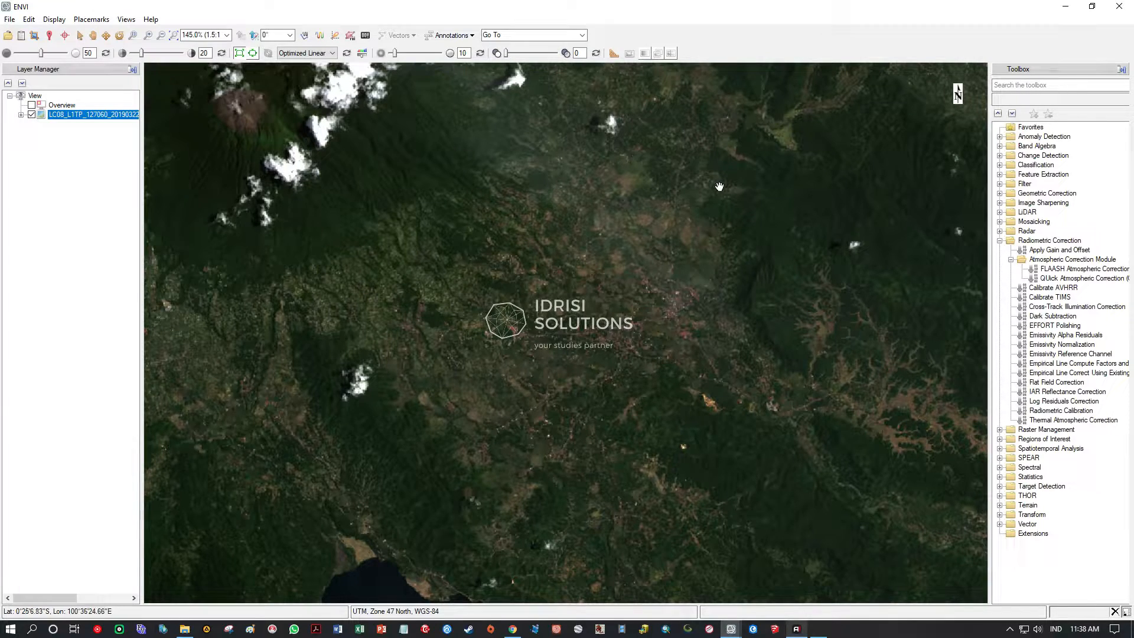
Open the Radiometric Calibration tool from the Radiometric Correction tools and expand the image preview in its input file selection
{"action": "left_click", "coordinate": [1085, 271]}
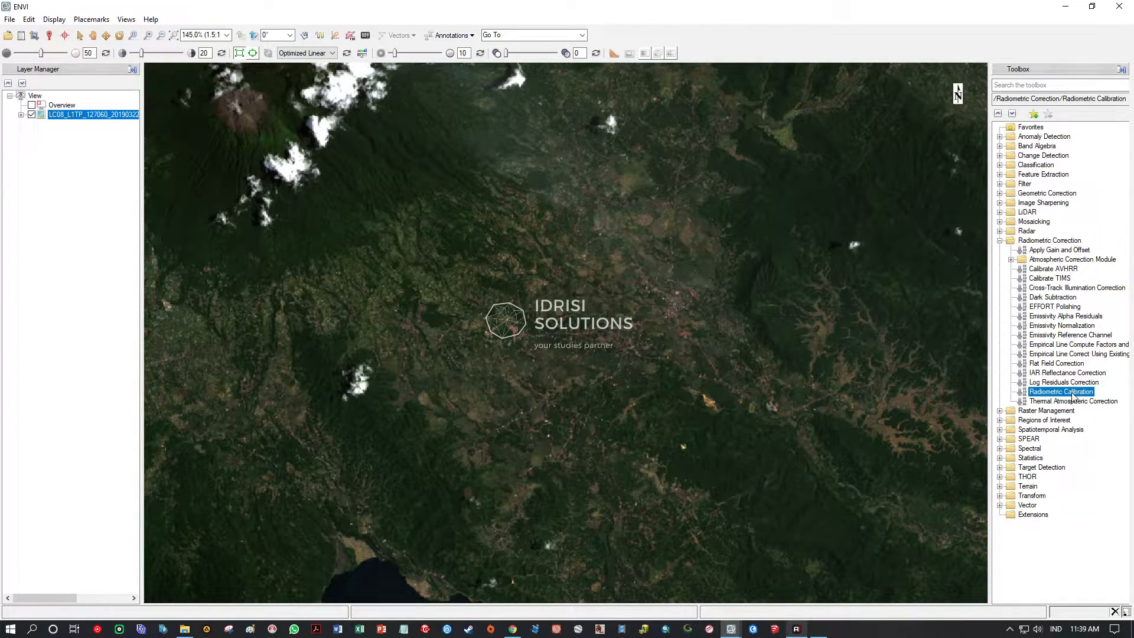
{"action": "left_click", "coordinate": [1011, 260]}
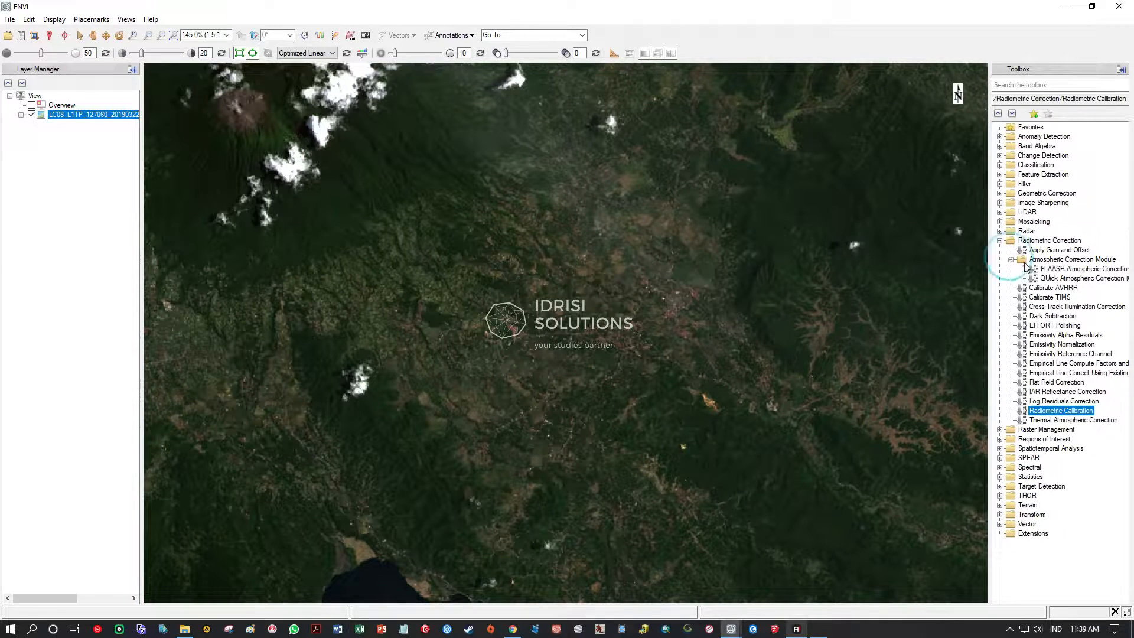
{"action": "double_click", "coordinate": [1061, 269]}
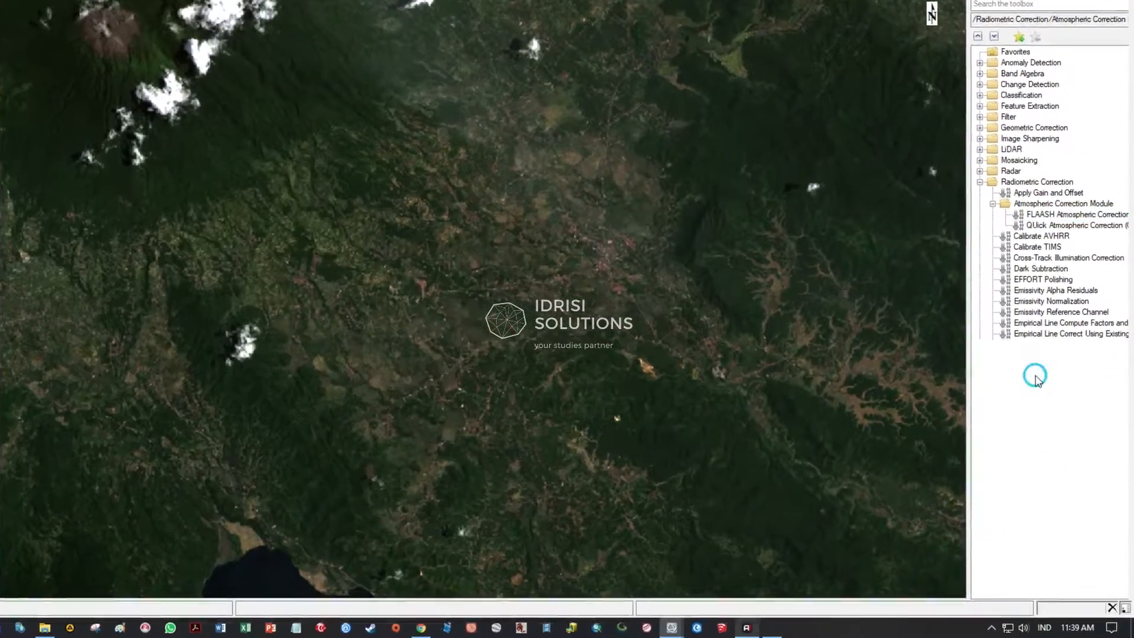
{"action": "left_click", "coordinate": [1035, 378]}
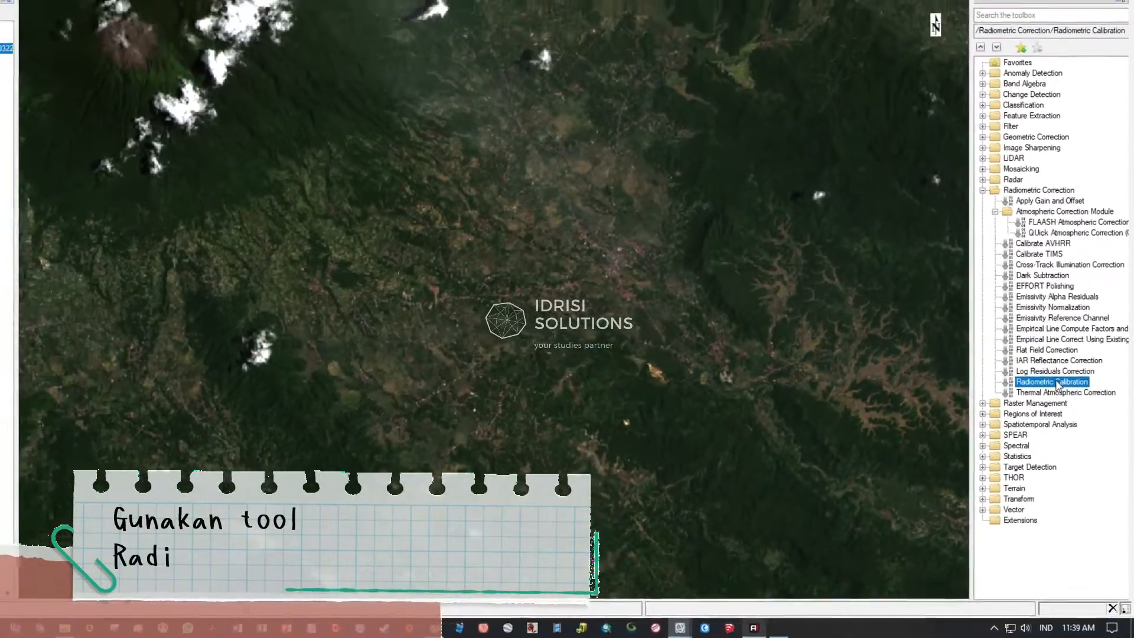
{"action": "double_click", "coordinate": [1057, 383]}
{"action": "left_click_drag", "start_coordinate": [520, 148], "coordinate": [443, 110]}
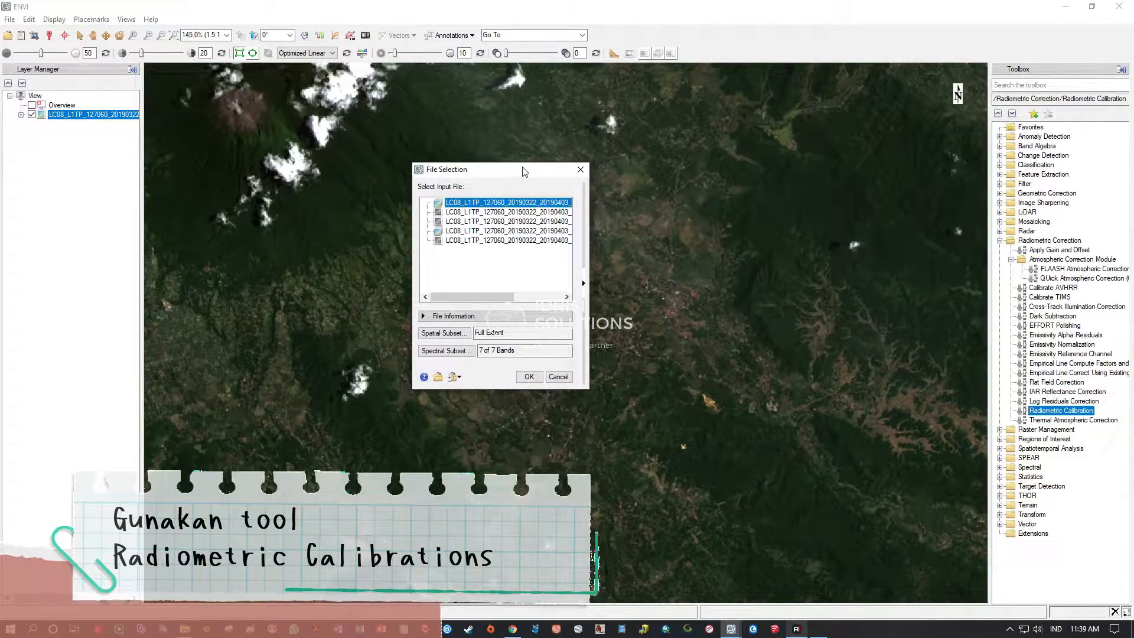
{"action": "left_click", "coordinate": [583, 283]}
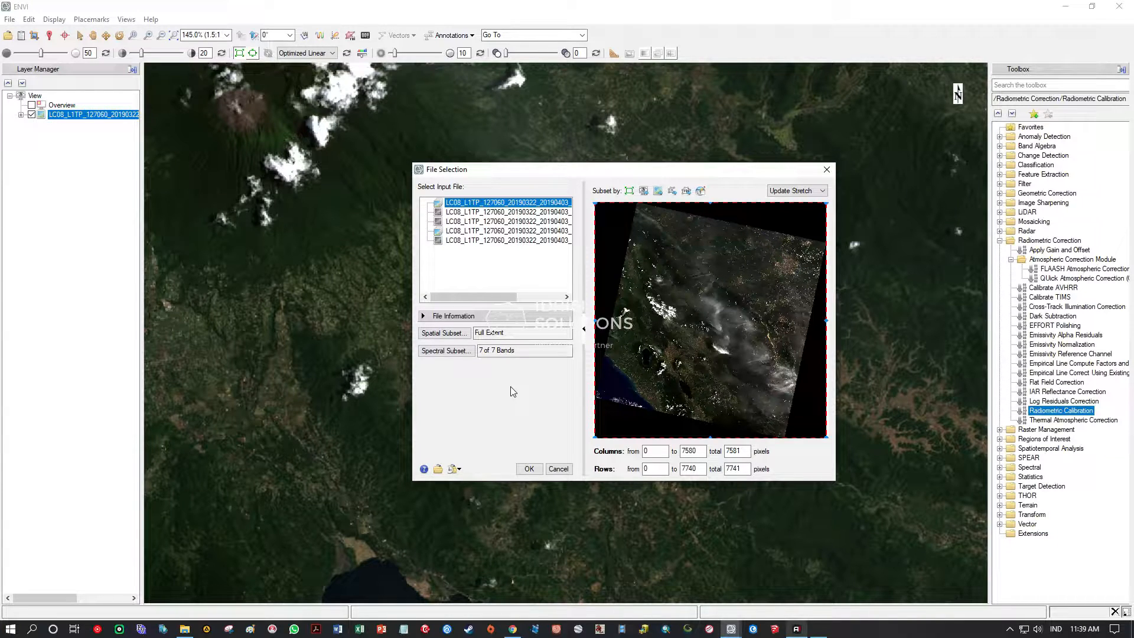
Examine the full names of the scene's band groups in the input file list to tell them apart
{"action": "left_click", "coordinate": [518, 212]}
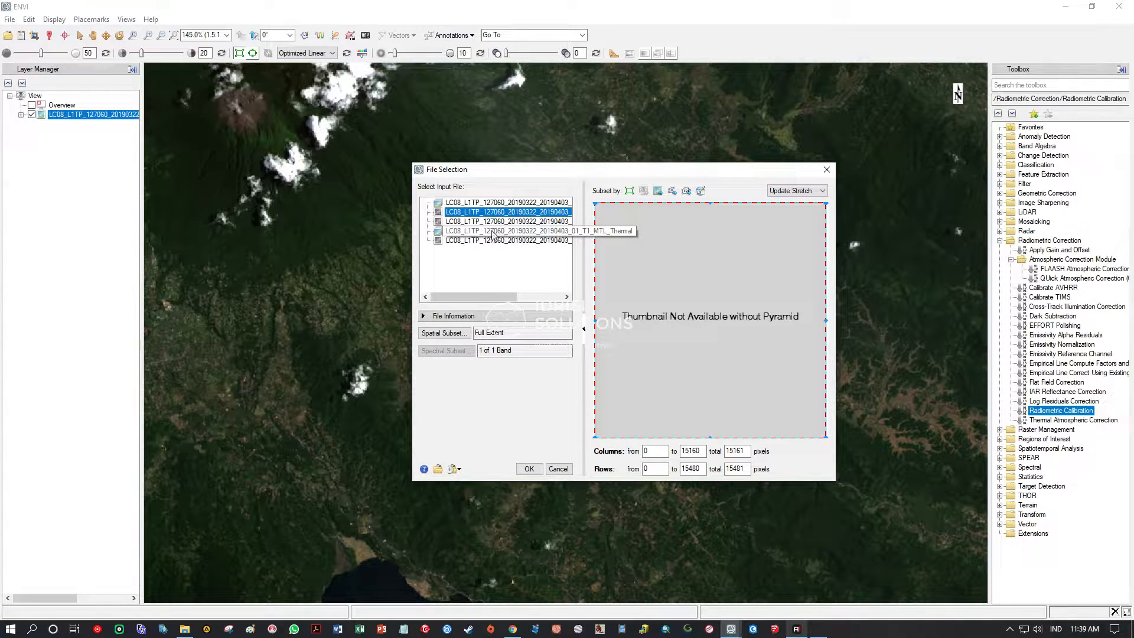
{"action": "left_click", "coordinate": [482, 202]}
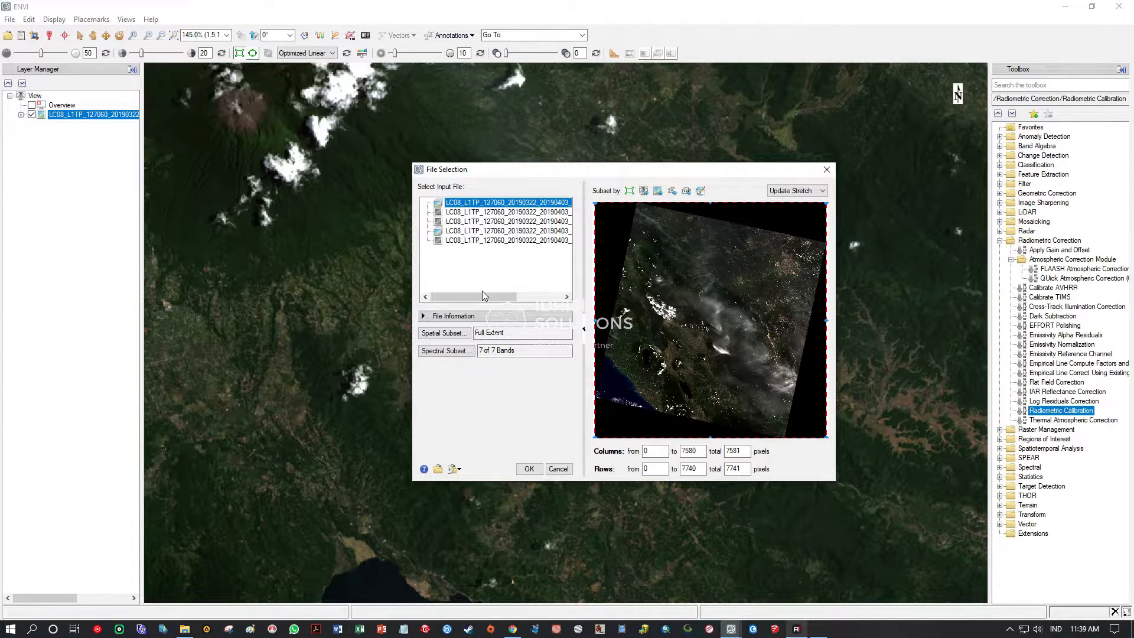
{"action": "left_click_drag", "start_coordinate": [505, 300], "coordinate": [557, 299]}
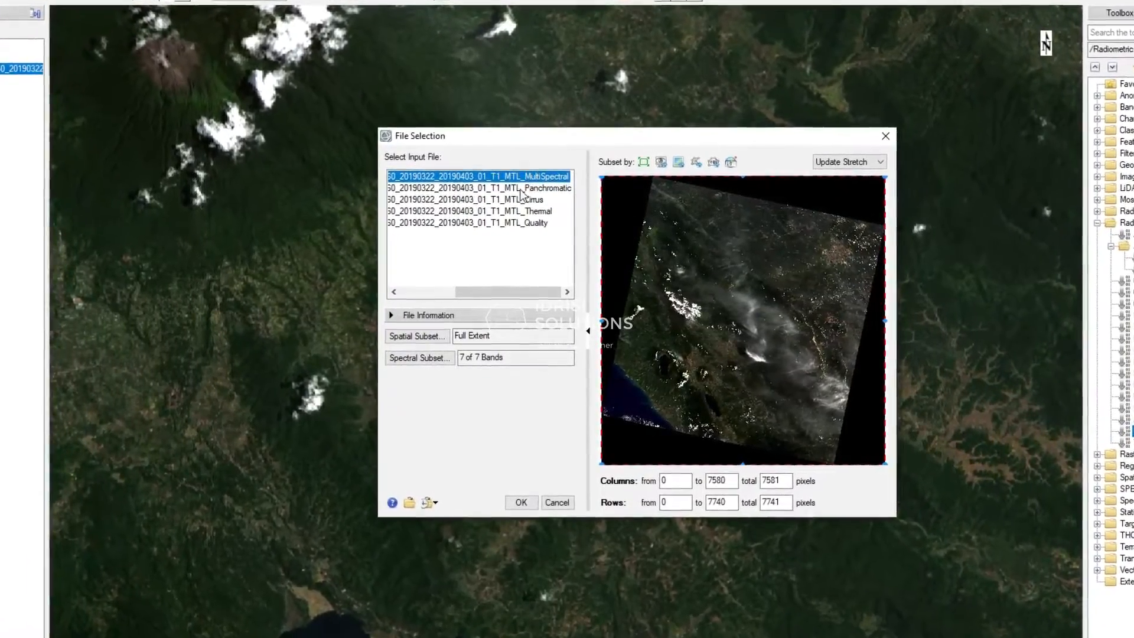
{"action": "left_click", "coordinate": [525, 195]}
{"action": "left_click", "coordinate": [531, 193]}
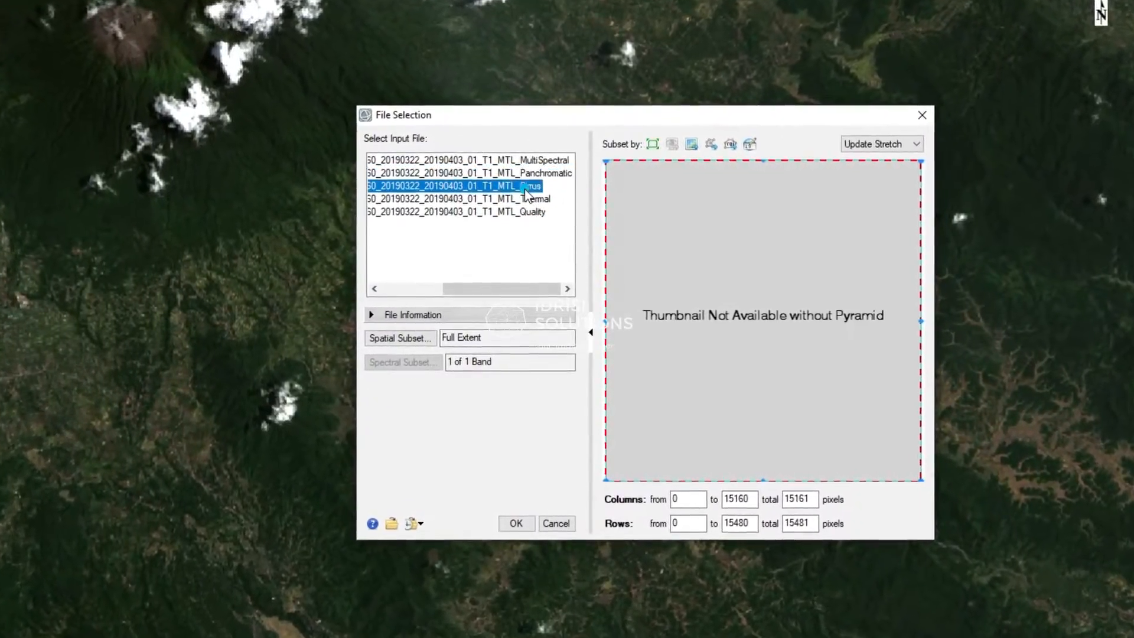
{"action": "left_click", "coordinate": [534, 192]}
{"action": "left_click", "coordinate": [531, 204]}
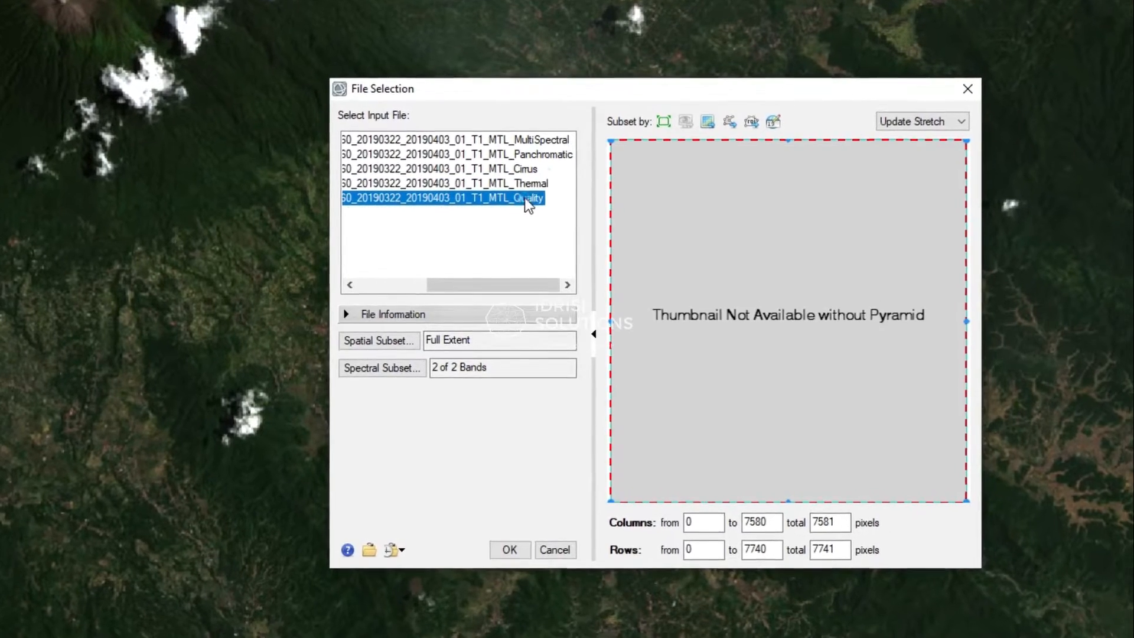
{"action": "left_click_drag", "start_coordinate": [526, 281], "coordinate": [476, 302]}
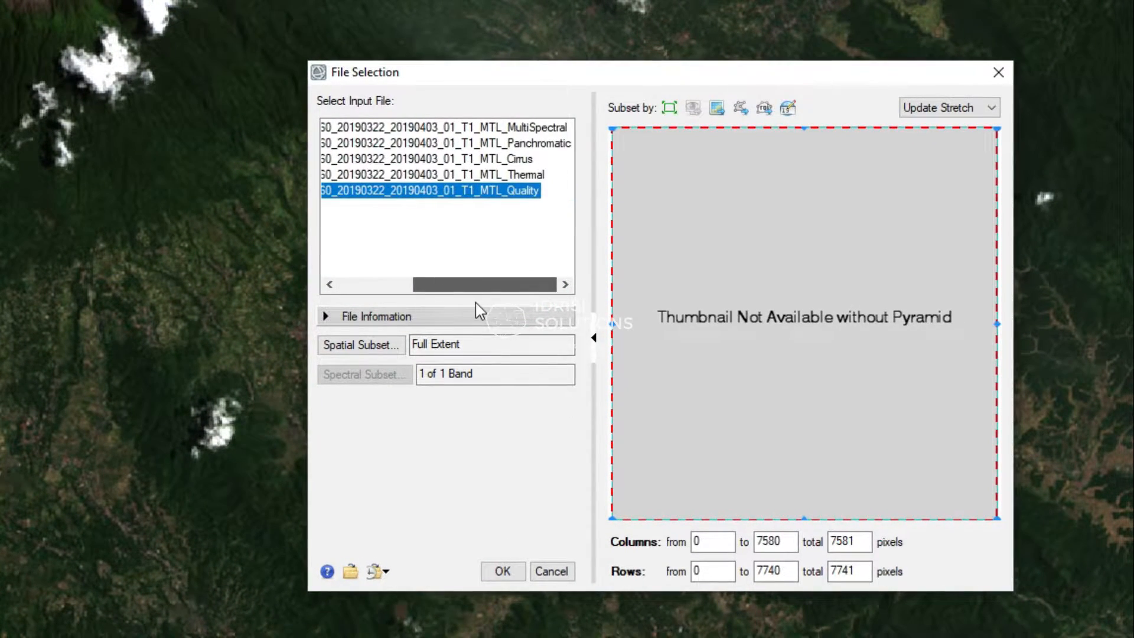
Compare the band counts of the MultiSpectral, Panchromatic, Cirrus, Thermal and Quality groups
{"action": "left_click", "coordinate": [447, 127]}
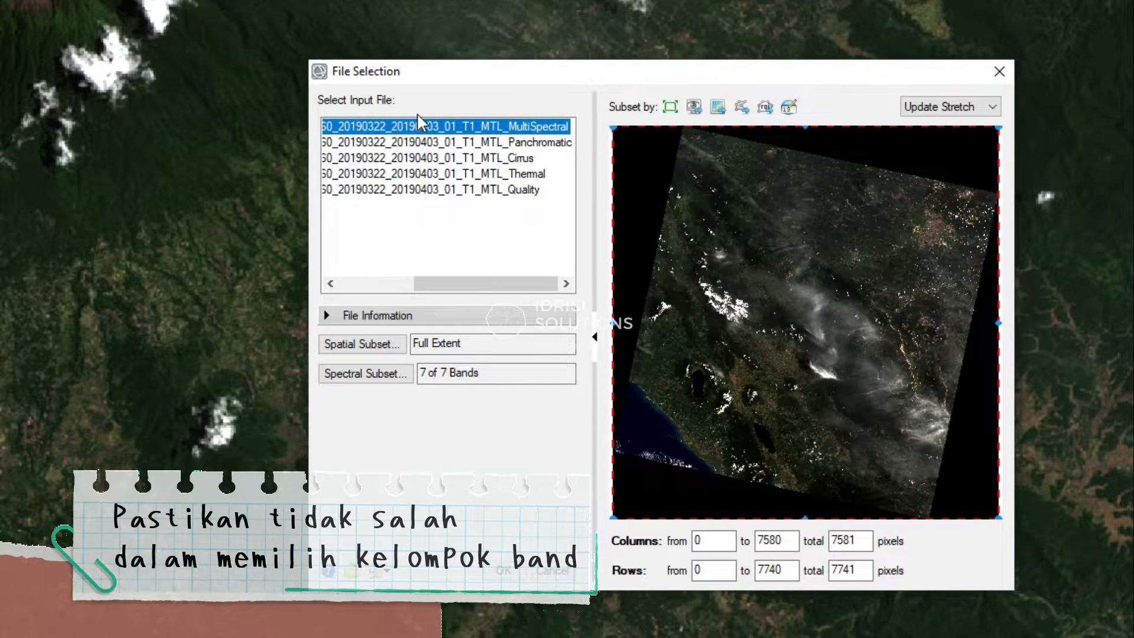
{"action": "left_click", "coordinate": [425, 393]}
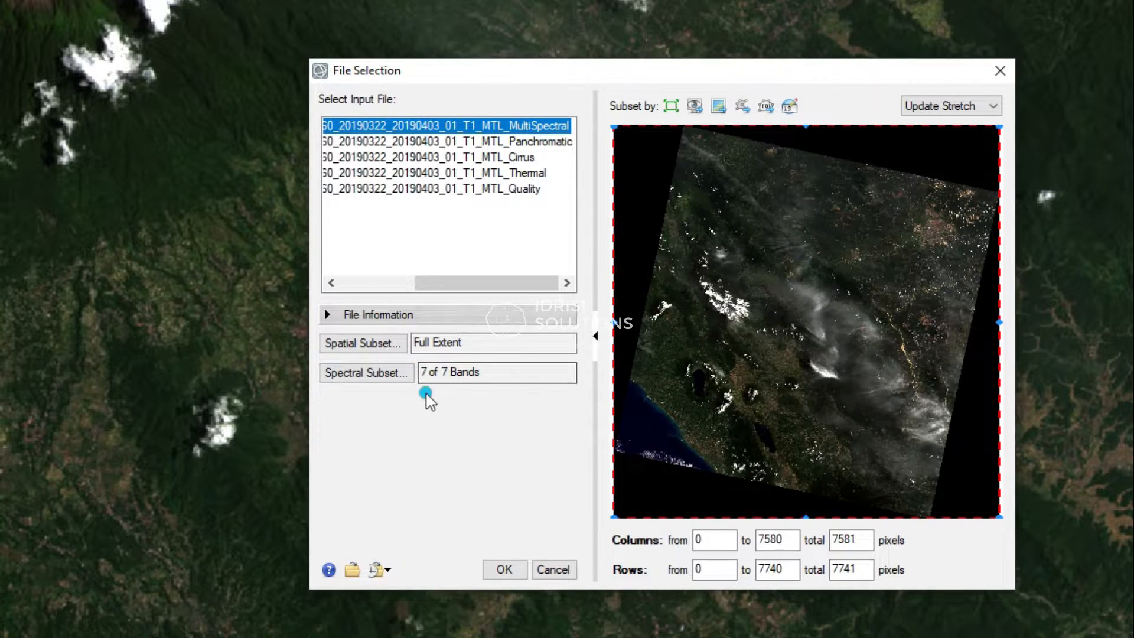
{"action": "left_click", "coordinate": [443, 142]}
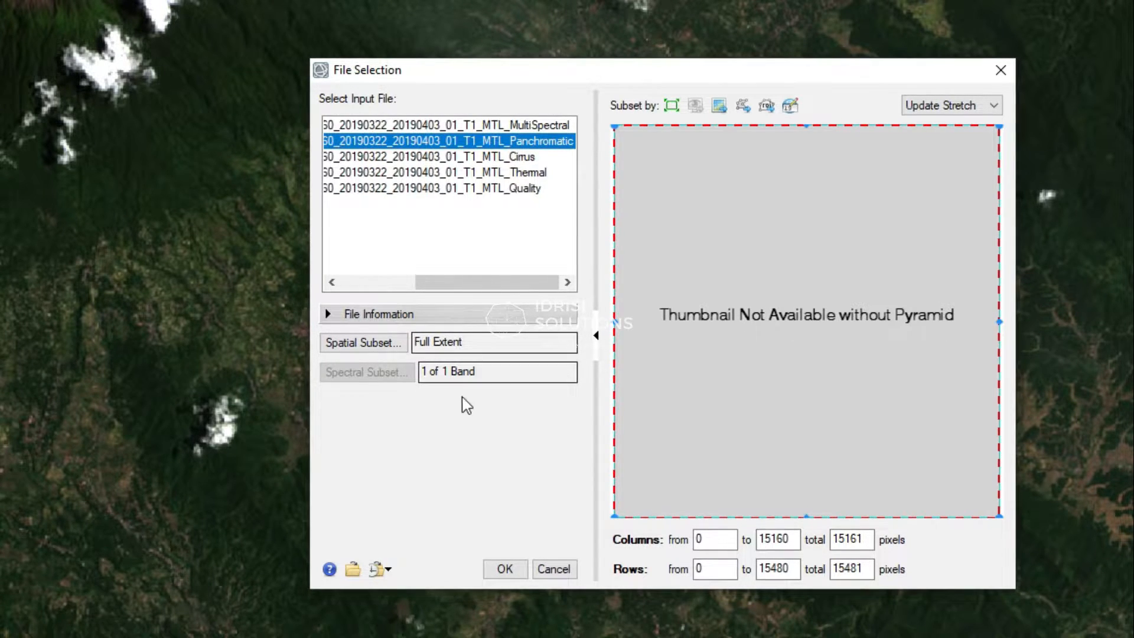
{"action": "left_click", "coordinate": [472, 157]}
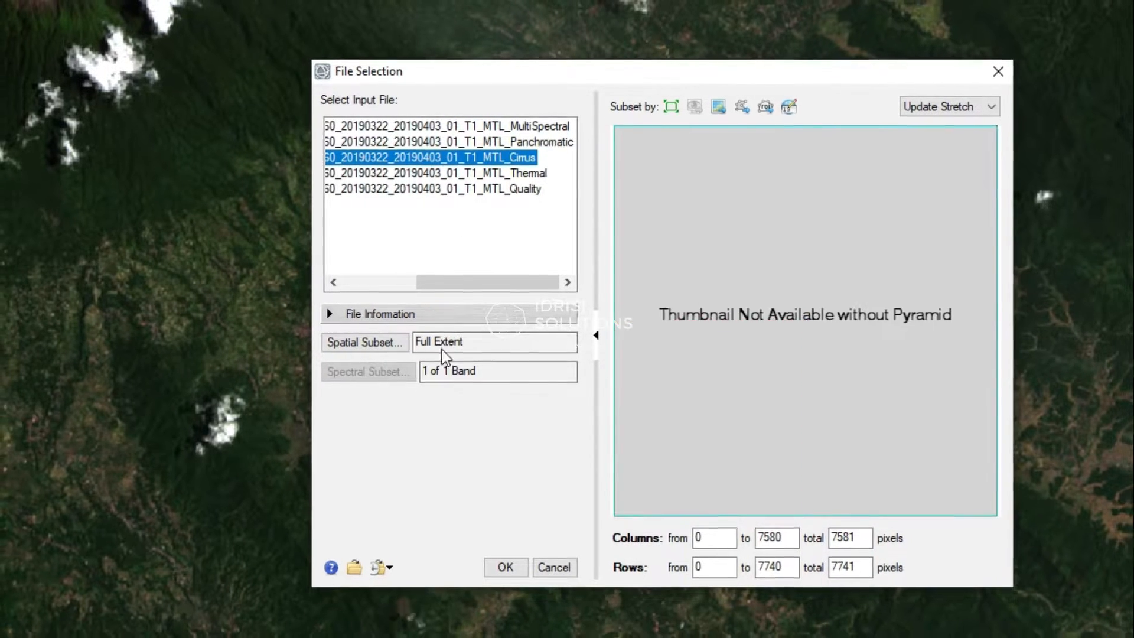
{"action": "left_click", "coordinate": [485, 171]}
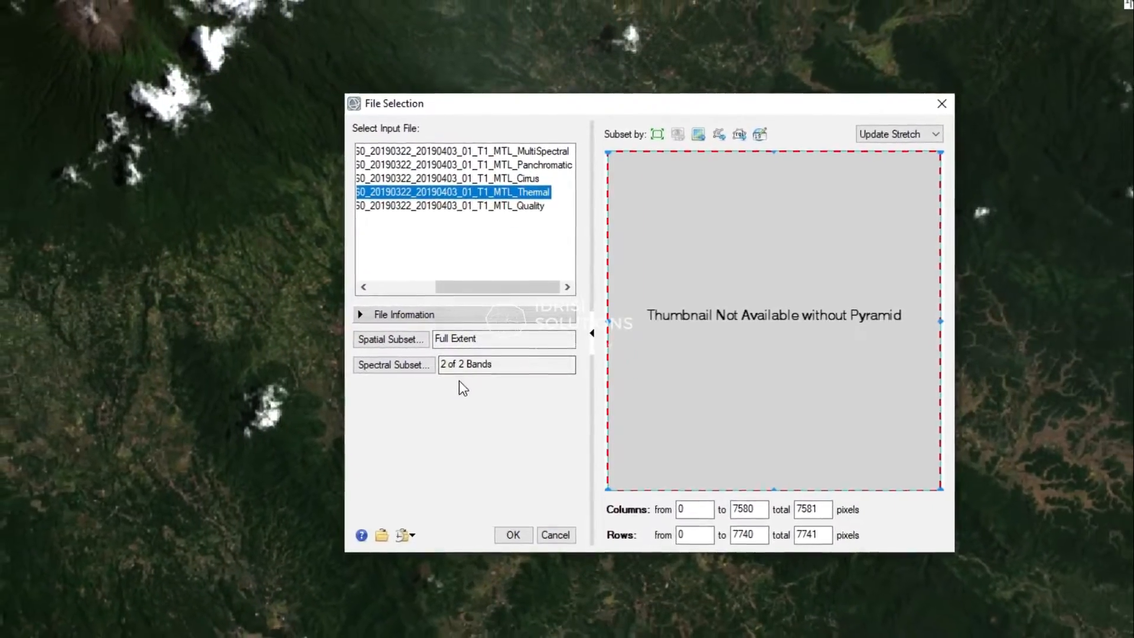
{"action": "left_click", "coordinate": [449, 202]}
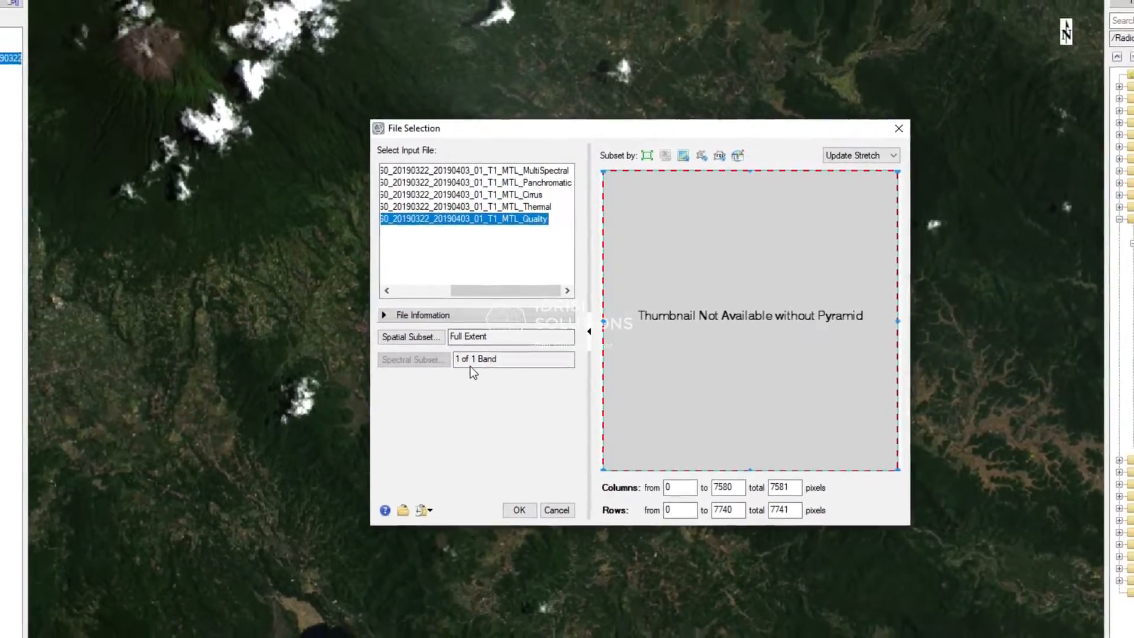
Use the MultiSpectral group at full extent with all 7 bands as the input for radiometric calibration
{"action": "left_click", "coordinate": [493, 167]}
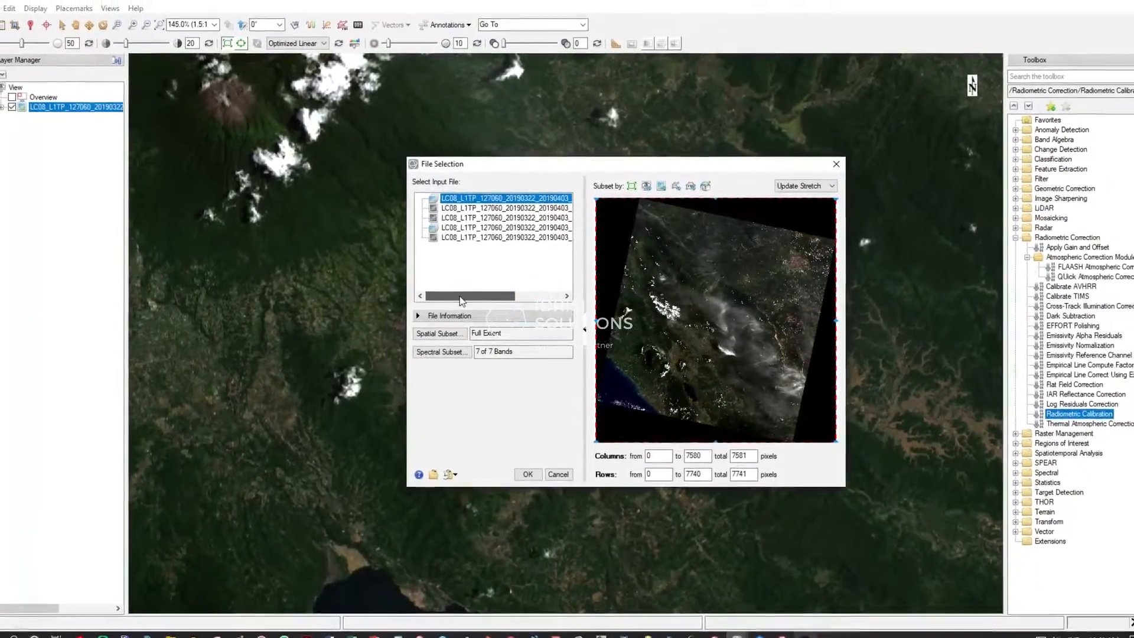
{"action": "left_click_drag", "start_coordinate": [531, 298], "coordinate": [448, 301]}
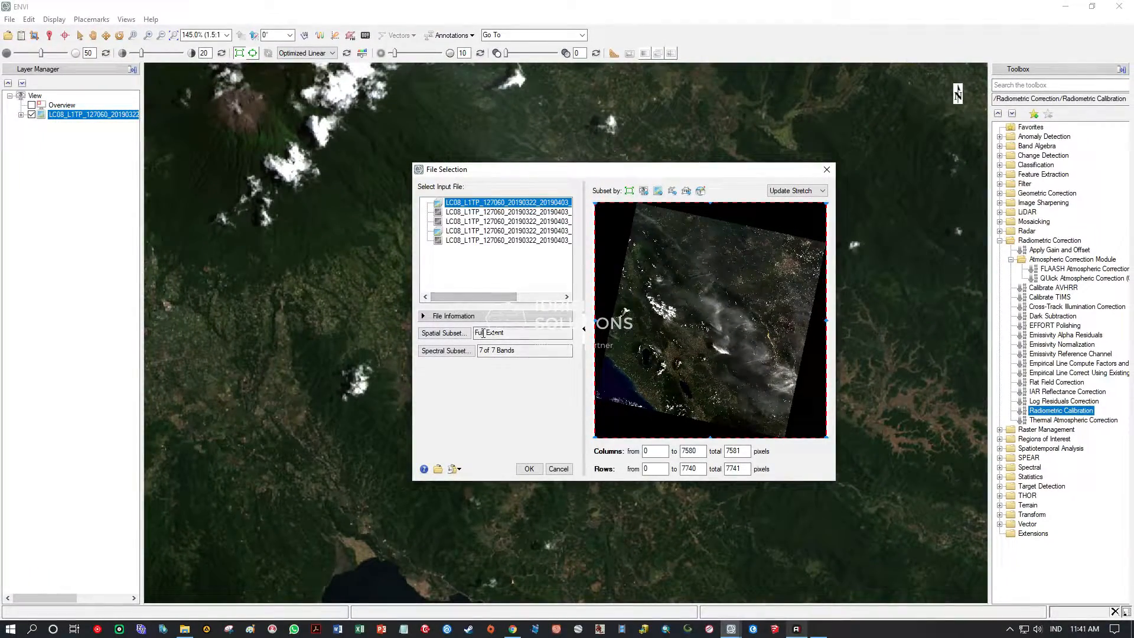
{"action": "left_click", "coordinate": [422, 316]}
{"action": "left_click", "coordinate": [423, 316]}
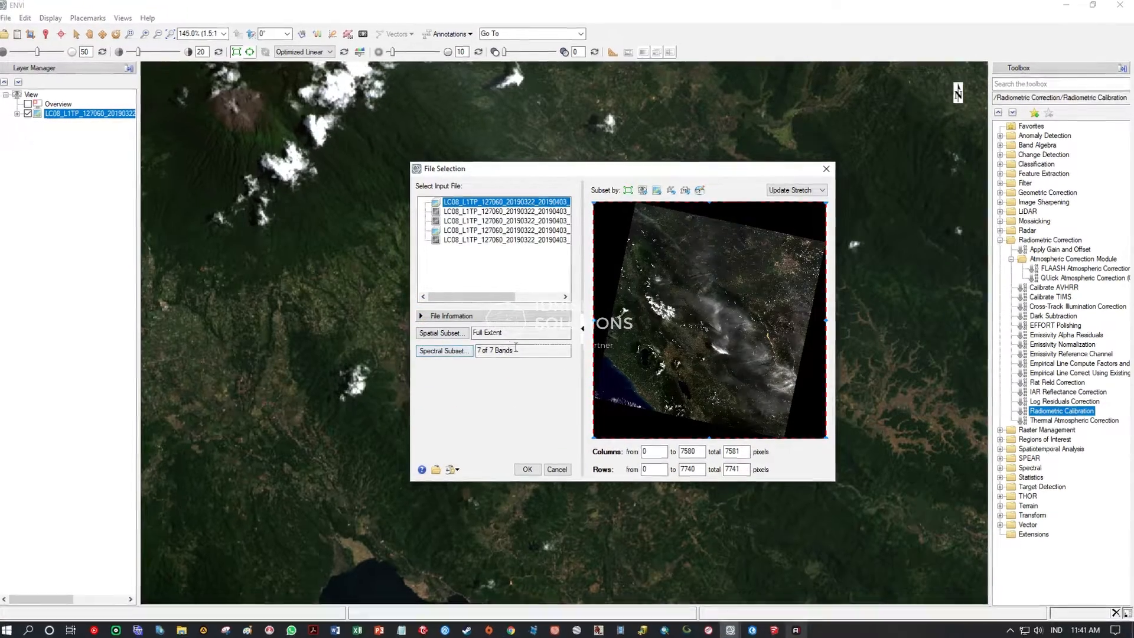
{"action": "left_click", "coordinate": [514, 334]}
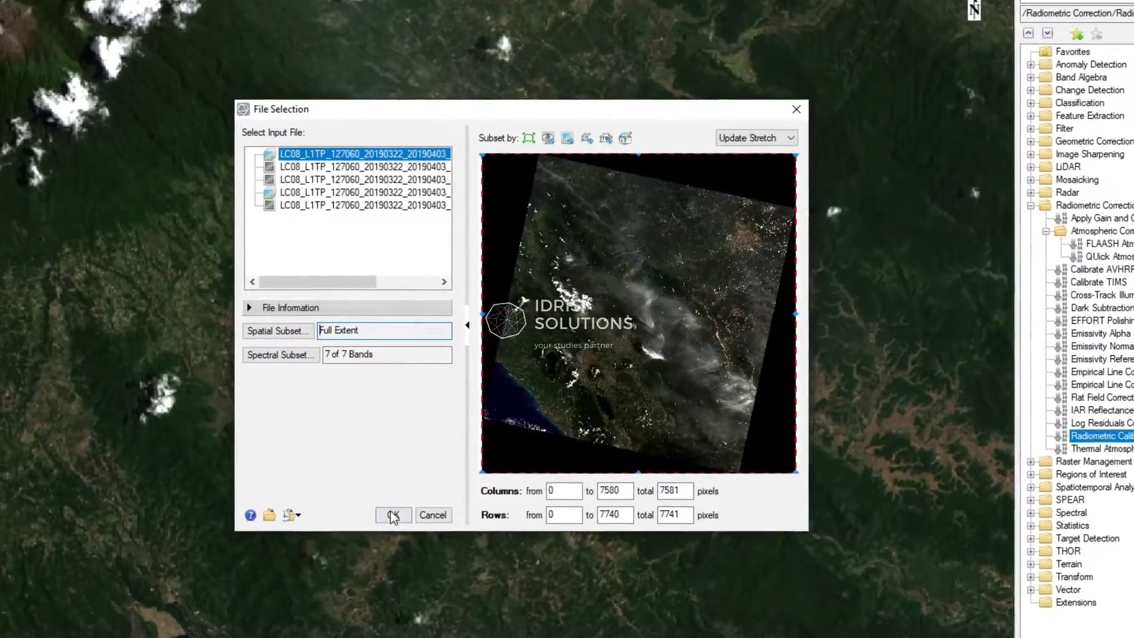
{"action": "left_click", "coordinate": [442, 498]}
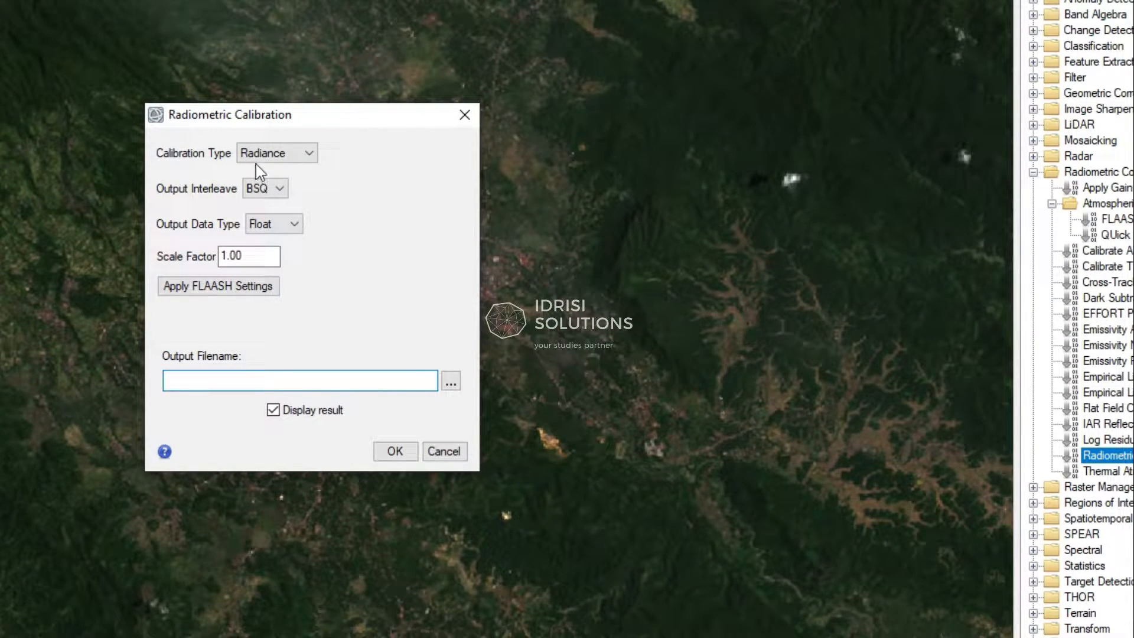
Keep Radiance as the calibration type and apply the FLAASH settings to the calibration parameters
{"action": "left_click", "coordinate": [302, 152]}
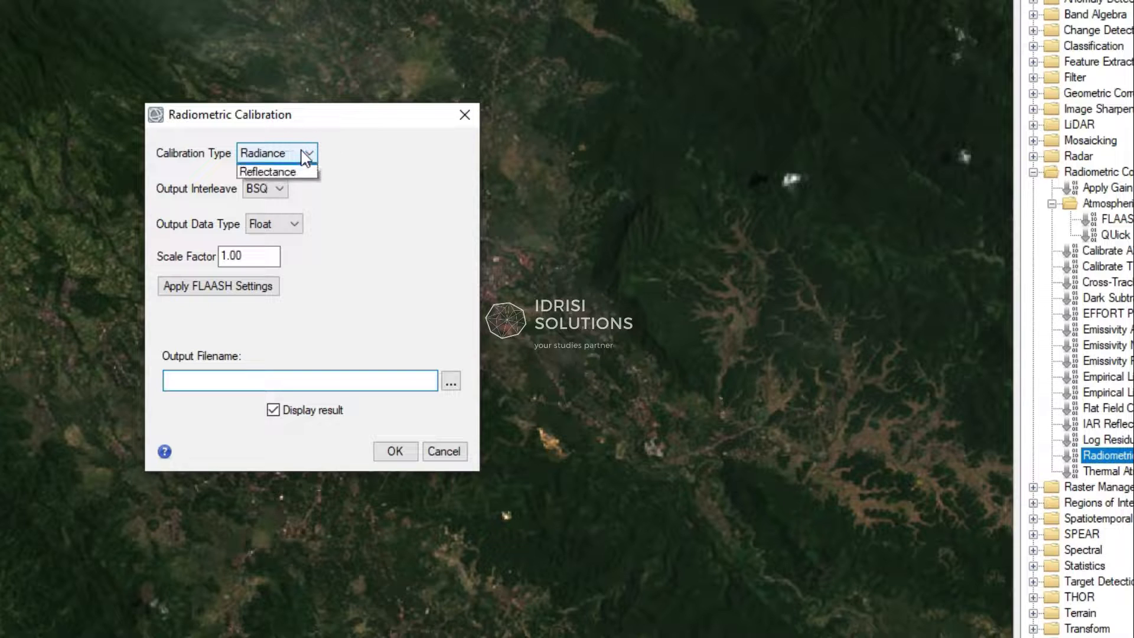
{"action": "left_click", "coordinate": [356, 157]}
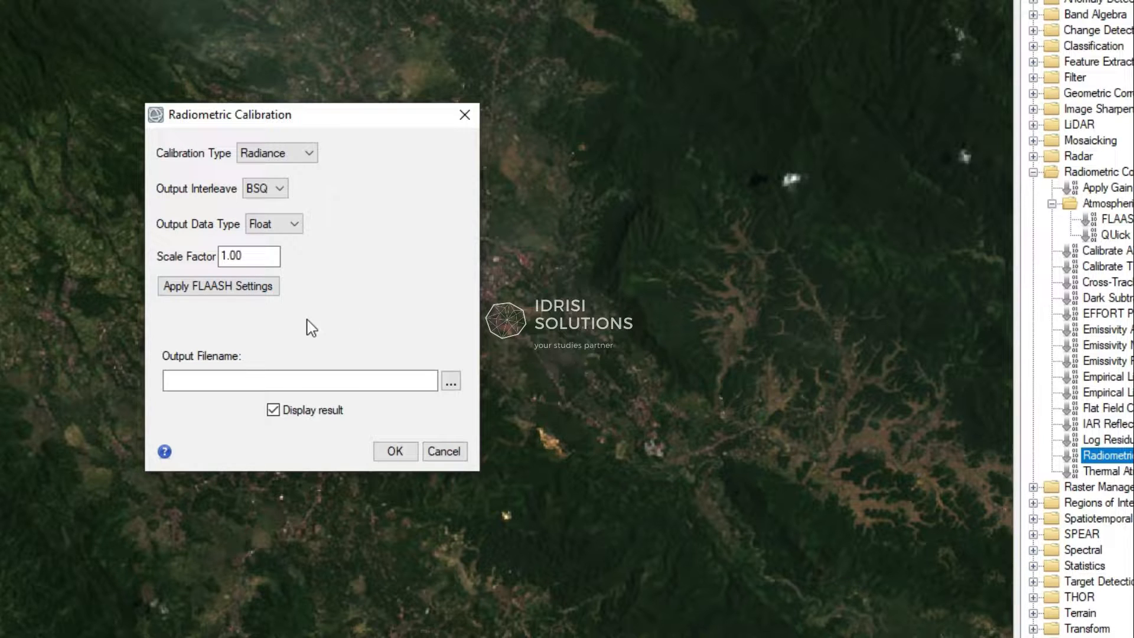
{"action": "left_click", "coordinate": [220, 288]}
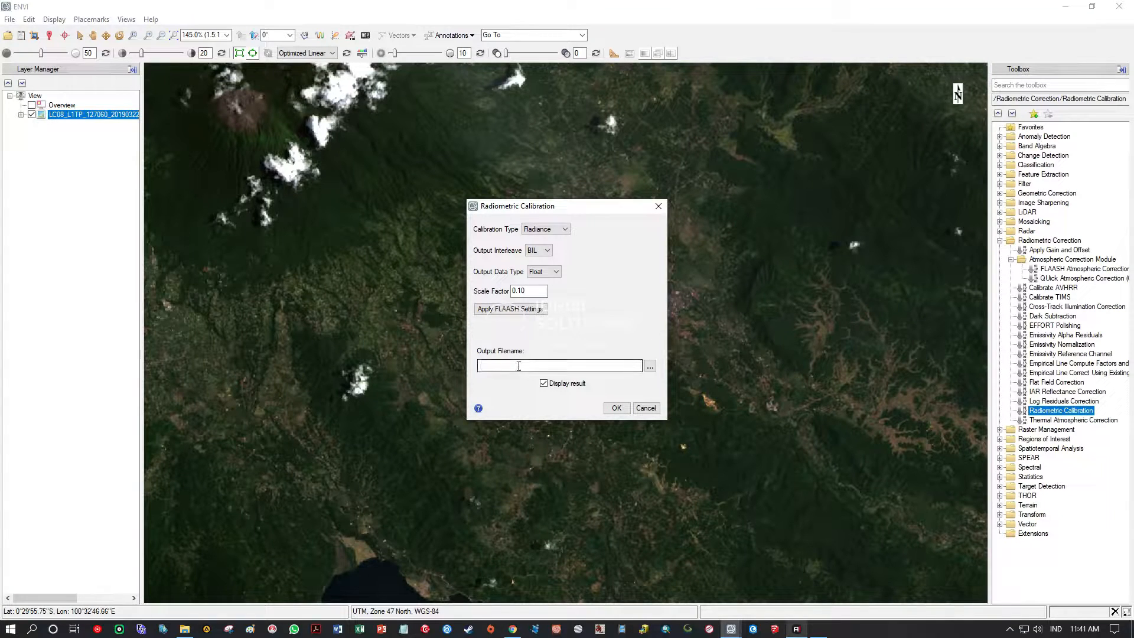
Browse for the output location to the geospasial folder inside 07 Riset PNBP UNP 2020 batusangkar on Working (D:)
{"action": "left_click", "coordinate": [649, 366]}
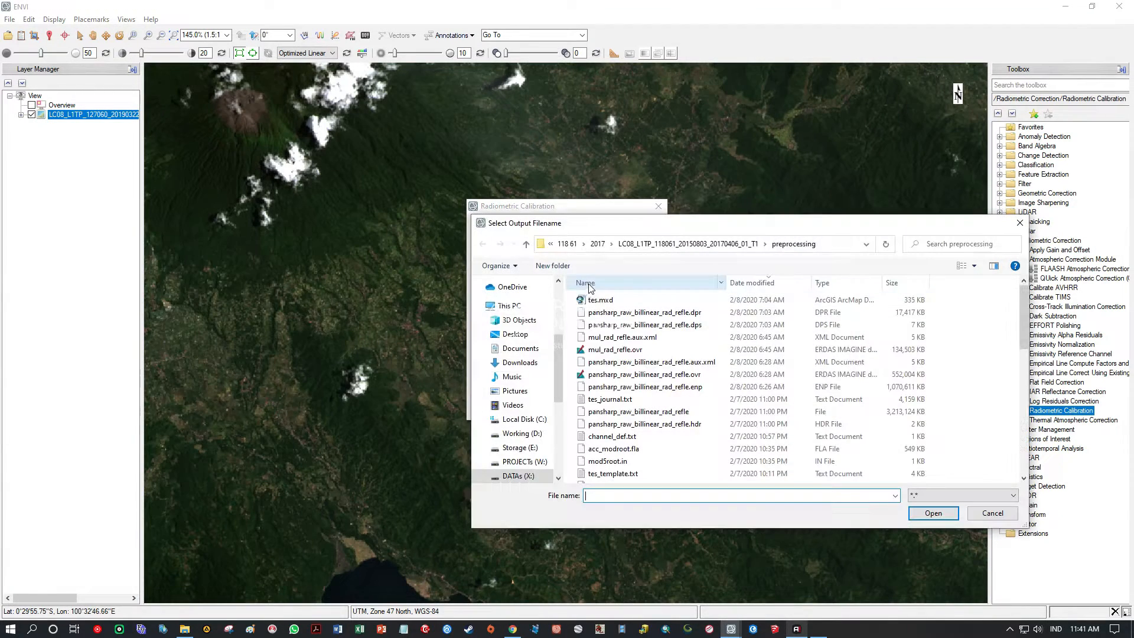
{"action": "left_click_drag", "start_coordinate": [664, 202], "coordinate": [661, 194]}
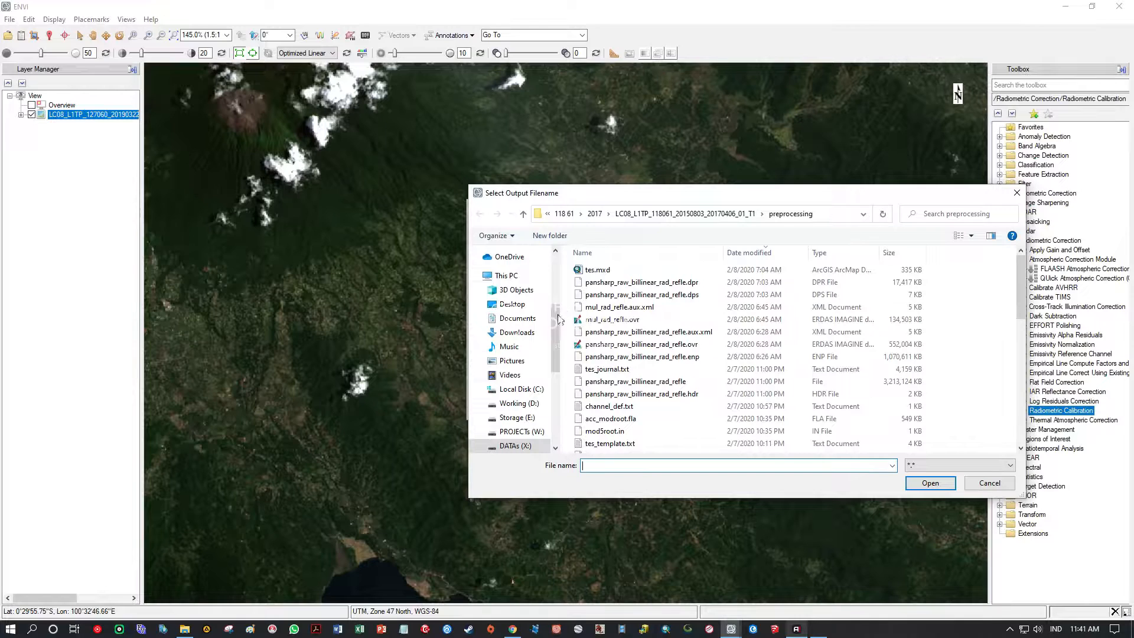
{"action": "scroll", "coordinate": [550, 370], "scroll_direction": "down", "scroll_amount": 4}
{"action": "scroll", "coordinate": [552, 351], "scroll_direction": "up", "scroll_amount": 4}
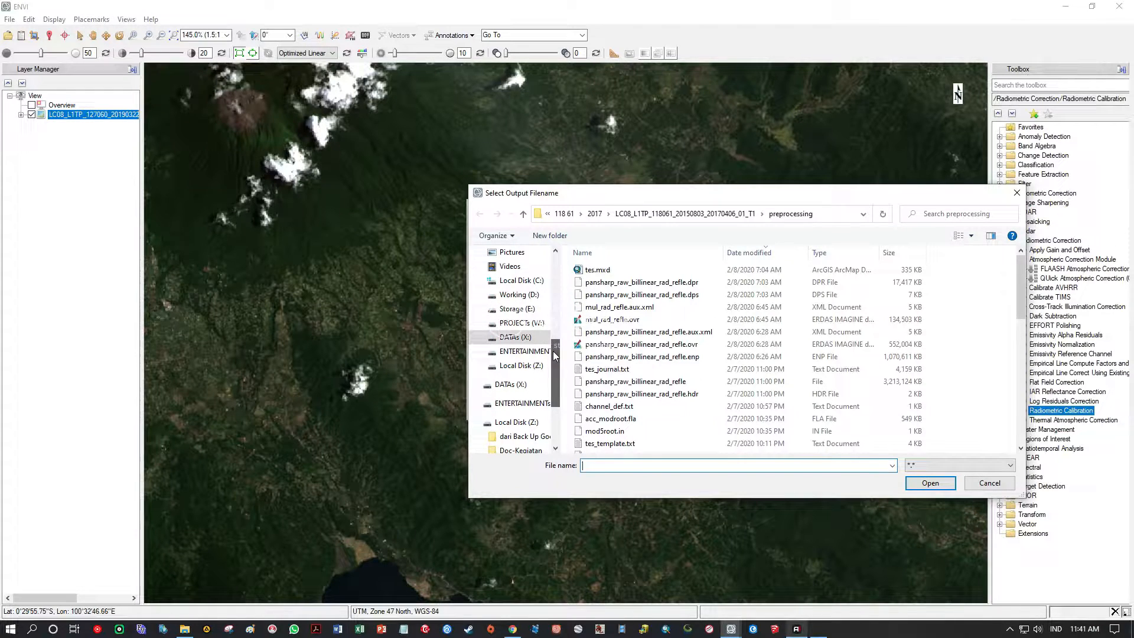
{"action": "left_click", "coordinate": [519, 294]}
{"action": "double_click", "coordinate": [626, 381]}
{"action": "double_click", "coordinate": [609, 270]}
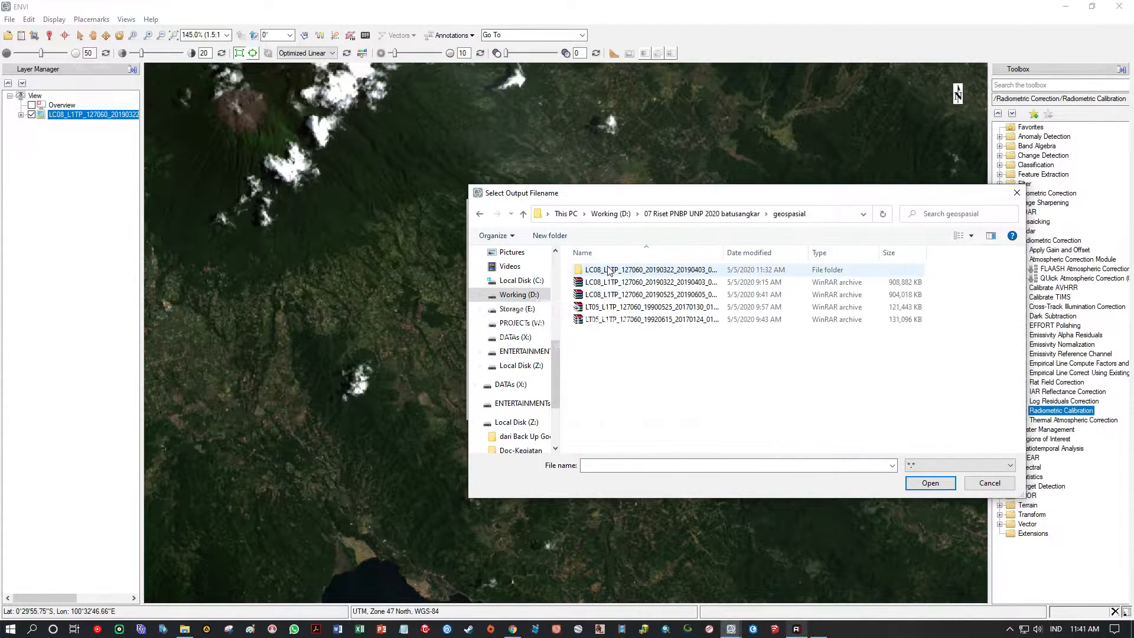
Create a folder named pre-proc inside the geospasial folder and open it
{"action": "left_click", "coordinate": [564, 236]}
{"action": "type", "text": "pre"}
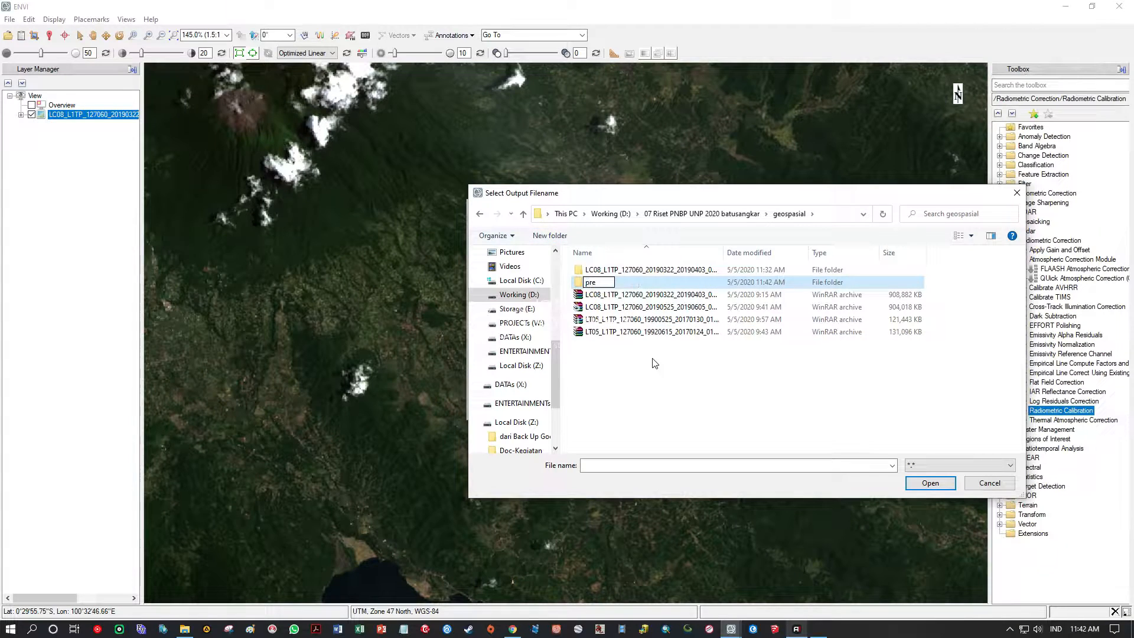
{"action": "type", "text": "-proc"}
{"action": "key", "text": "Return"}
{"action": "key", "text": "Return"}
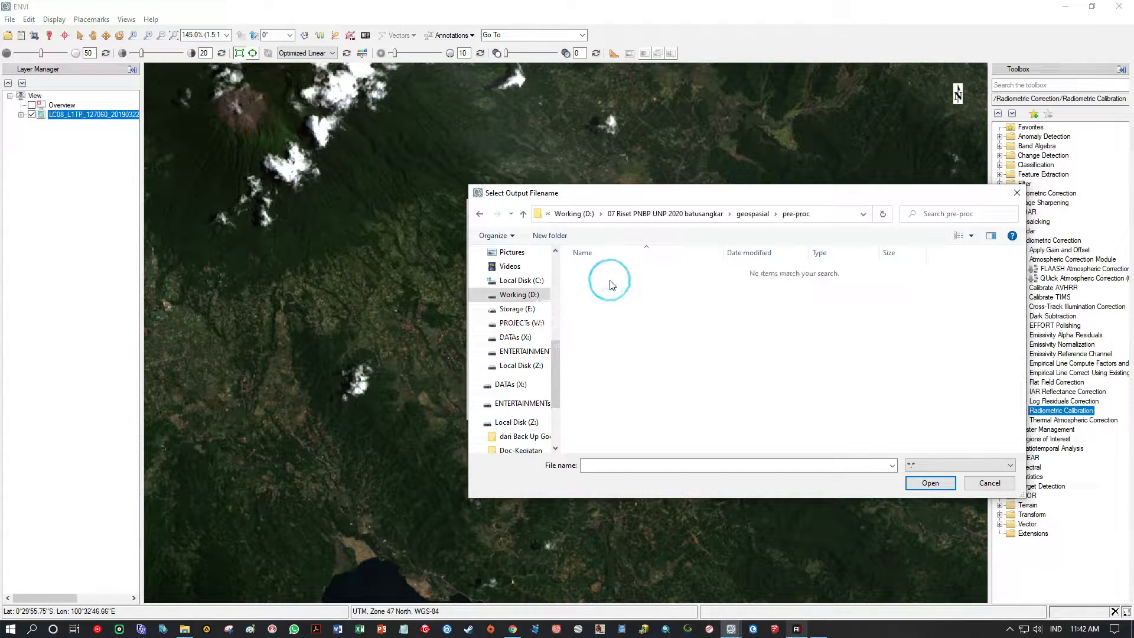
Enter L8-2020-a_rad.dat as the calibration's output file name in the pre-proc folder
{"action": "left_click", "coordinate": [643, 464]}
{"action": "left_click_drag", "start_coordinate": [707, 194], "coordinate": [810, 183]}
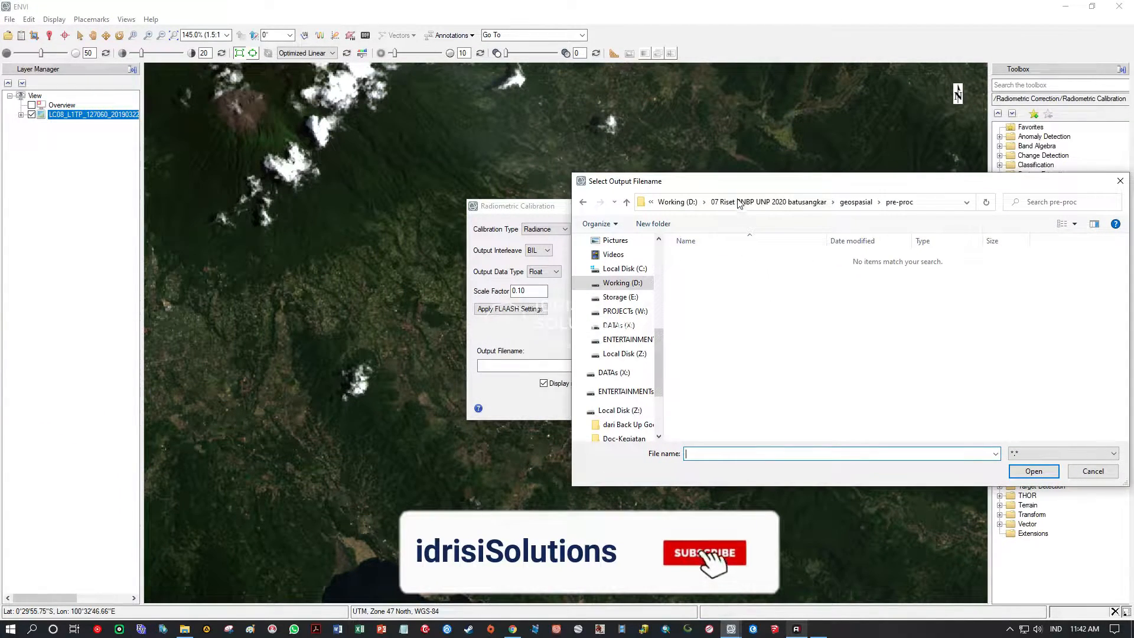
{"action": "left_click_drag", "start_coordinate": [736, 184], "coordinate": [730, 195]}
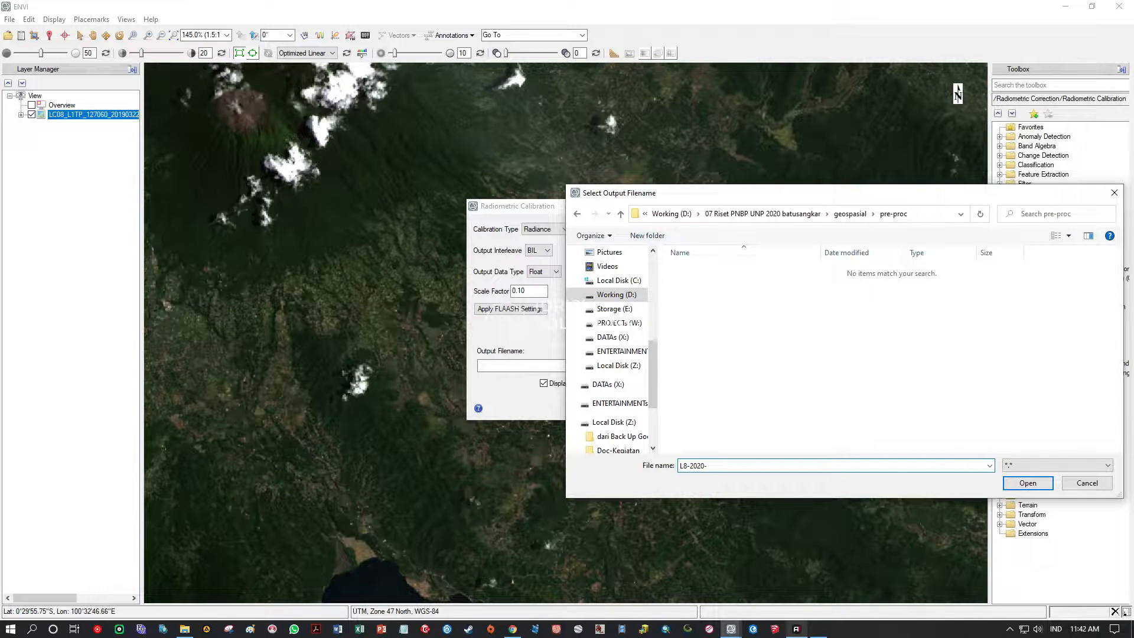
{"action": "left_click_drag", "start_coordinate": [721, 194], "coordinate": [640, 261]}
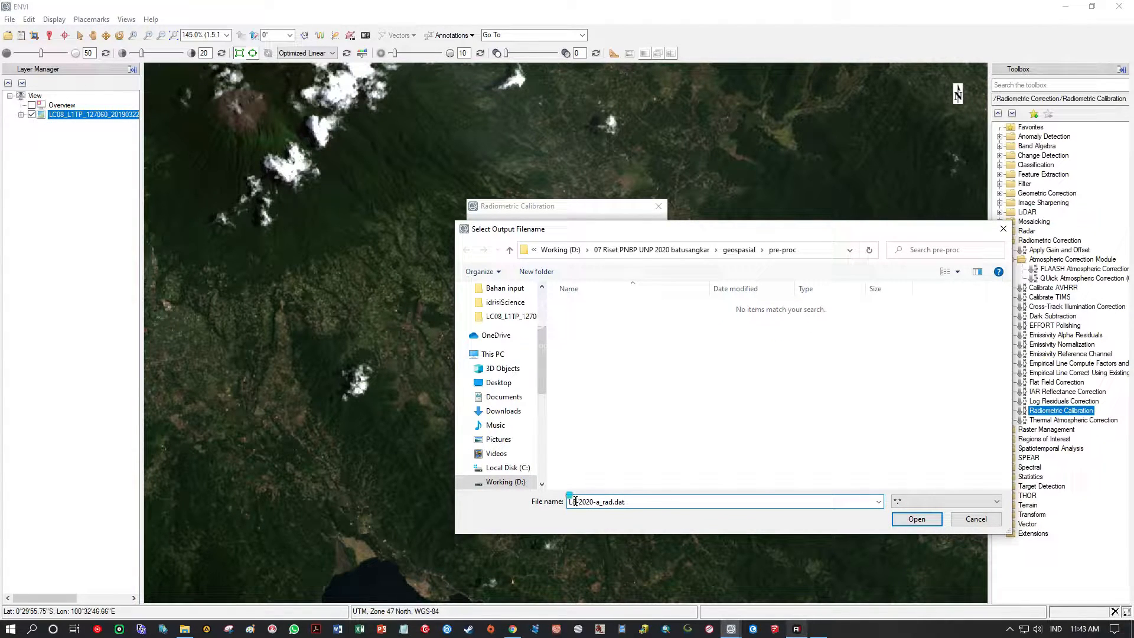
Correct the year in the output file name so it reads L8-2019-a_rad.dat and run the radiometric calibration
{"action": "left_click", "coordinate": [578, 501]}
{"action": "left_click", "coordinate": [591, 502]}
{"action": "key", "text": "BackSpace"}
{"action": "key", "text": "BackSpace"}
{"action": "type", "text": "19"}
{"action": "left_click", "coordinate": [596, 502]}
{"action": "left_click", "coordinate": [639, 502]}
{"action": "left_click", "coordinate": [635, 502]}
{"action": "left_click", "coordinate": [918, 518]}
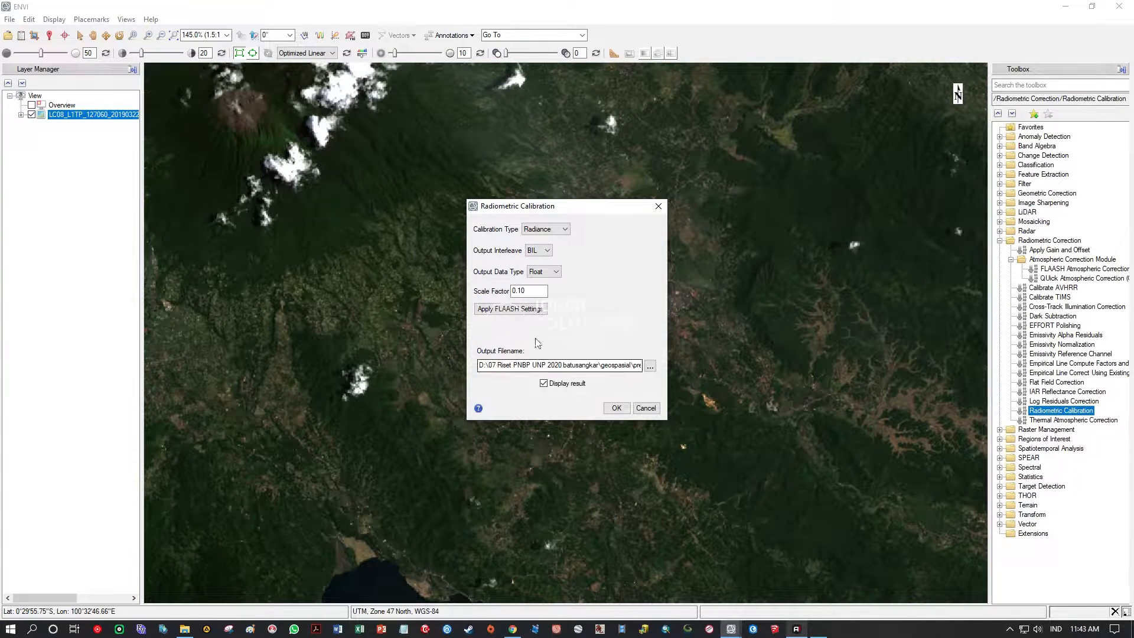
{"action": "left_click", "coordinate": [617, 407]}
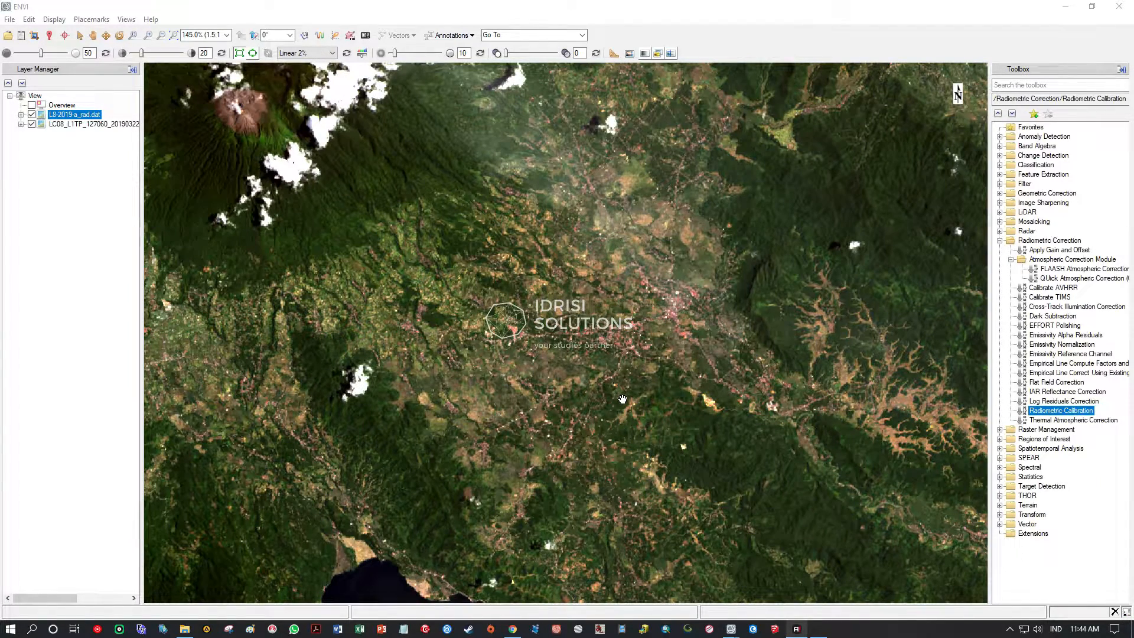
Toggle the L8-2019-a_rad.dat layer's visibility to compare it with the original Landsat image, and view the whole scene
{"action": "left_click", "coordinate": [32, 116]}
{"action": "left_click", "coordinate": [32, 117]}
{"action": "left_click", "coordinate": [33, 116]}
{"action": "left_click", "coordinate": [33, 117]}
{"action": "left_click", "coordinate": [33, 116]}
{"action": "left_click", "coordinate": [33, 116]}
{"action": "left_click", "coordinate": [32, 116]}
{"action": "left_click", "coordinate": [32, 116]}
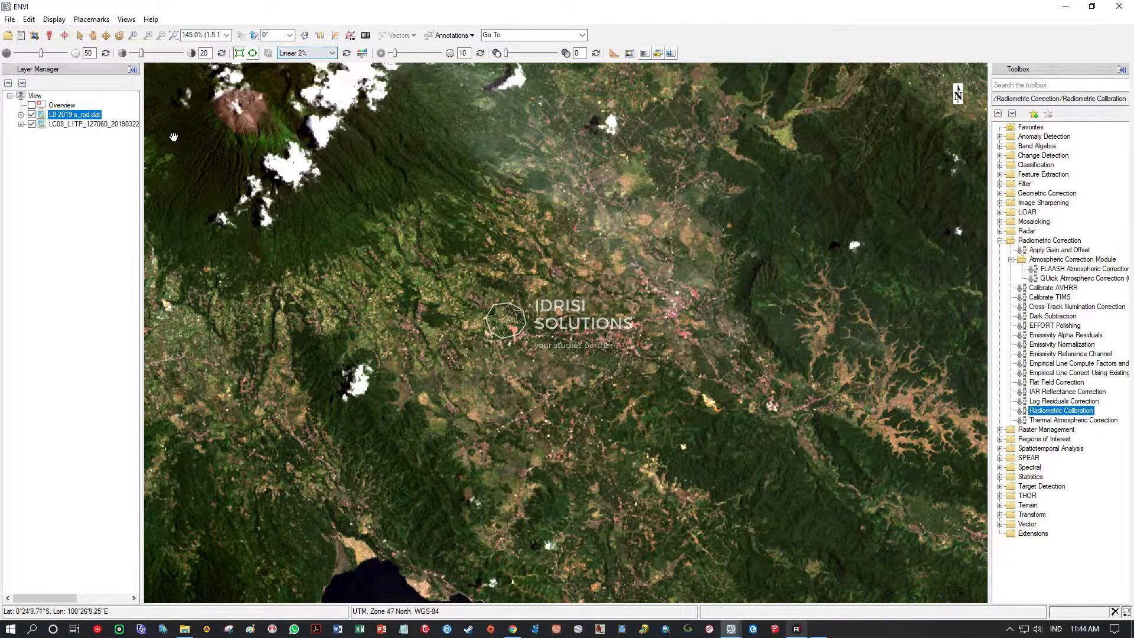
{"action": "left_click", "coordinate": [33, 115]}
{"action": "left_click", "coordinate": [33, 115]}
{"action": "left_click", "coordinate": [33, 115]}
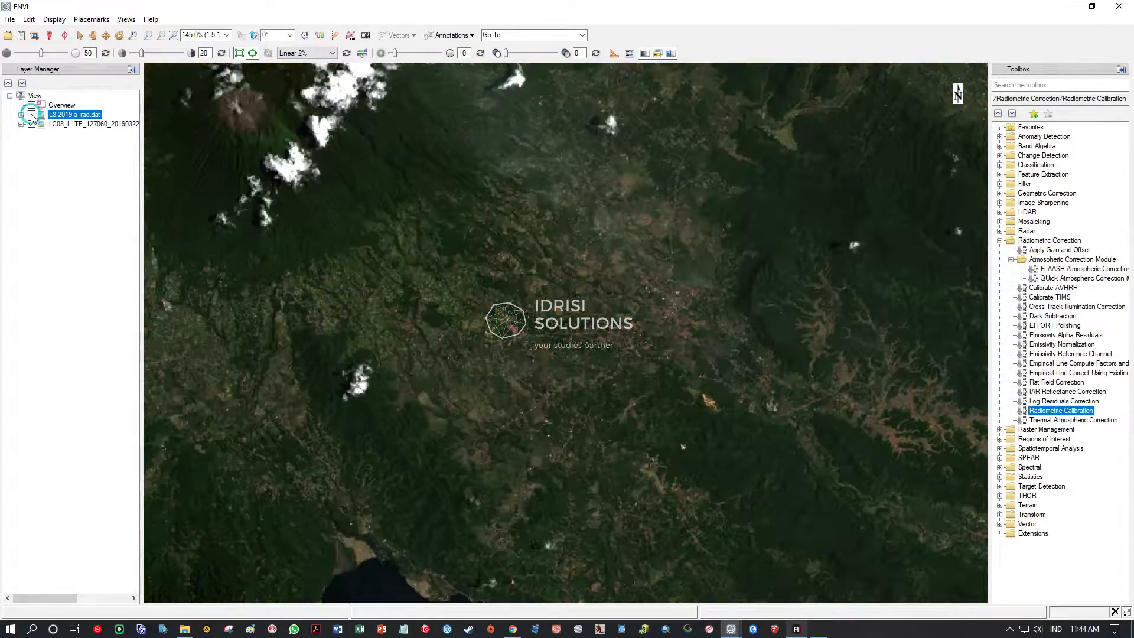
{"action": "left_click", "coordinate": [32, 115]}
{"action": "left_click", "coordinate": [171, 36]}
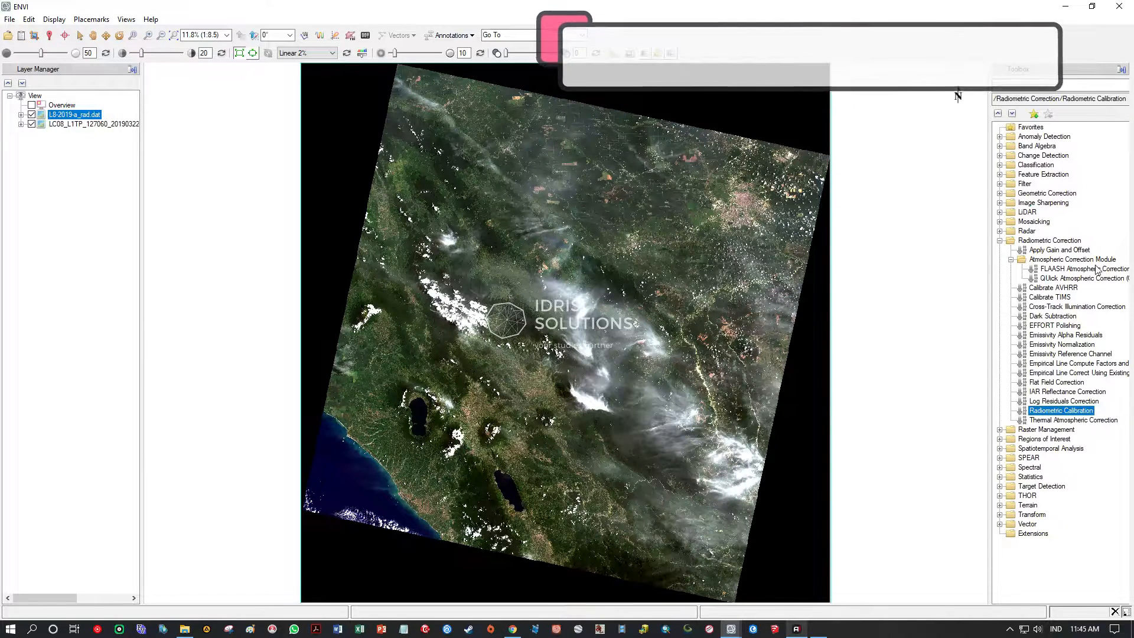
Start FLAASH Atmospheric Correction and load L8-2019-a_rad.dat as the input radiance image with a single scale factor of 1 for all bands
{"action": "left_click", "coordinate": [1063, 268]}
{"action": "left_click", "coordinate": [1058, 261]}
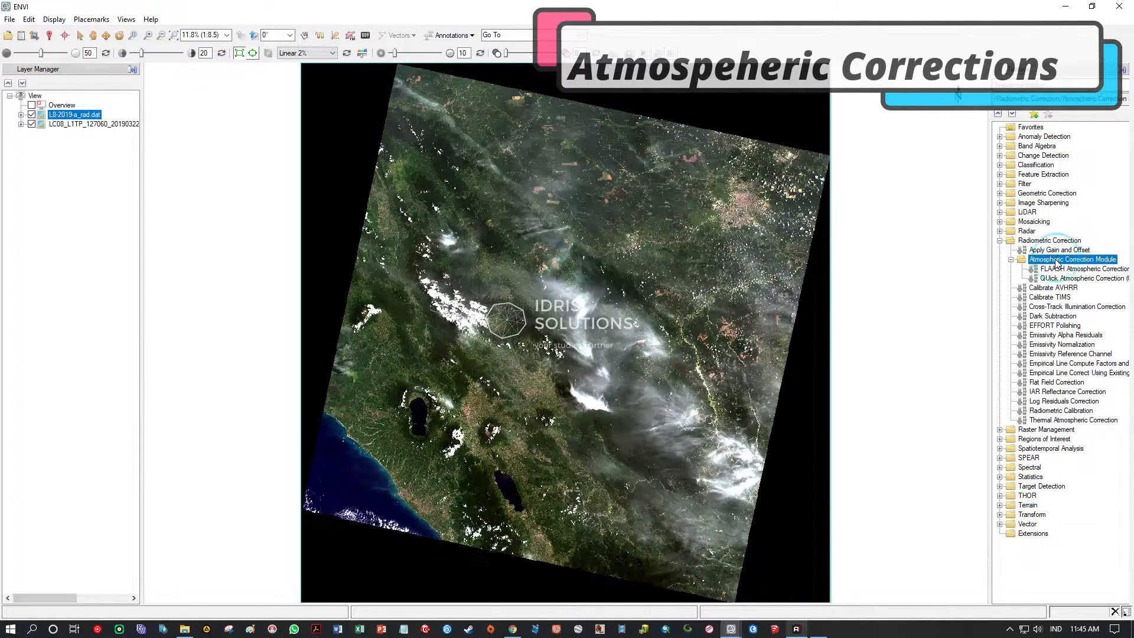
{"action": "left_click", "coordinate": [1072, 269]}
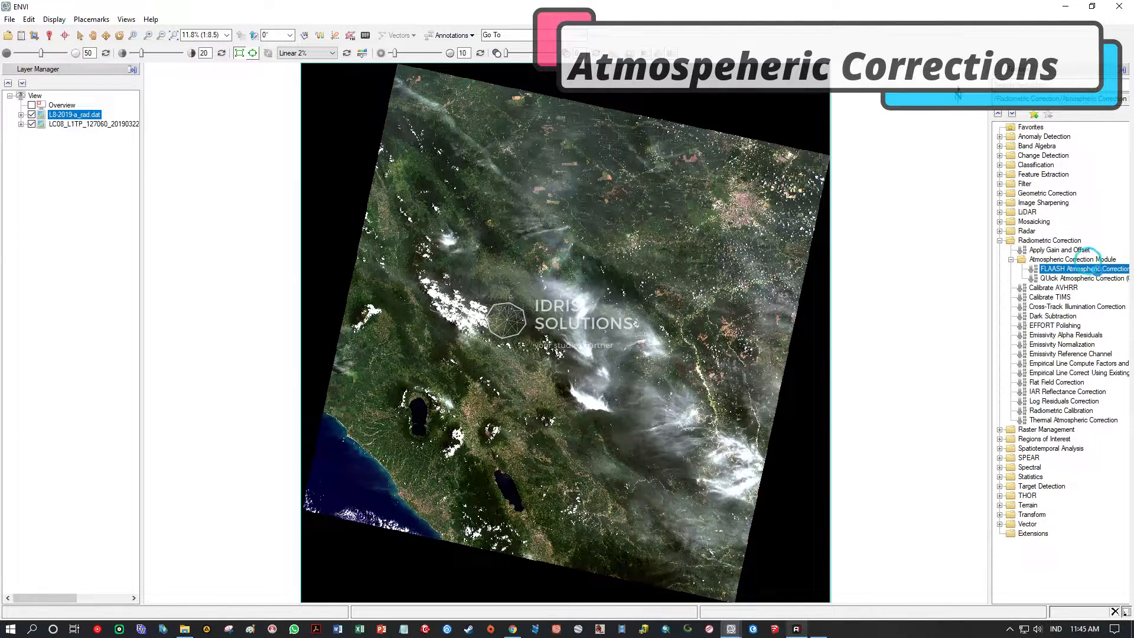
{"action": "double_click", "coordinate": [1086, 269]}
{"action": "left_click_drag", "start_coordinate": [402, 111], "coordinate": [800, 248]}
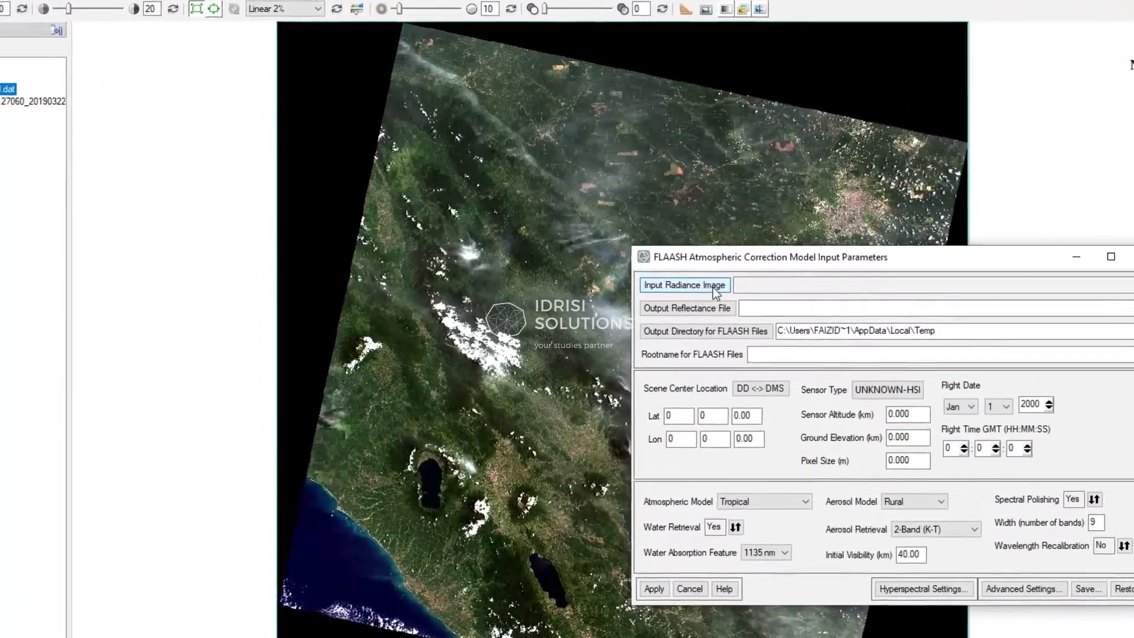
{"action": "left_click", "coordinate": [694, 283]}
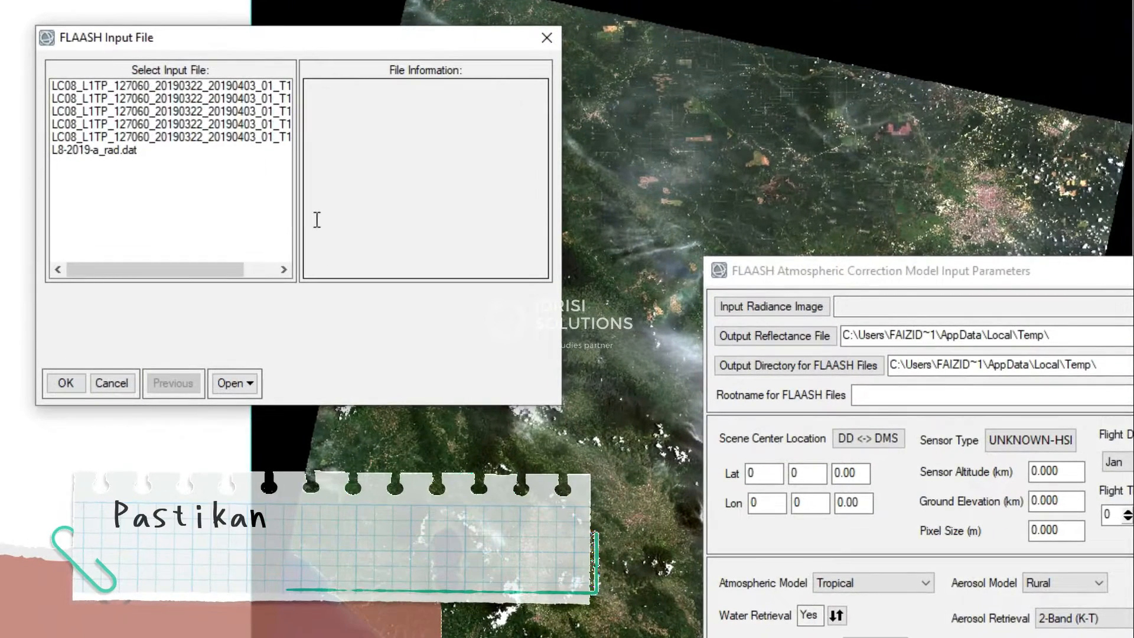
{"action": "left_click", "coordinate": [106, 154]}
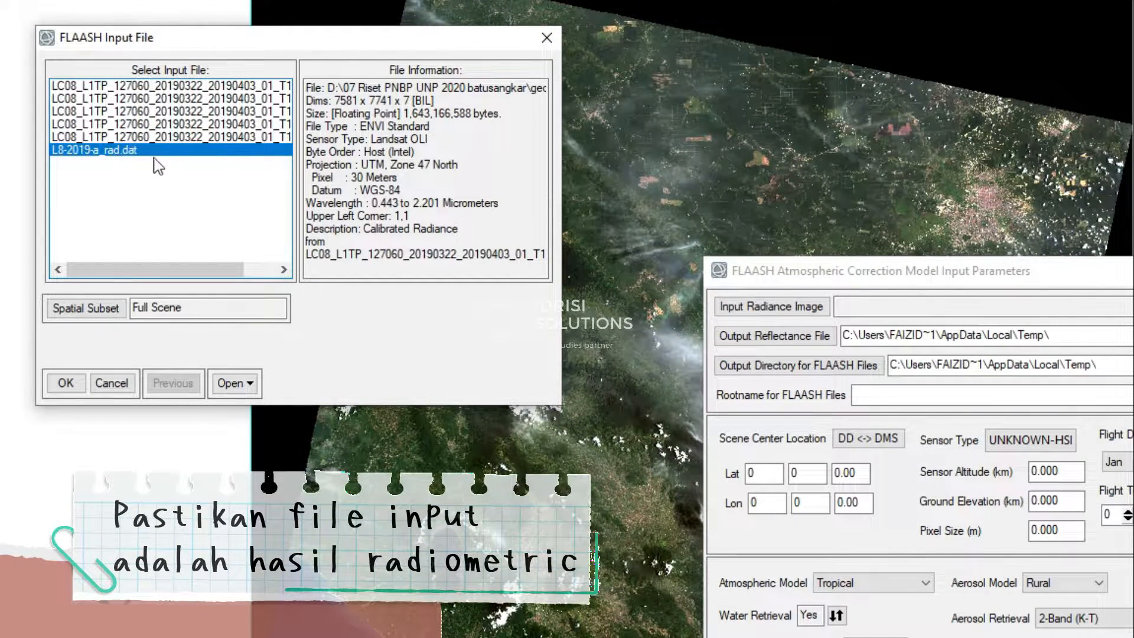
{"action": "left_click", "coordinate": [66, 390]}
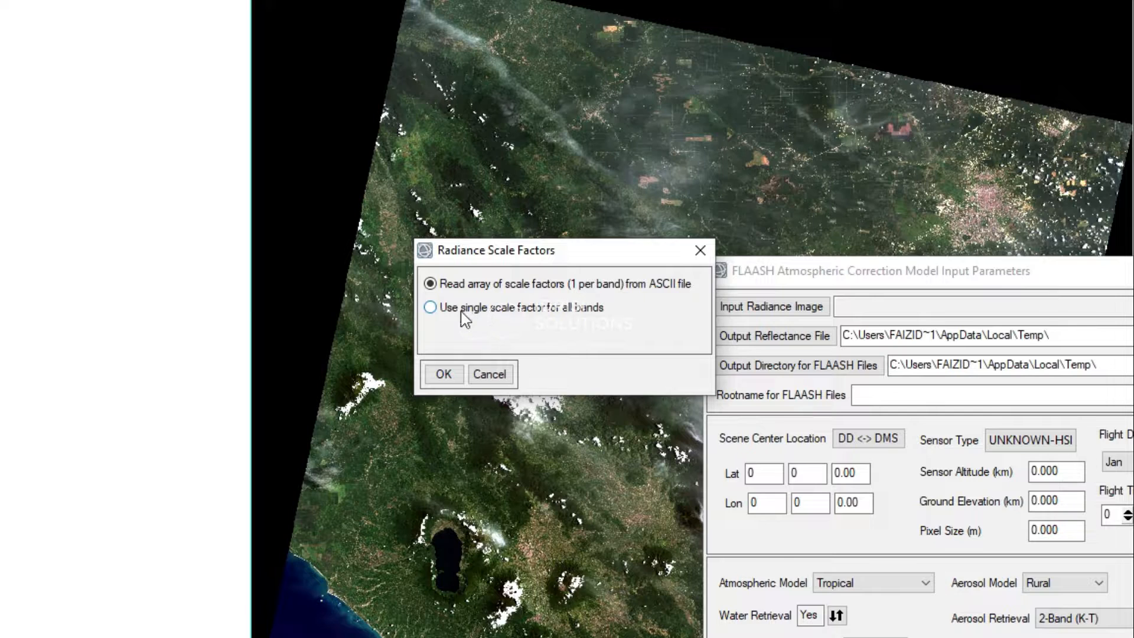
{"action": "left_click", "coordinate": [464, 312]}
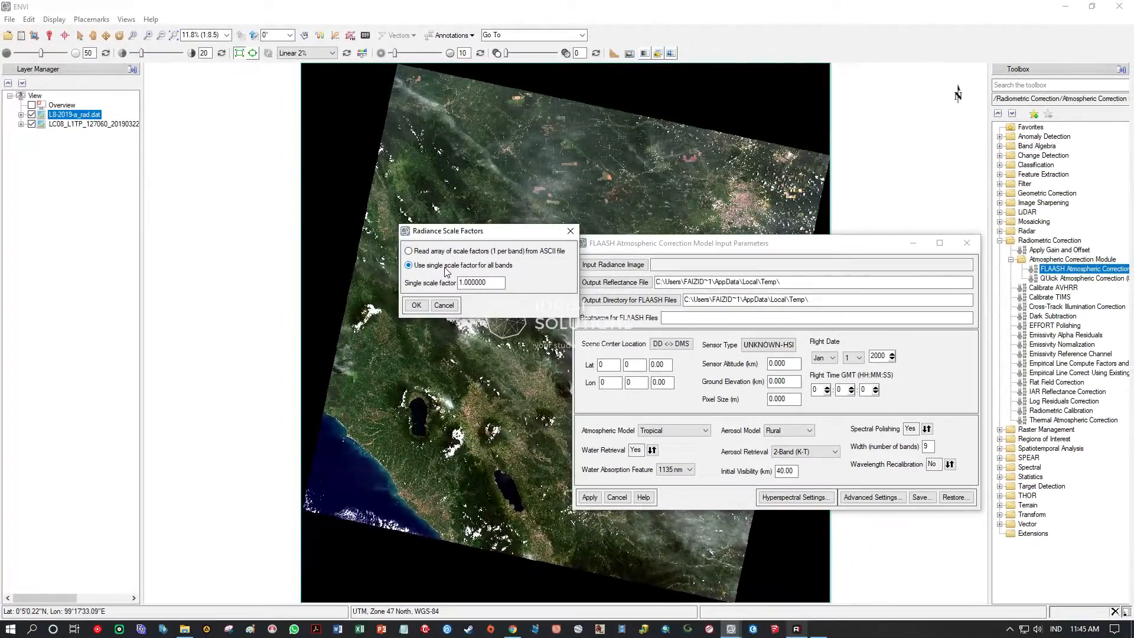
{"action": "left_click", "coordinate": [418, 310]}
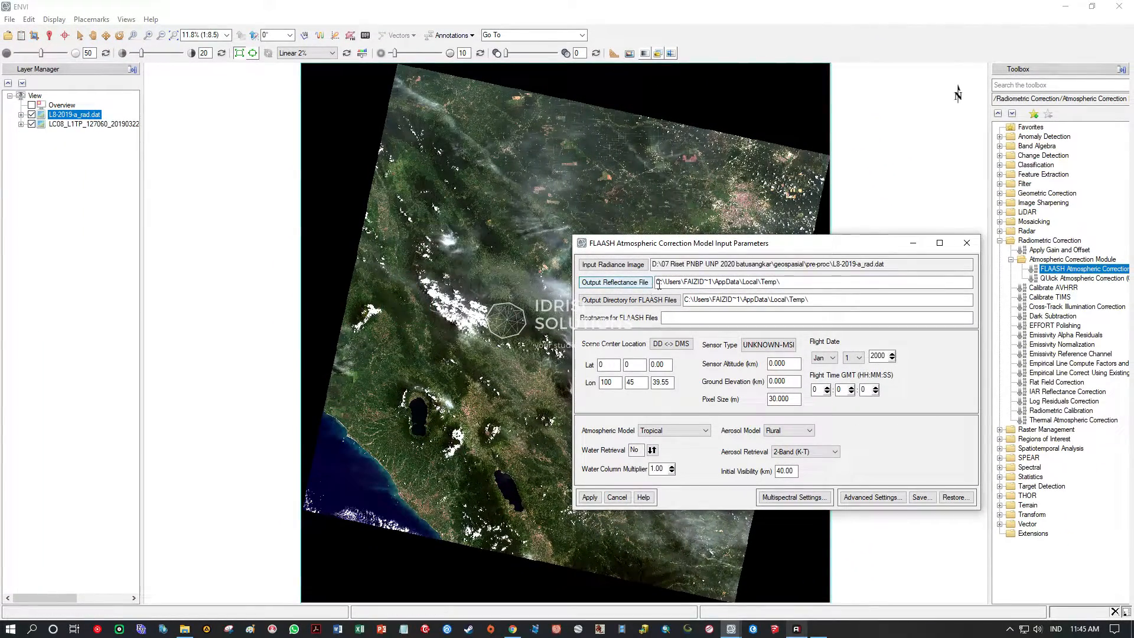
Set the output reflectance file to L8-2019-a_rad-reflec in the pre-proc folder of the geospasial project on Working (D:)
{"action": "left_click", "coordinate": [632, 284]}
{"action": "left_click_drag", "start_coordinate": [93, 140], "coordinate": [93, 202]}
{"action": "left_click", "coordinate": [58, 207]}
{"action": "double_click", "coordinate": [169, 223]}
{"action": "double_click", "coordinate": [143, 111]}
{"action": "double_click", "coordinate": [148, 174]}
{"action": "left_click", "coordinate": [147, 113]}
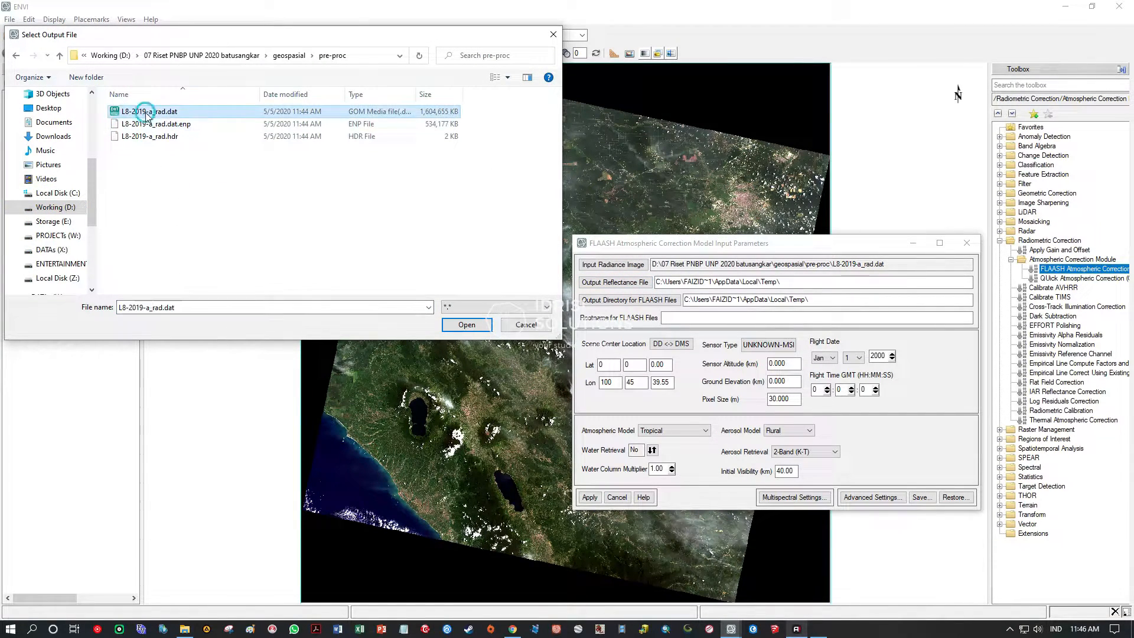
{"action": "left_click", "coordinate": [159, 307]}
{"action": "left_click_drag", "start_coordinate": [163, 308], "coordinate": [225, 307]}
{"action": "type", "text": "-refl"}
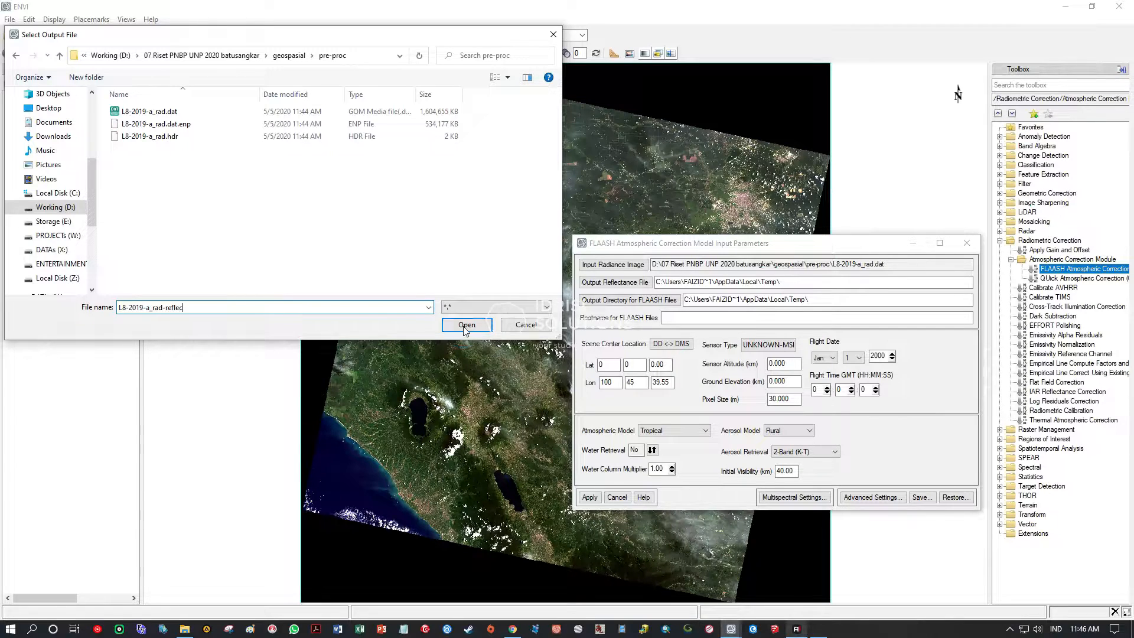
{"action": "type", "text": "ec"}
{"action": "left_click", "coordinate": [464, 326]}
Set the output directory for FLAASH files to the pre-proc folder under 07 Riset PNBP UNP 2020 batusangkar\geospasial on Working (D:)
{"action": "left_click", "coordinate": [654, 304]}
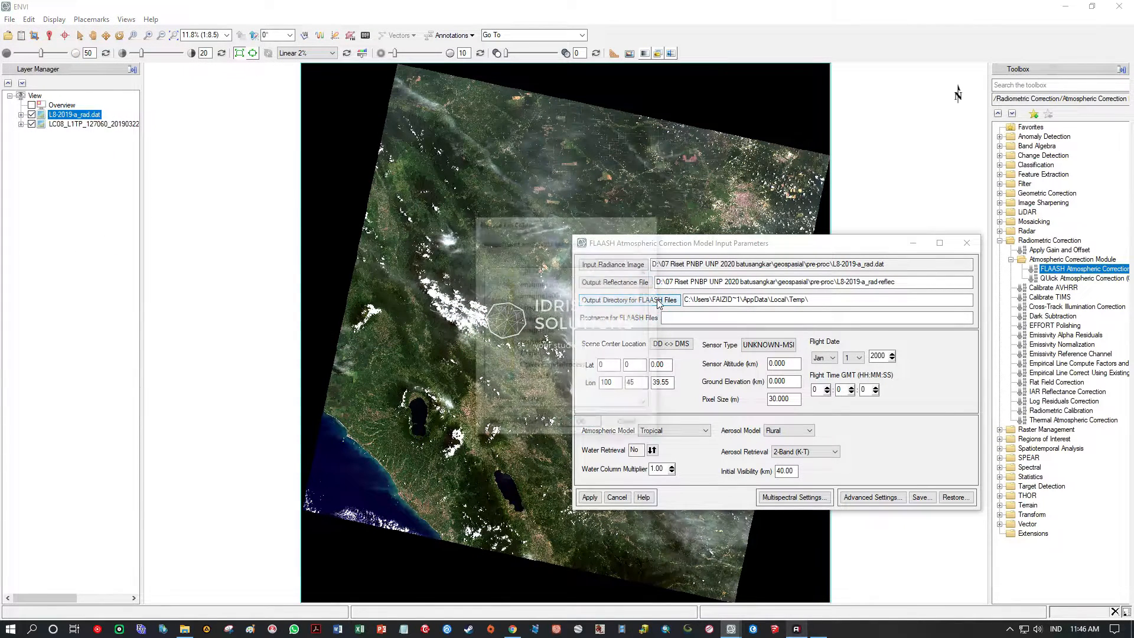
{"action": "left_click_drag", "start_coordinate": [609, 233], "coordinate": [490, 234]}
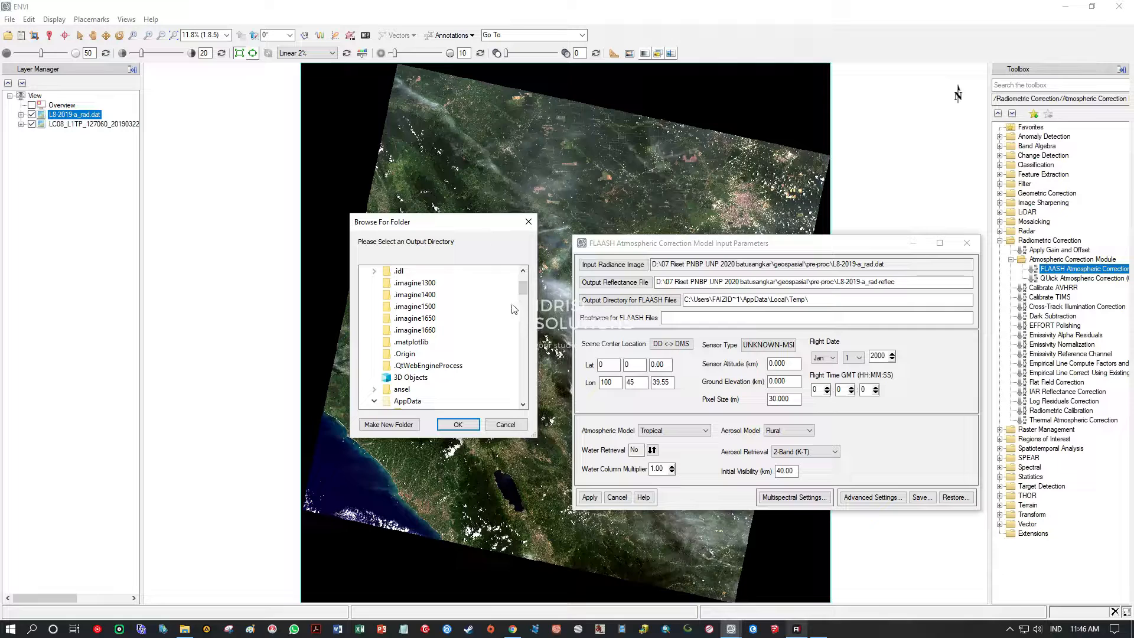
{"action": "scroll", "coordinate": [411, 370], "scroll_direction": "down", "scroll_amount": 10}
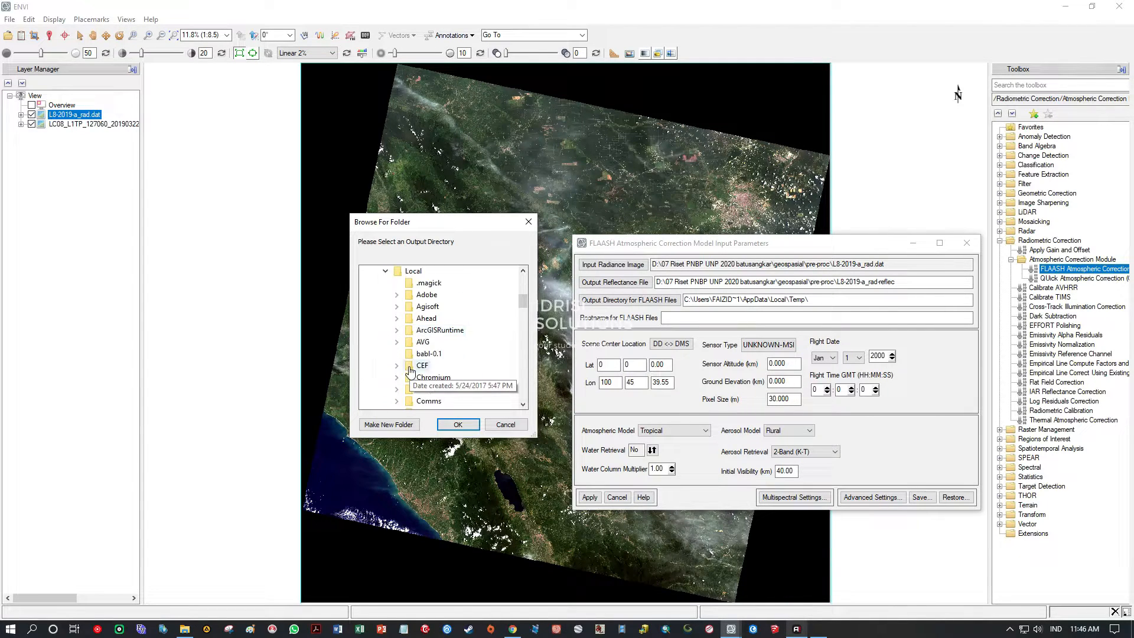
{"action": "scroll", "coordinate": [421, 369], "scroll_direction": "down", "scroll_amount": 10}
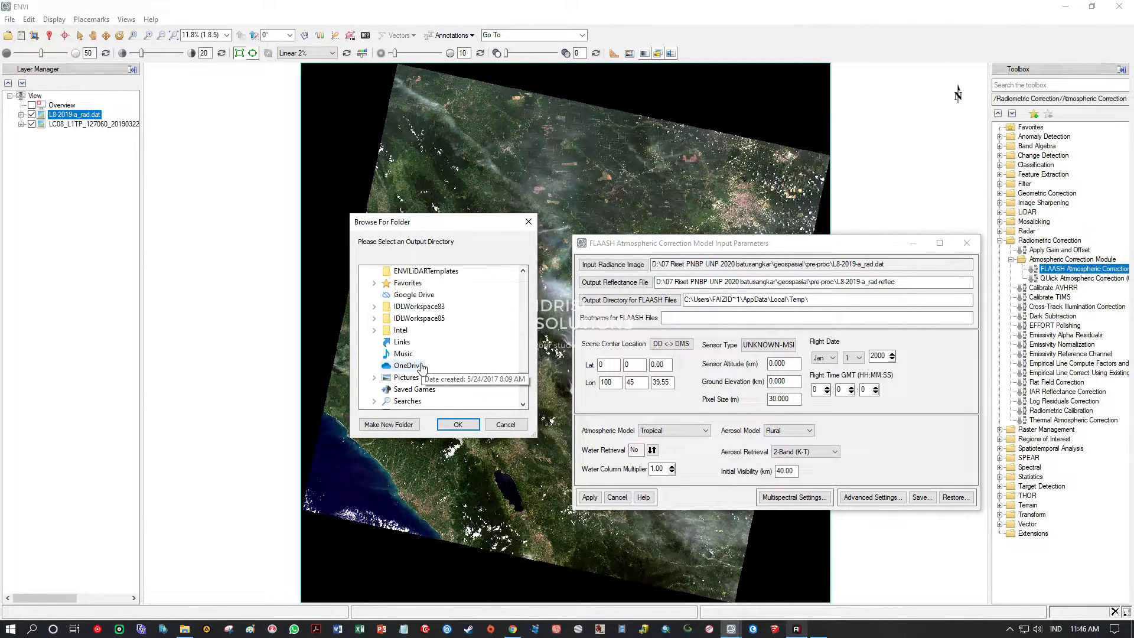
{"action": "scroll", "coordinate": [369, 339], "scroll_direction": "up", "scroll_amount": 20}
{"action": "left_click", "coordinate": [363, 295]}
{"action": "left_click", "coordinate": [363, 306]}
{"action": "scroll", "coordinate": [422, 334], "scroll_direction": "down", "scroll_amount": 4}
{"action": "left_click", "coordinate": [403, 272]}
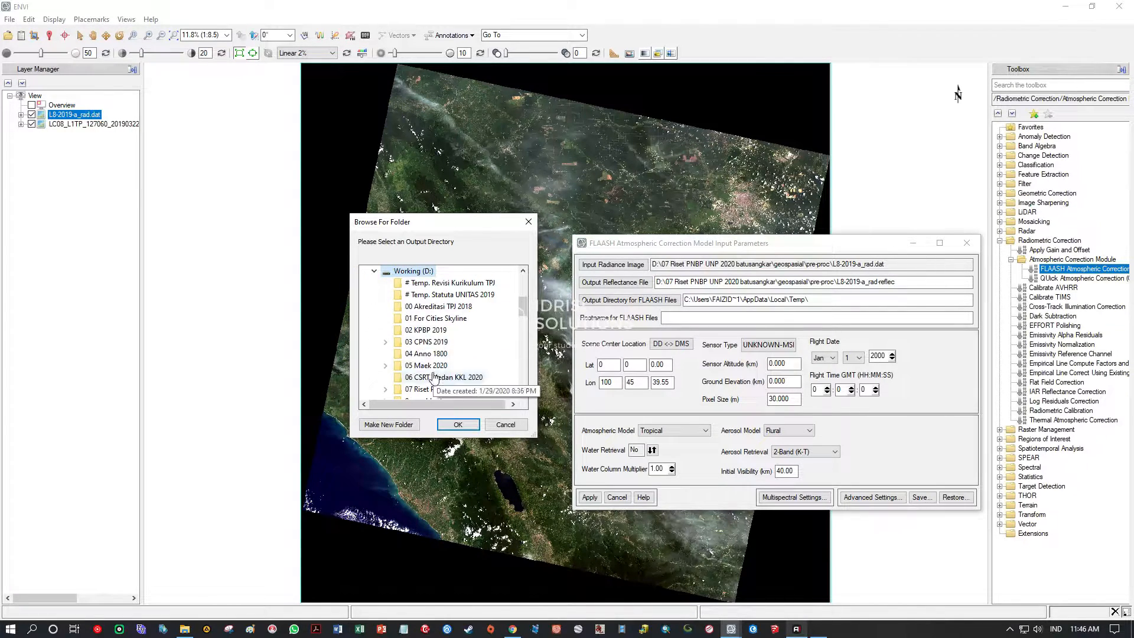
{"action": "scroll", "coordinate": [434, 378], "scroll_direction": "down", "scroll_amount": 1}
{"action": "left_click", "coordinate": [415, 355]}
{"action": "scroll", "coordinate": [406, 376], "scroll_direction": "down", "scroll_amount": 2}
{"action": "left_click", "coordinate": [424, 319]}
{"action": "left_click", "coordinate": [457, 424]}
Set the rootname for FLAASH files to root_files2019a and the sensor type to the multispectral Landsat-8 OLI
{"action": "left_click", "coordinate": [689, 319]}
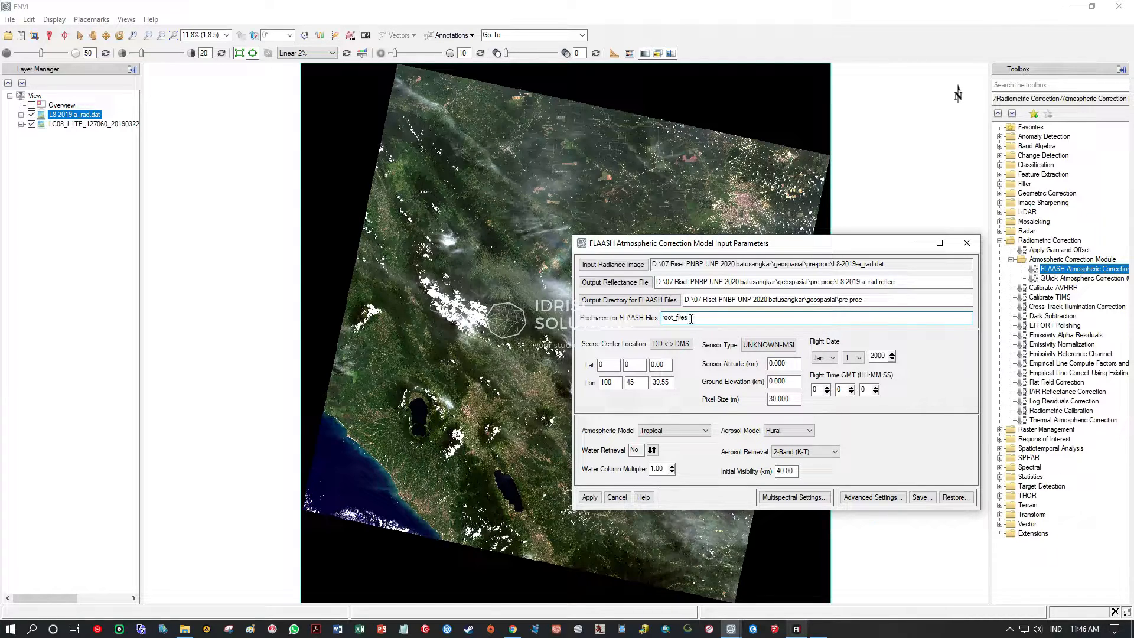
{"action": "type", "text": "a"}
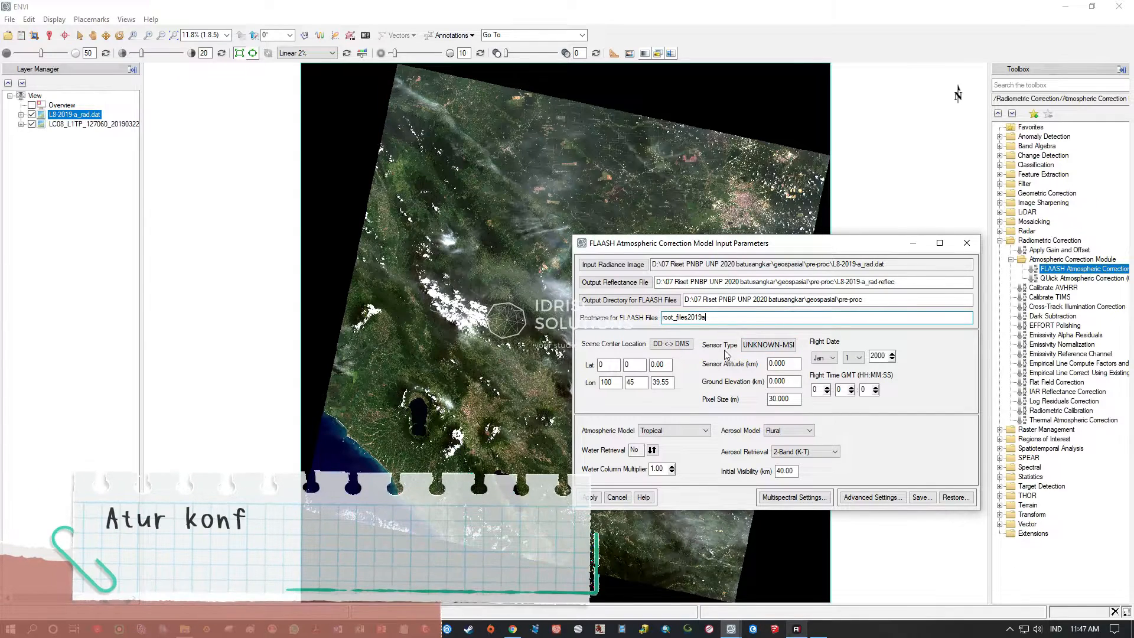
{"action": "left_click", "coordinate": [757, 348]}
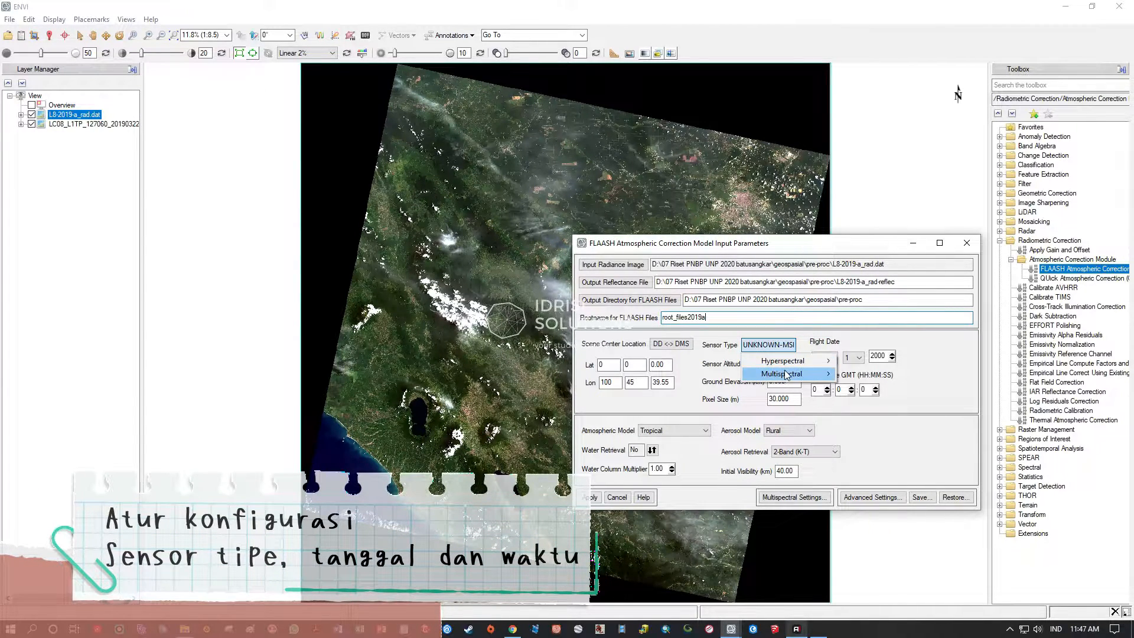
{"action": "mouse_move", "coordinate": [786, 376]}
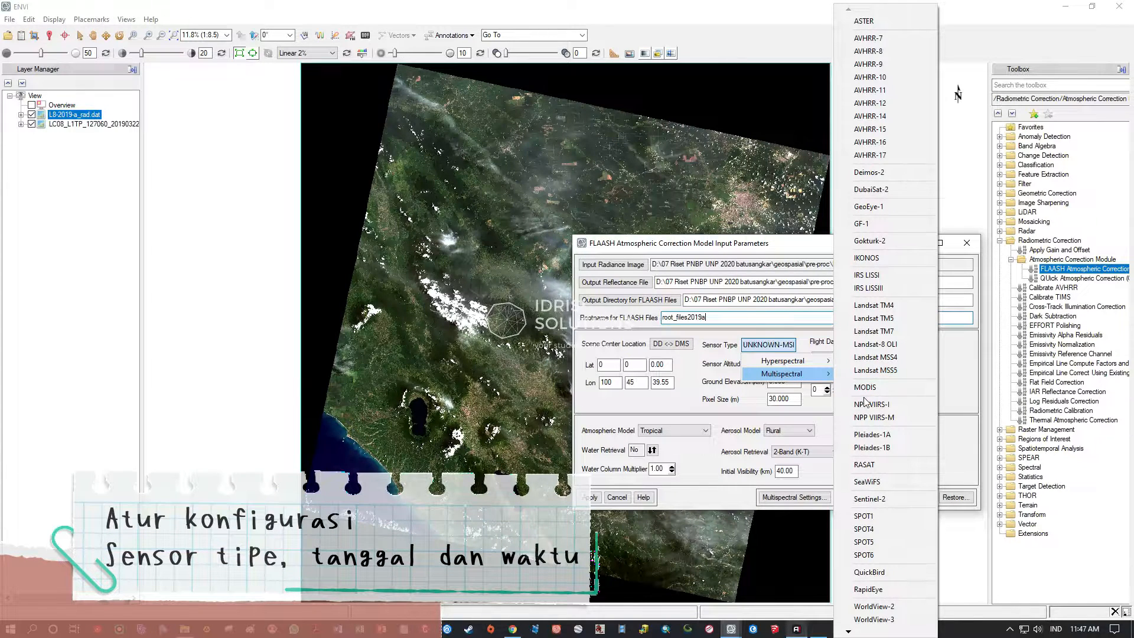
{"action": "left_click", "coordinate": [899, 345]}
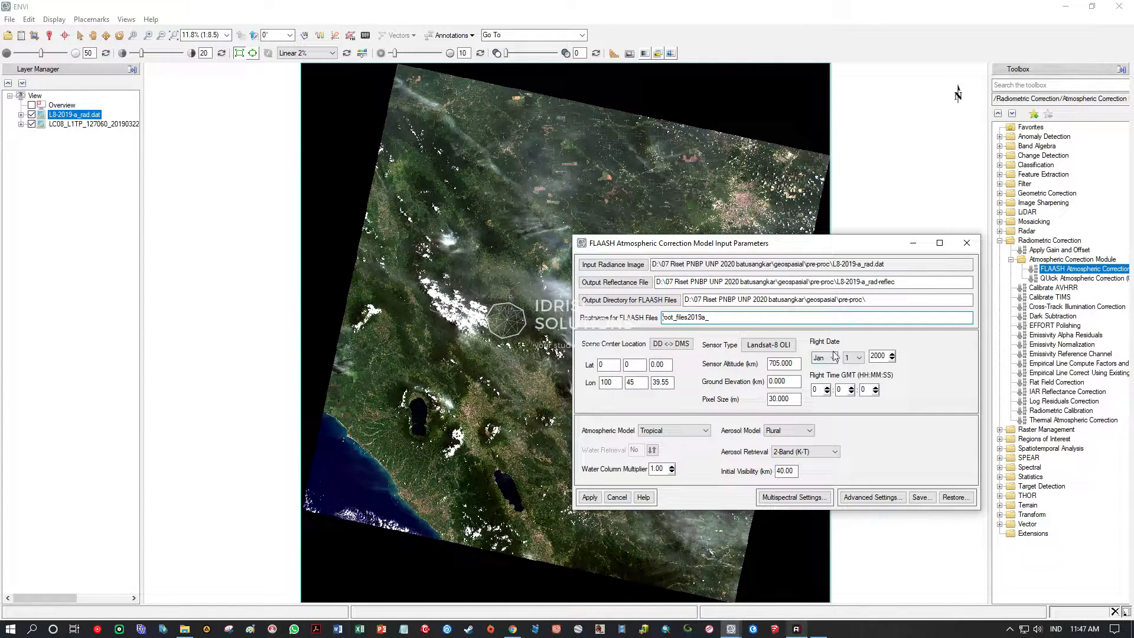
Open the Landsat scene's MTL.txt metadata file in WordPad, then locate and enlarge the DATE_ACQUIRED line for the flight date
{"action": "left_click", "coordinate": [833, 358]}
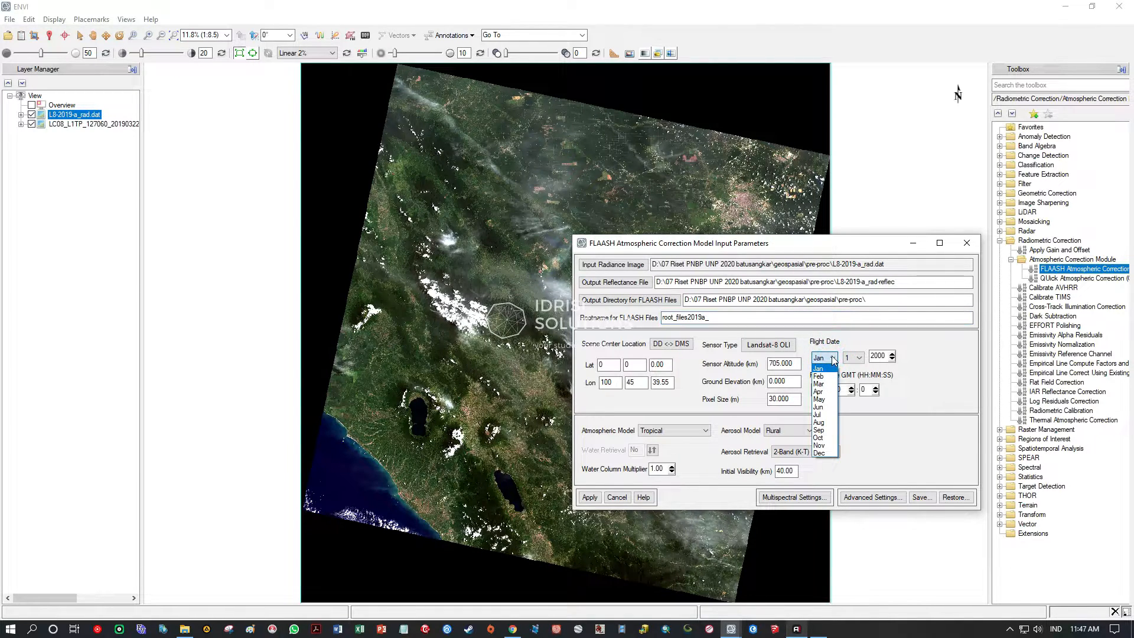
{"action": "left_click", "coordinate": [848, 341]}
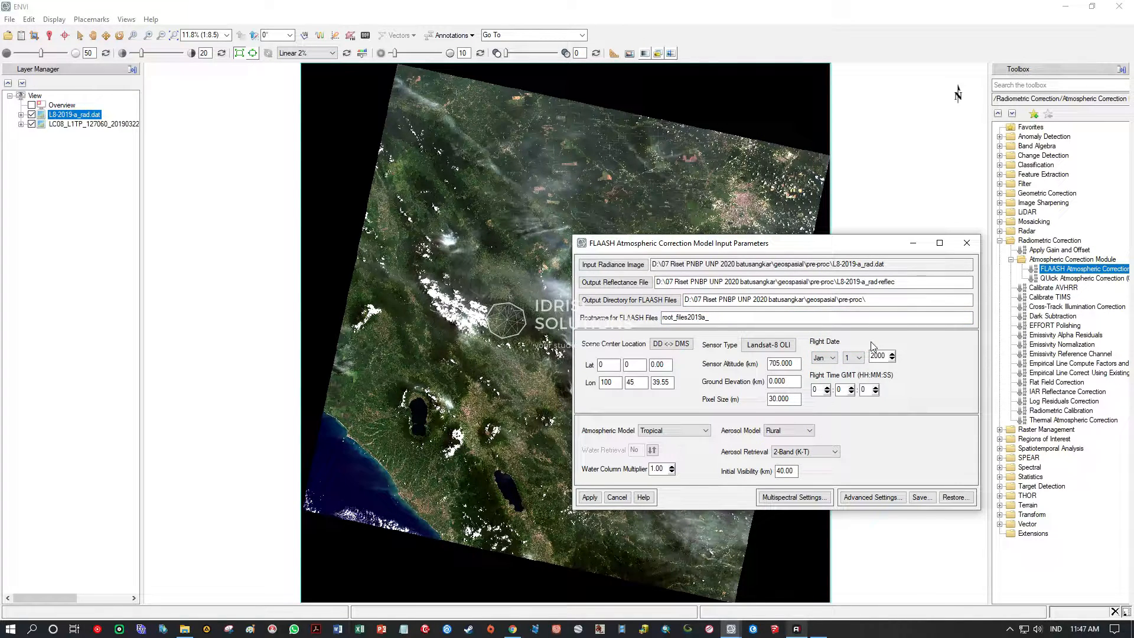
{"action": "left_click", "coordinate": [185, 628]}
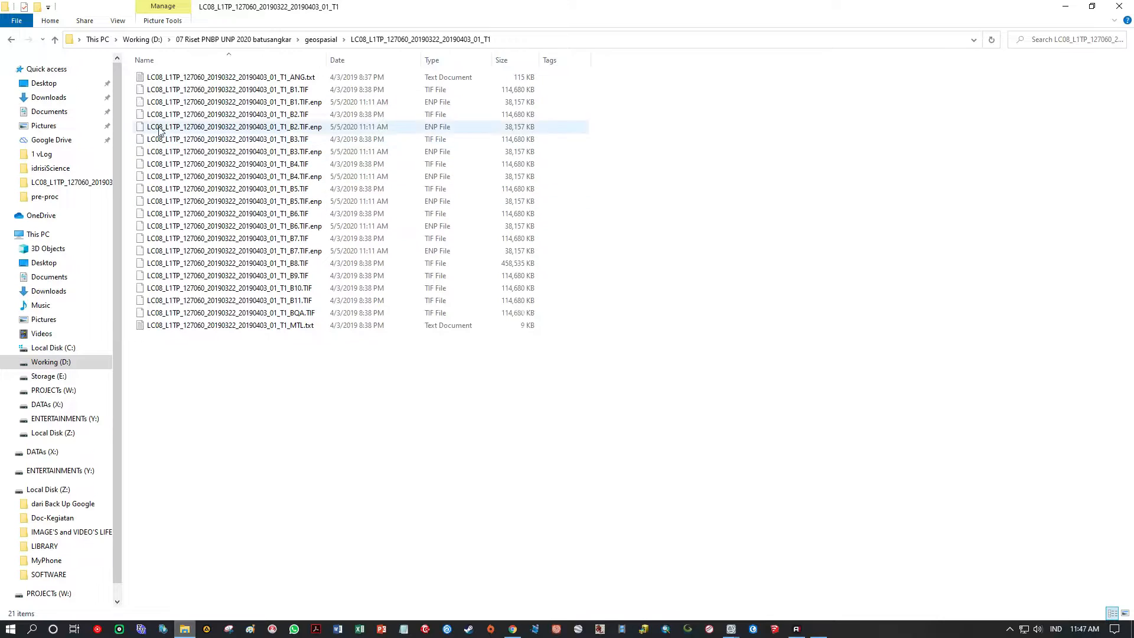
{"action": "right_click", "coordinate": [267, 326]}
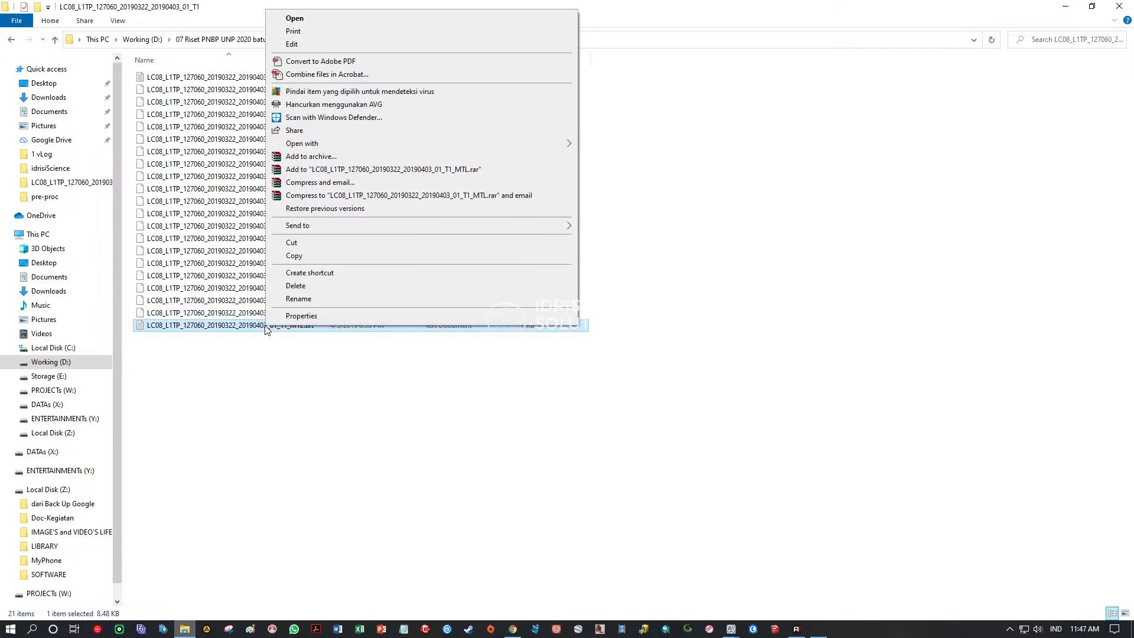
{"action": "mouse_move", "coordinate": [349, 144]}
{"action": "left_click", "coordinate": [591, 155]}
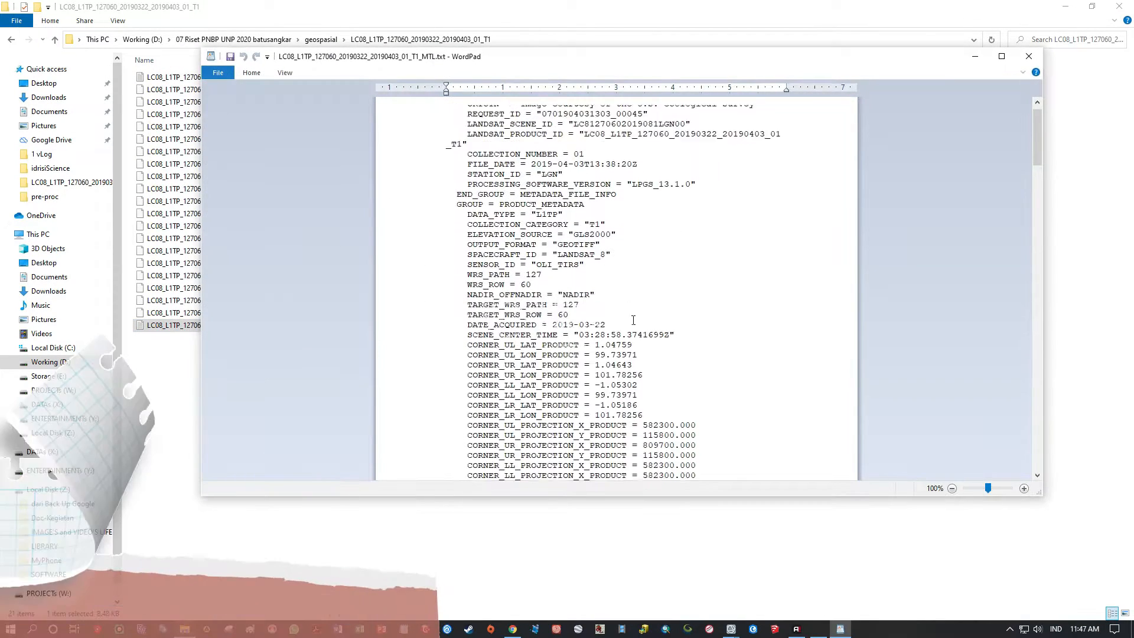
{"action": "scroll", "coordinate": [633, 319], "scroll_direction": "down", "scroll_amount": 3}
{"action": "left_click_drag", "start_coordinate": [467, 230], "coordinate": [609, 230]}
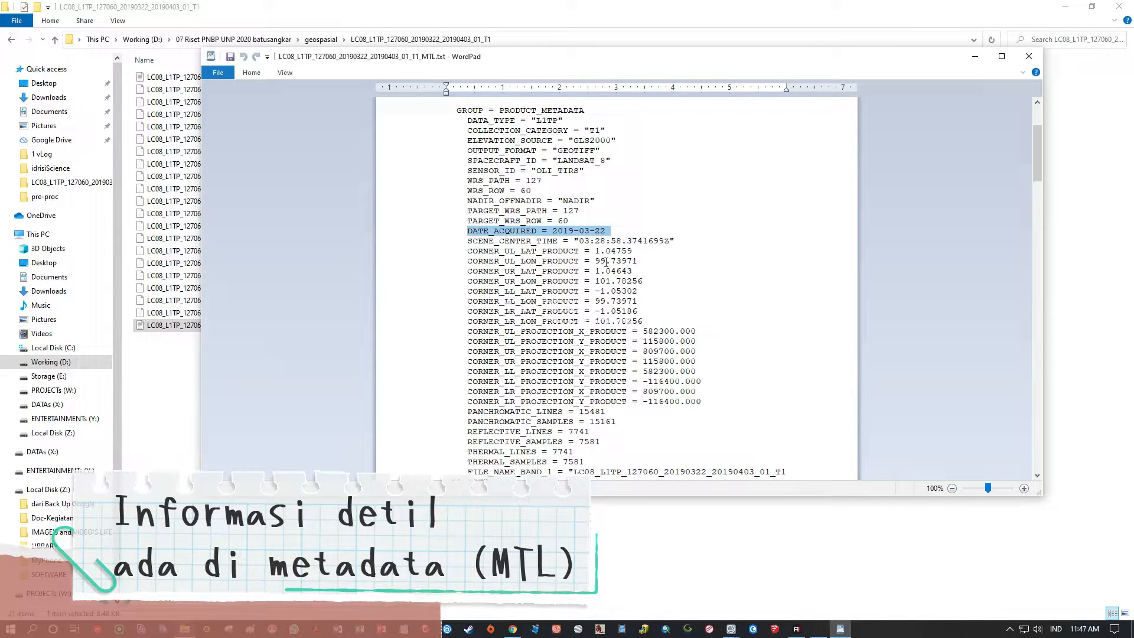
{"action": "scroll", "coordinate": [605, 261], "scroll_direction": "up", "scroll_amount": 5, "text": "ctrl"}
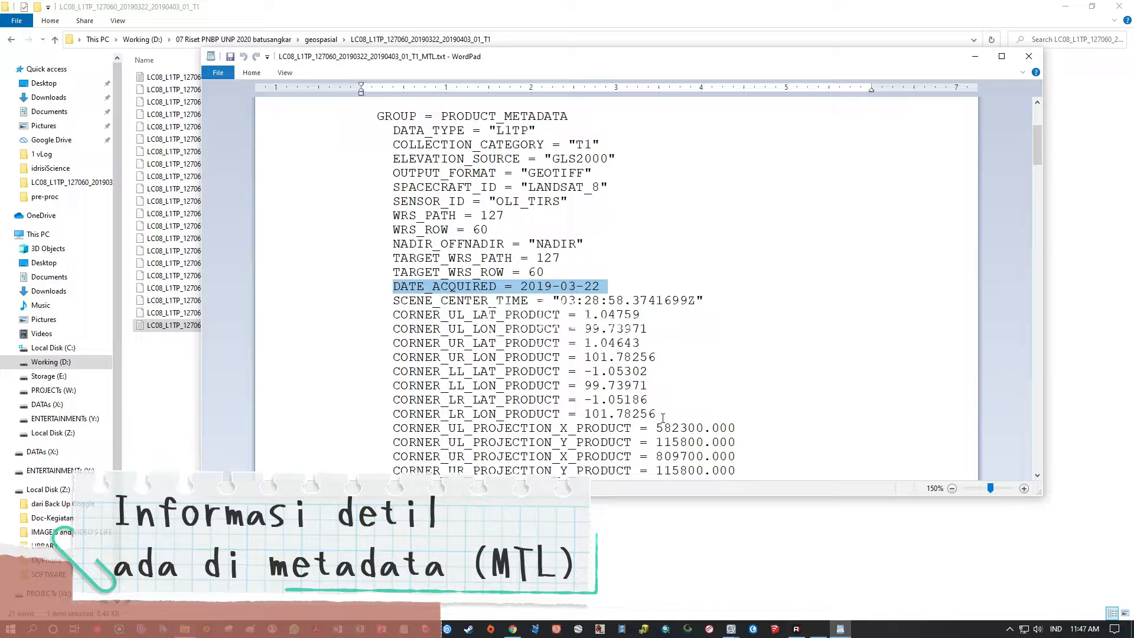
Switch back to ENVI and set the FLAASH flight date to Mar 22, 2019
{"action": "left_click", "coordinate": [732, 629]}
{"action": "left_click", "coordinate": [794, 583]}
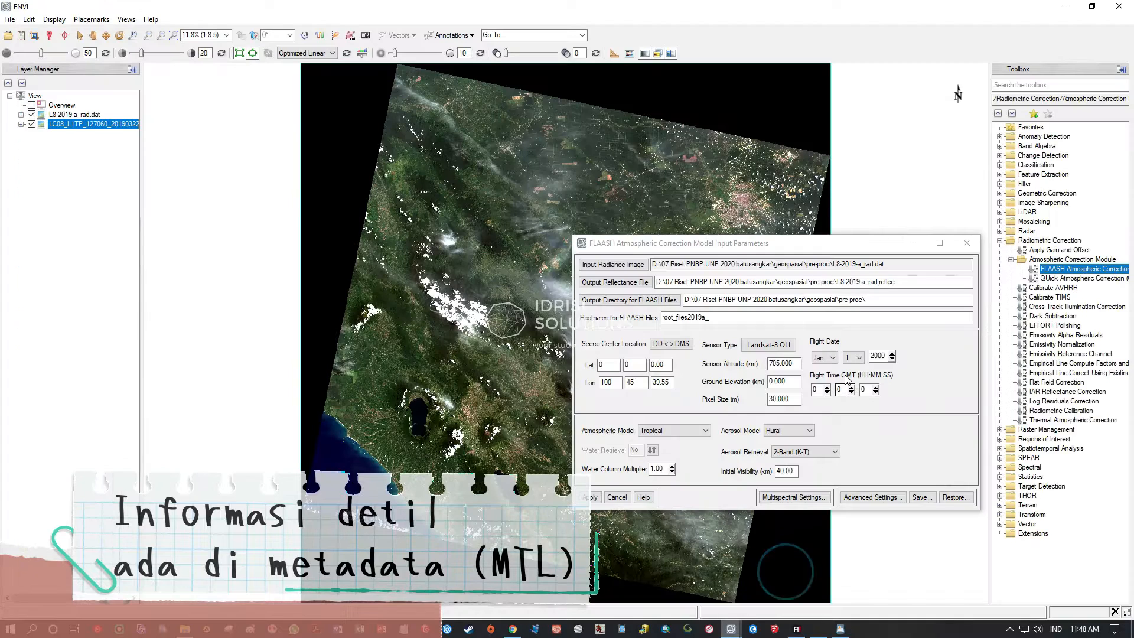
{"action": "left_click", "coordinate": [824, 357]}
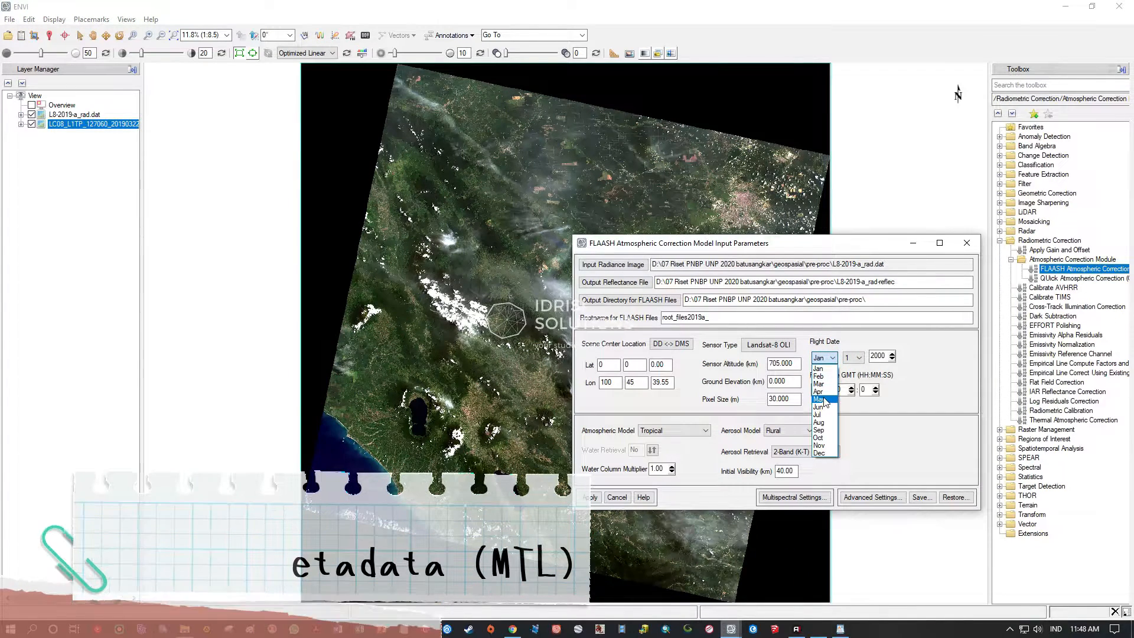
{"action": "left_click", "coordinate": [819, 383]}
{"action": "left_click", "coordinate": [858, 357]}
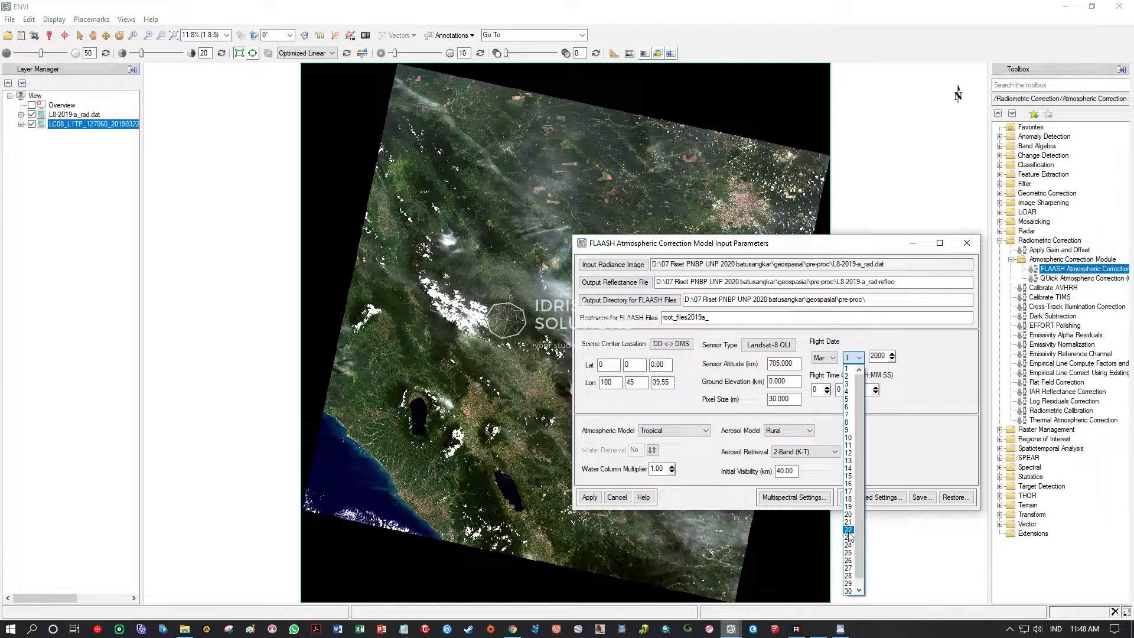
{"action": "left_click", "coordinate": [848, 530]}
{"action": "double_click", "coordinate": [878, 355]}
{"action": "type", "text": "2019"}
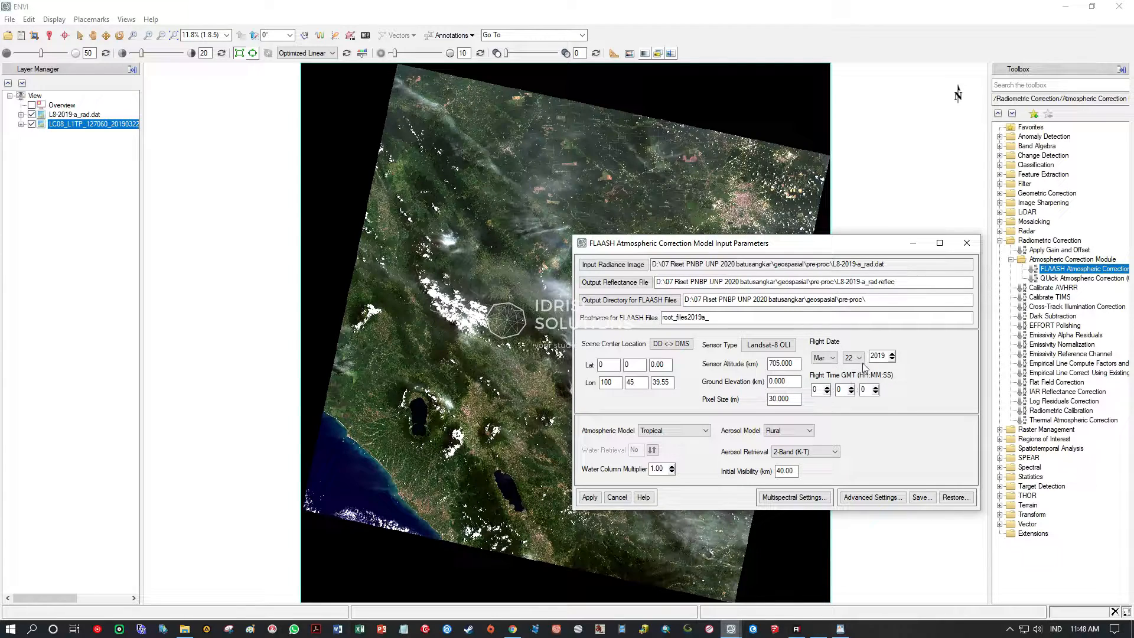
Return to the MTL metadata in WordPad and examine the SCENE_CENTER_TIME line for the GMT flight time
{"action": "left_click", "coordinate": [839, 628]}
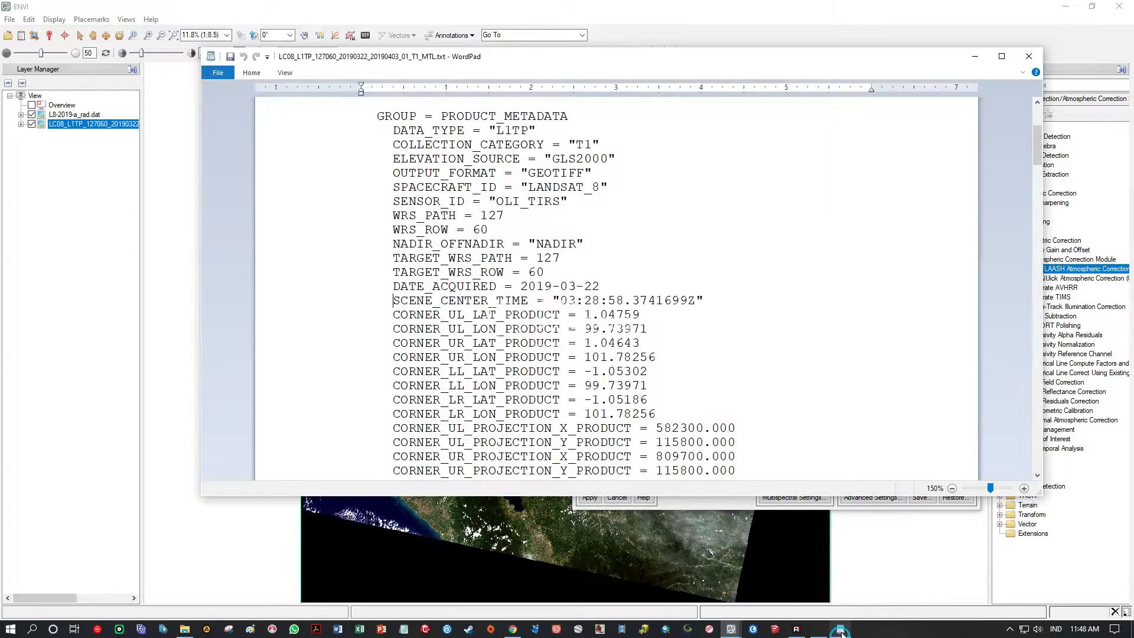
{"action": "left_click_drag", "start_coordinate": [393, 301], "coordinate": [710, 302]}
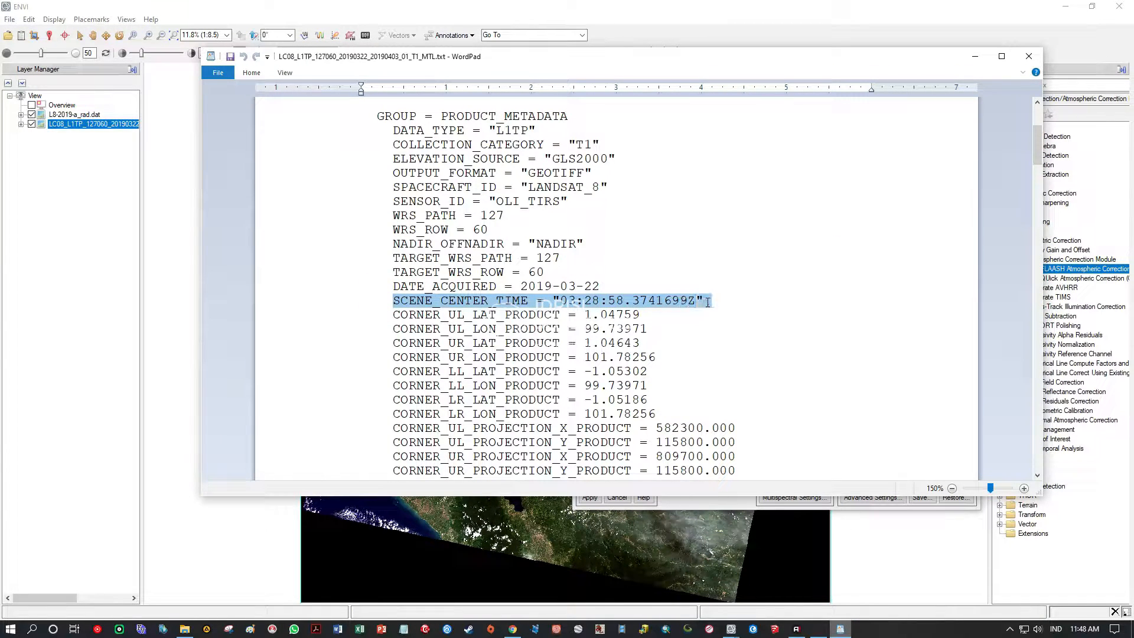
{"action": "left_click", "coordinate": [562, 300]}
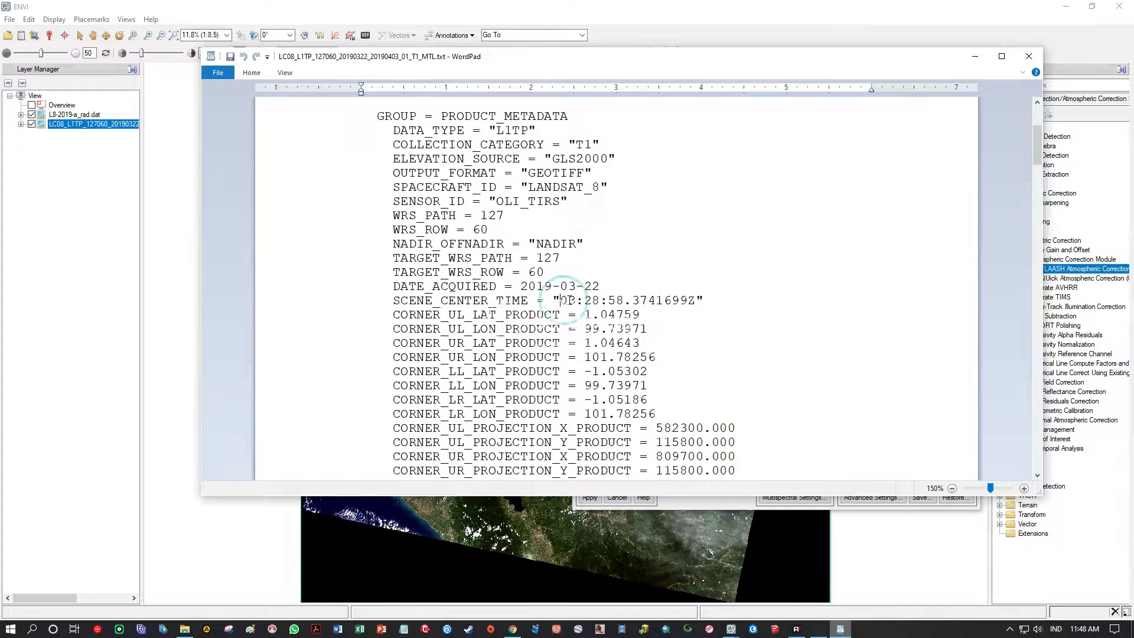
{"action": "left_click_drag", "start_coordinate": [559, 300], "coordinate": [574, 300]}
{"action": "left_click_drag", "start_coordinate": [393, 300], "coordinate": [552, 302]}
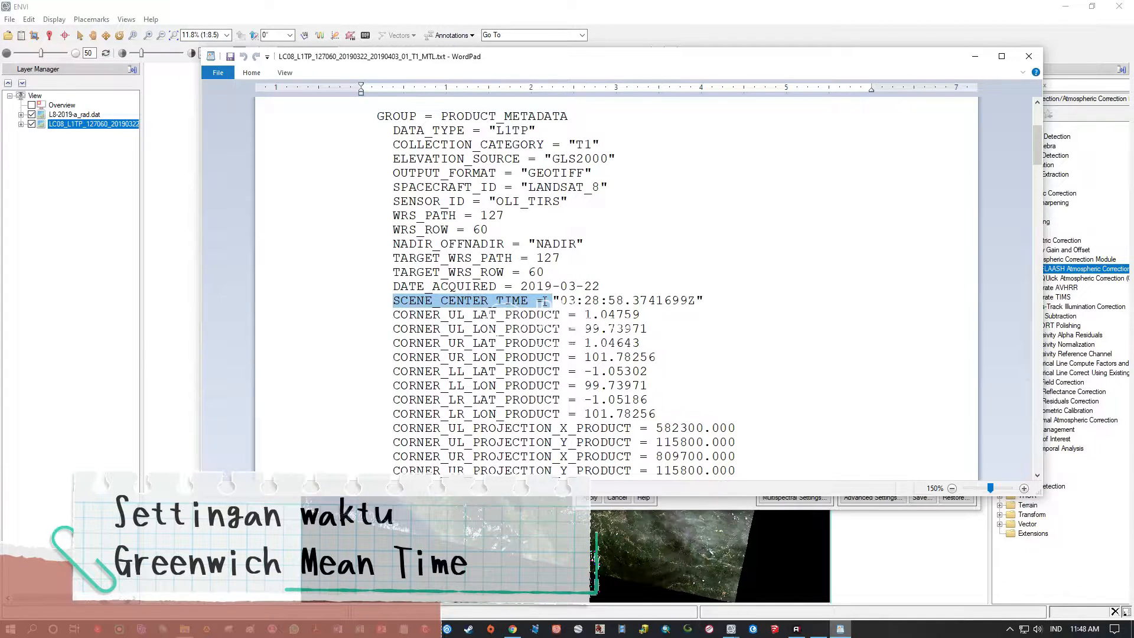
{"action": "left_click", "coordinate": [576, 301]}
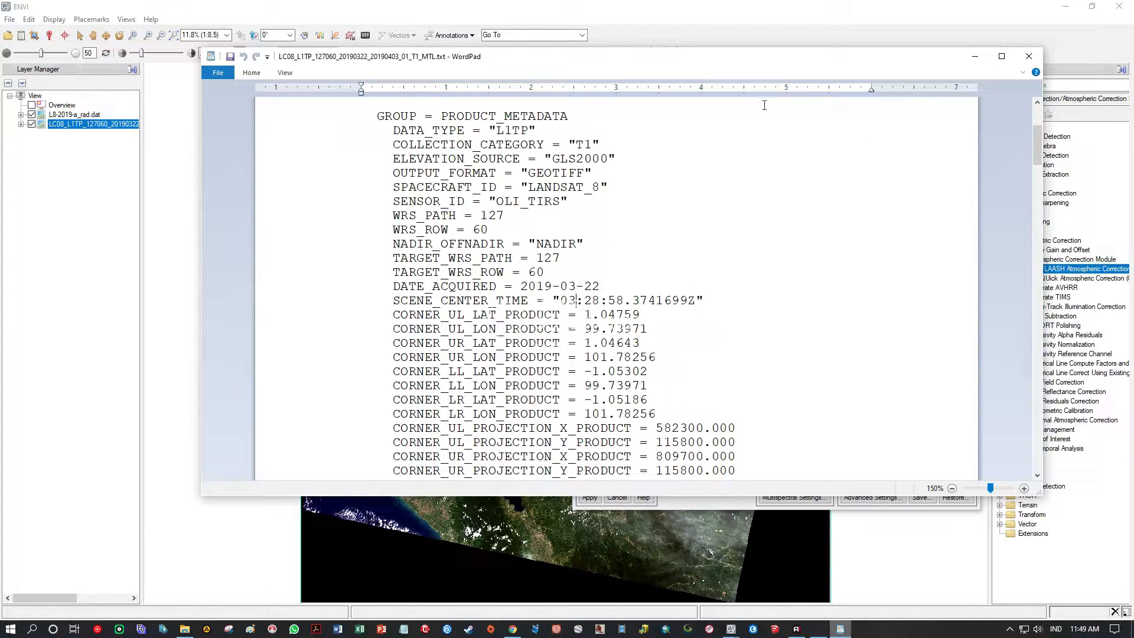
Move the metadata window clear of the FLAASH dialog and set the flight time GMT to 3 hours and 28 minutes
{"action": "left_click_drag", "start_coordinate": [833, 62], "coordinate": [639, 70]}
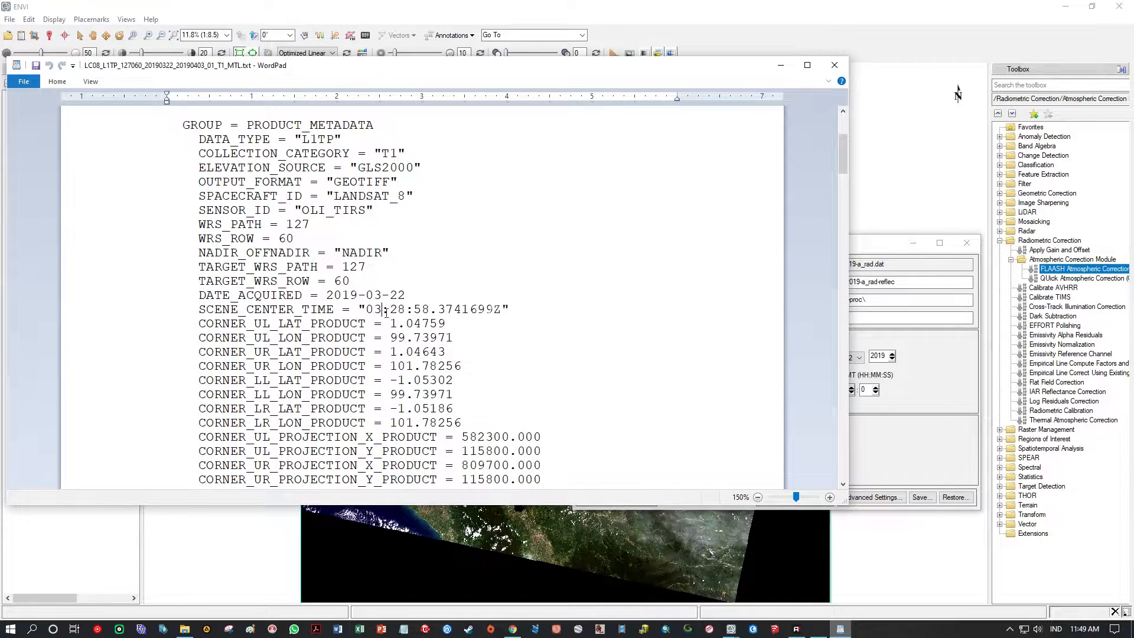
{"action": "left_click", "coordinate": [861, 255]}
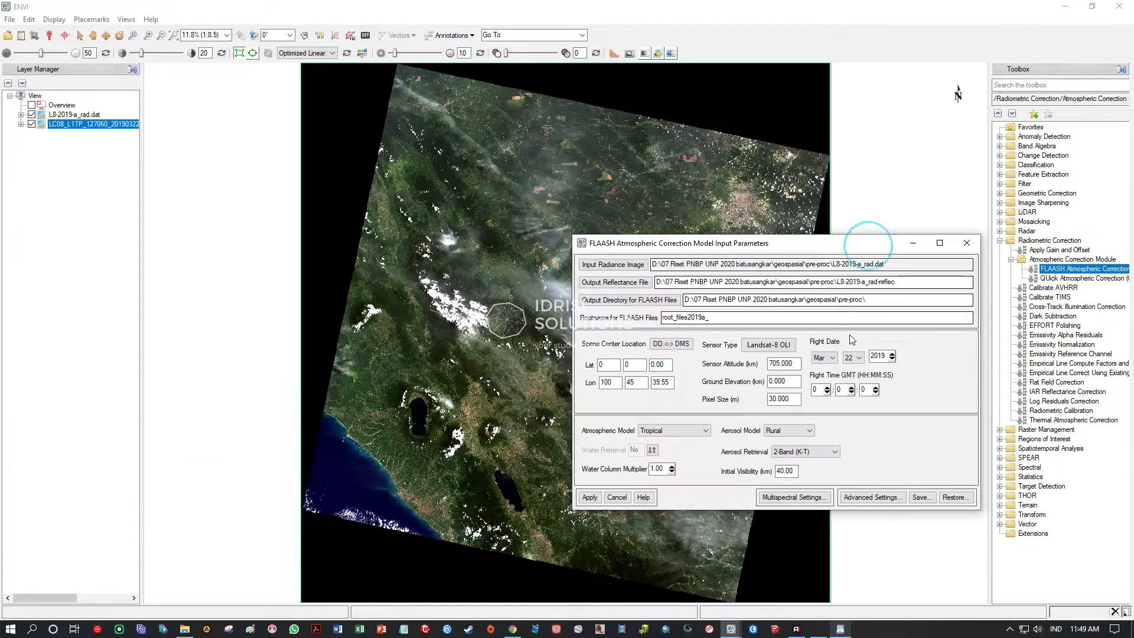
{"action": "key", "text": "BackSpace"}
{"action": "type", "text": "3"}
{"action": "left_click", "coordinate": [839, 387]}
{"action": "key", "text": "BackSpace"}
{"action": "type", "text": "28"}
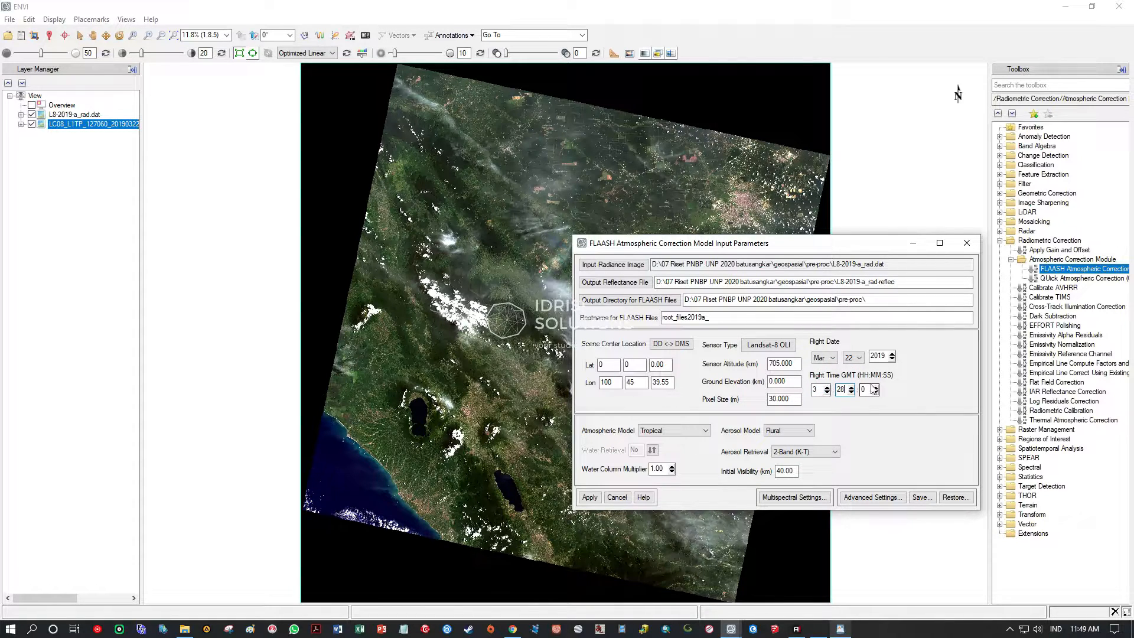
Copy the seconds portion 58.3741699Z of SCENE_CENTER_TIME from the metadata and paste it as the flight time's seconds in FLAASH
{"action": "left_click", "coordinate": [840, 628]}
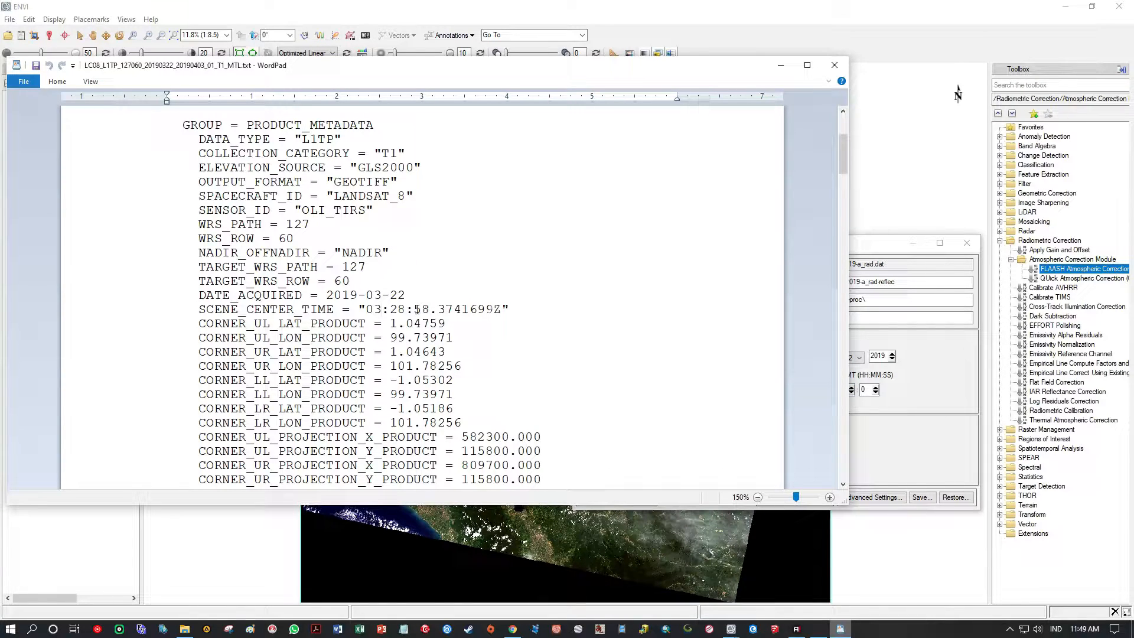
{"action": "left_click_drag", "start_coordinate": [415, 308], "coordinate": [501, 309]}
{"action": "right_click", "coordinate": [490, 322]}
{"action": "left_click", "coordinate": [519, 357]}
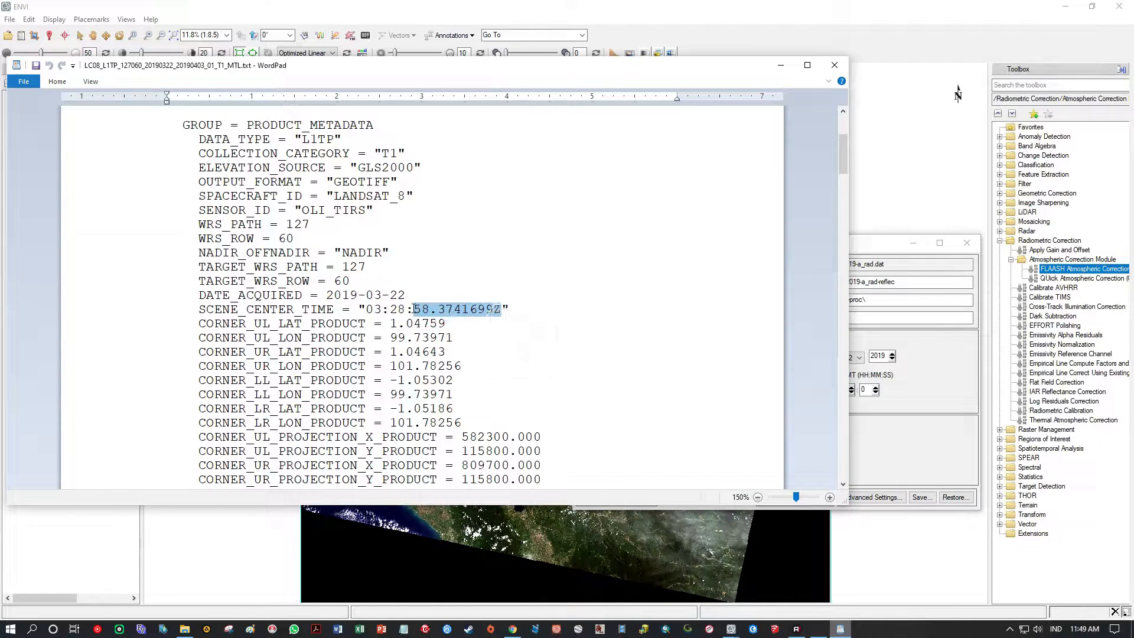
{"action": "right_click", "coordinate": [483, 309]}
{"action": "left_click", "coordinate": [510, 328]}
{"action": "left_click", "coordinate": [944, 371]}
{"action": "left_click", "coordinate": [863, 387]}
{"action": "left_click_drag", "start_coordinate": [865, 388], "coordinate": [857, 390]}
{"action": "key", "text": "ctrl+v"}
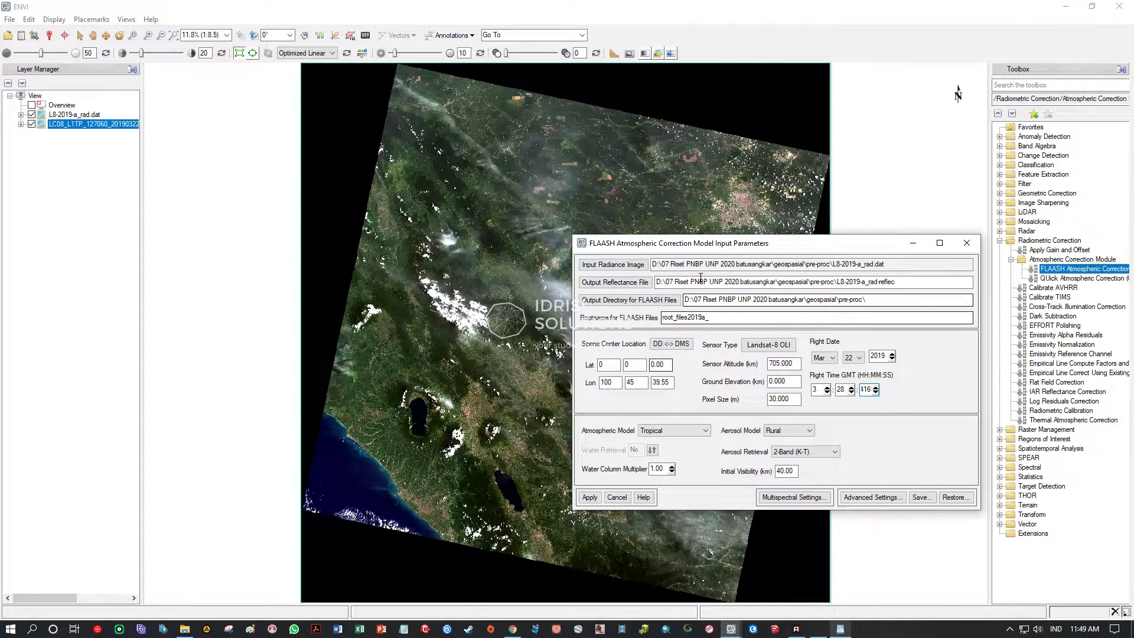
Choose the Tropical atmospheric model, the Rural aerosol model and 2-Band (K-T) aerosol retrieval
{"action": "left_click_drag", "start_coordinate": [712, 245], "coordinate": [852, 329]}
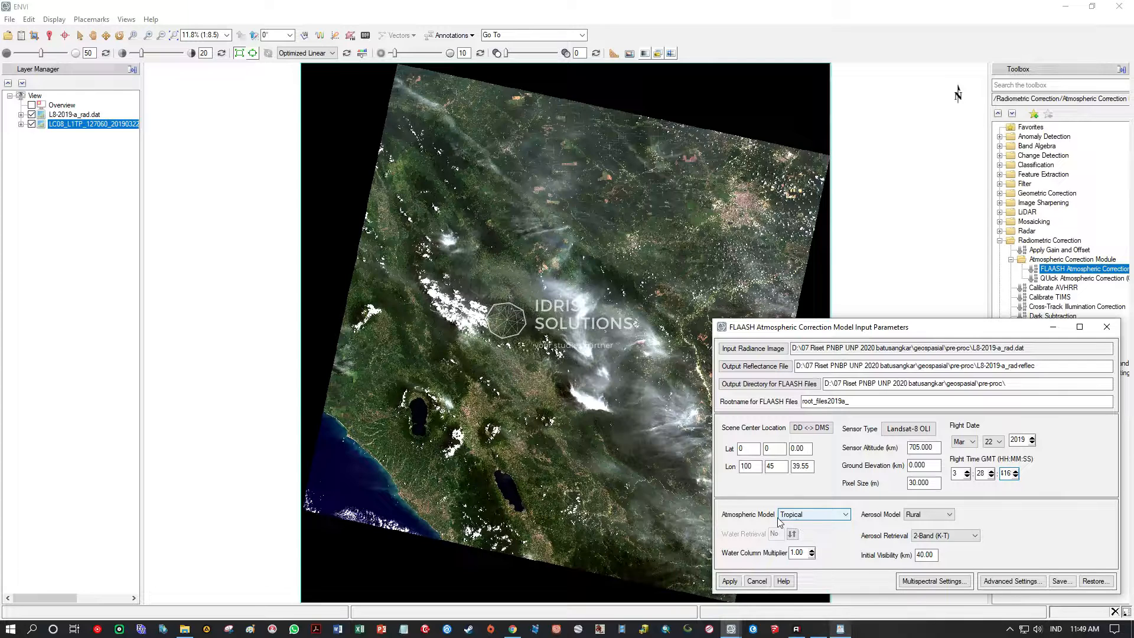
{"action": "left_click", "coordinate": [845, 516]}
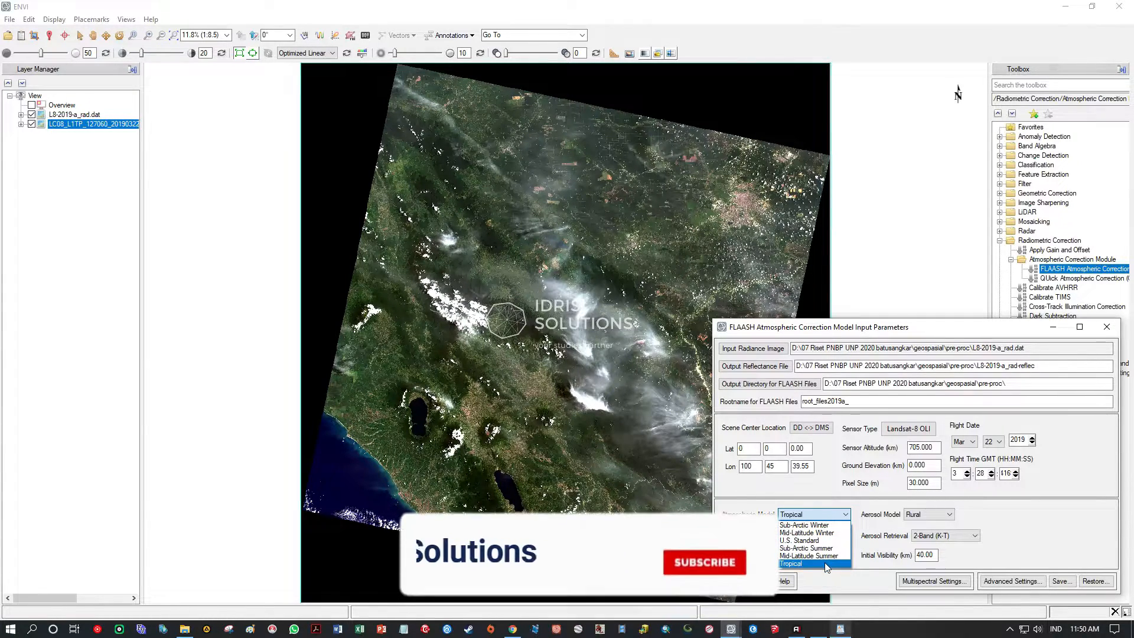
{"action": "left_click", "coordinate": [804, 564]}
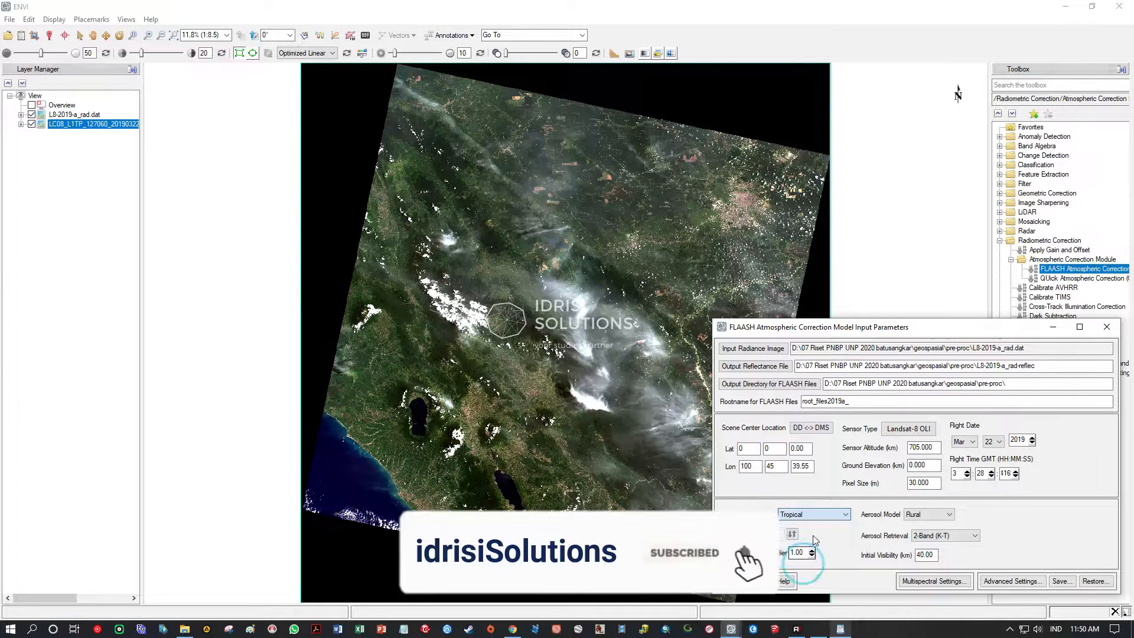
{"action": "left_click", "coordinate": [951, 514]}
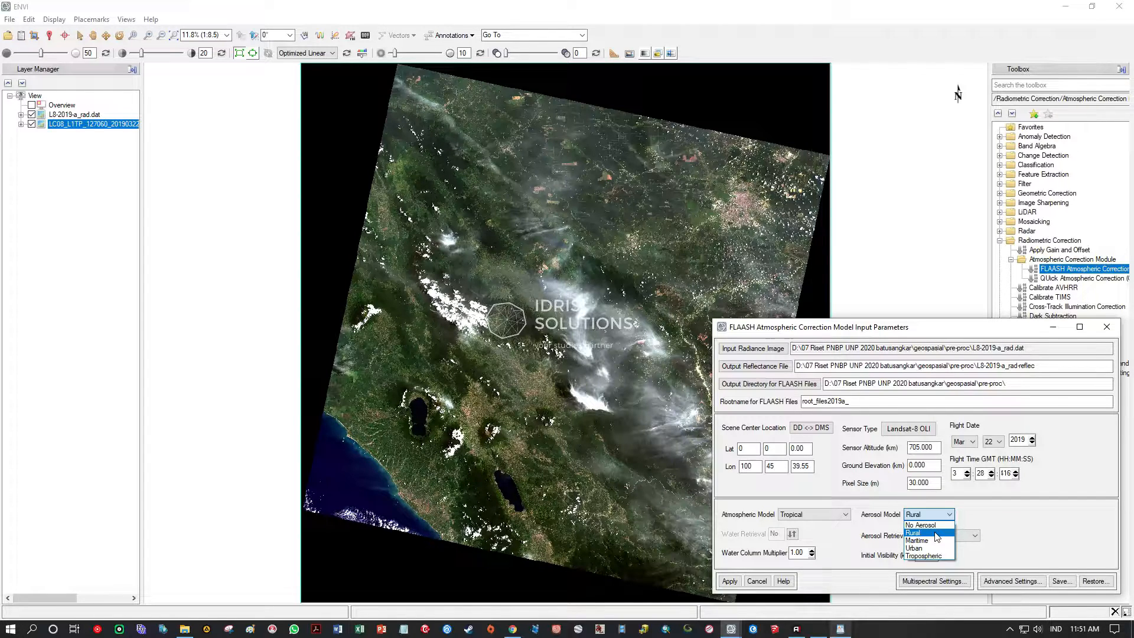
{"action": "left_click", "coordinate": [936, 533]}
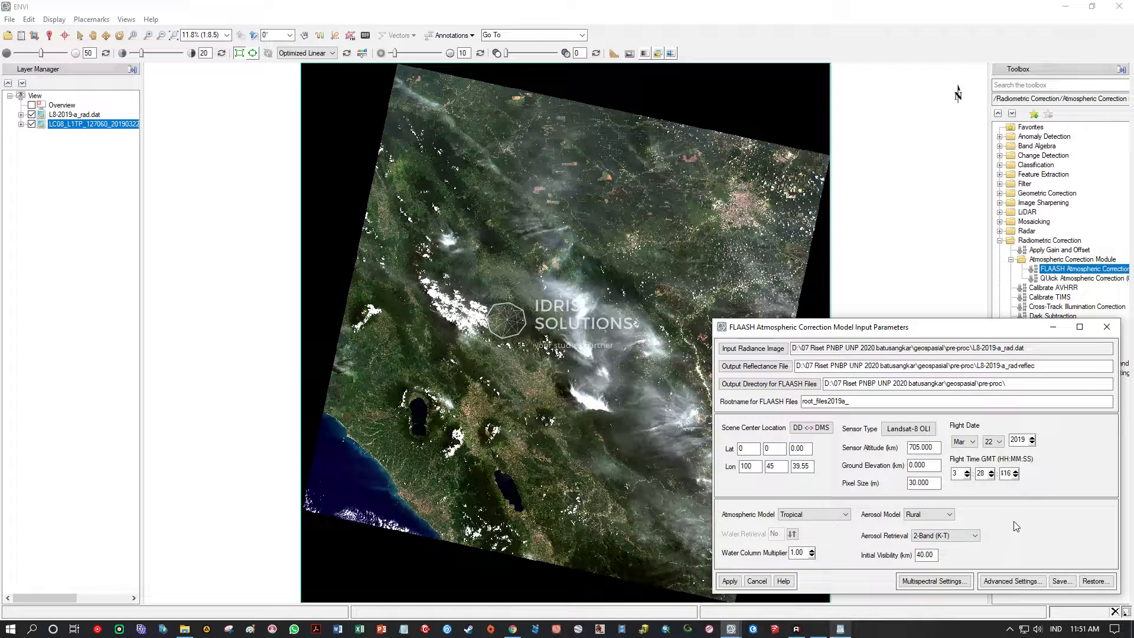
{"action": "left_click", "coordinate": [956, 537]}
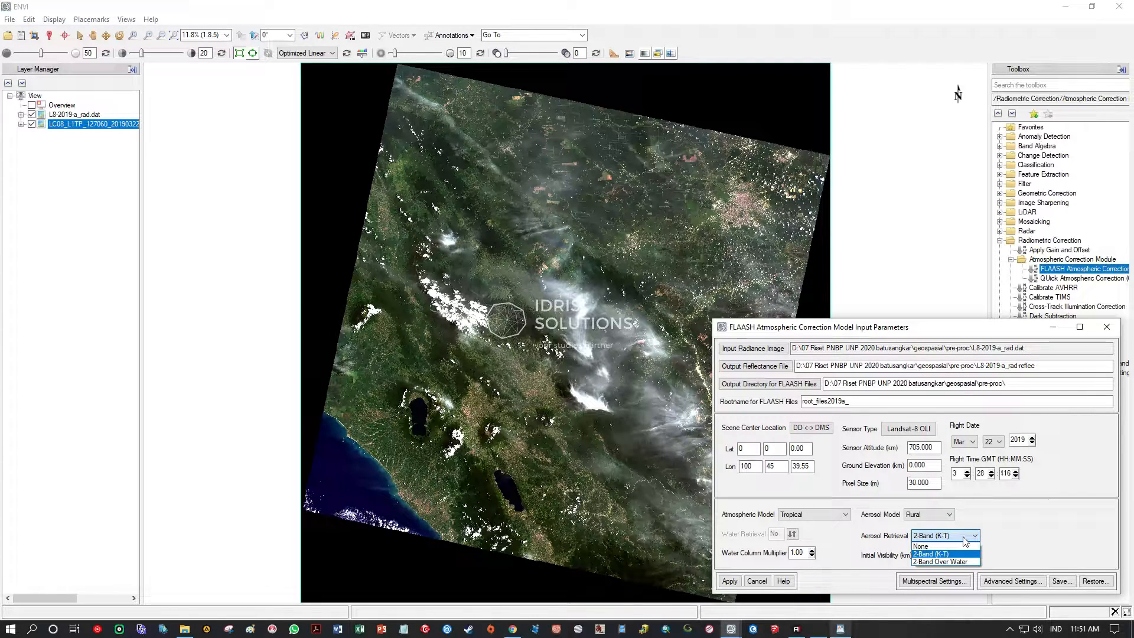
{"action": "left_click", "coordinate": [968, 556]}
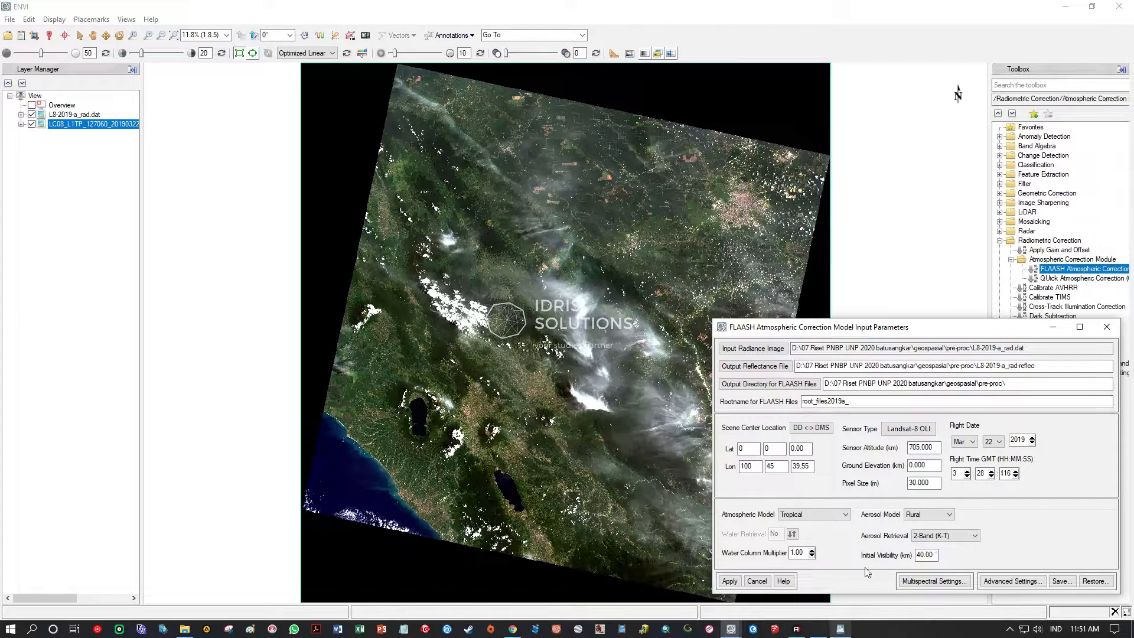
In the multispectral settings, assign the Kaufman-Tanre aerosol retrieval defaults for Over-Land Retrieval standard (660:2100 nm)
{"action": "left_click", "coordinate": [962, 582]}
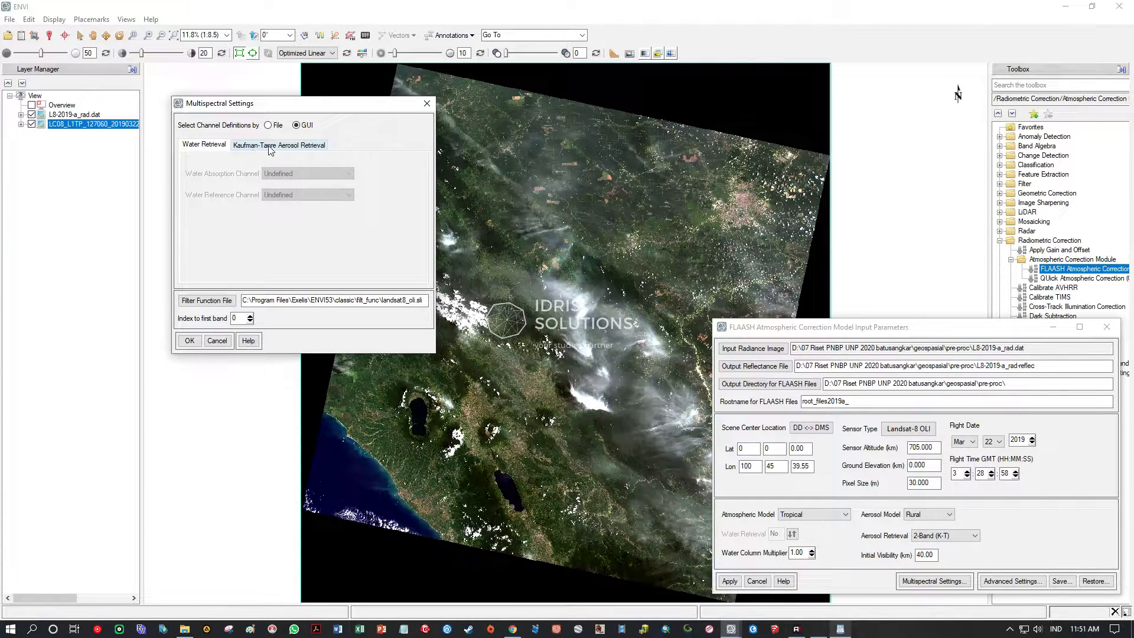
{"action": "left_click", "coordinate": [267, 147]}
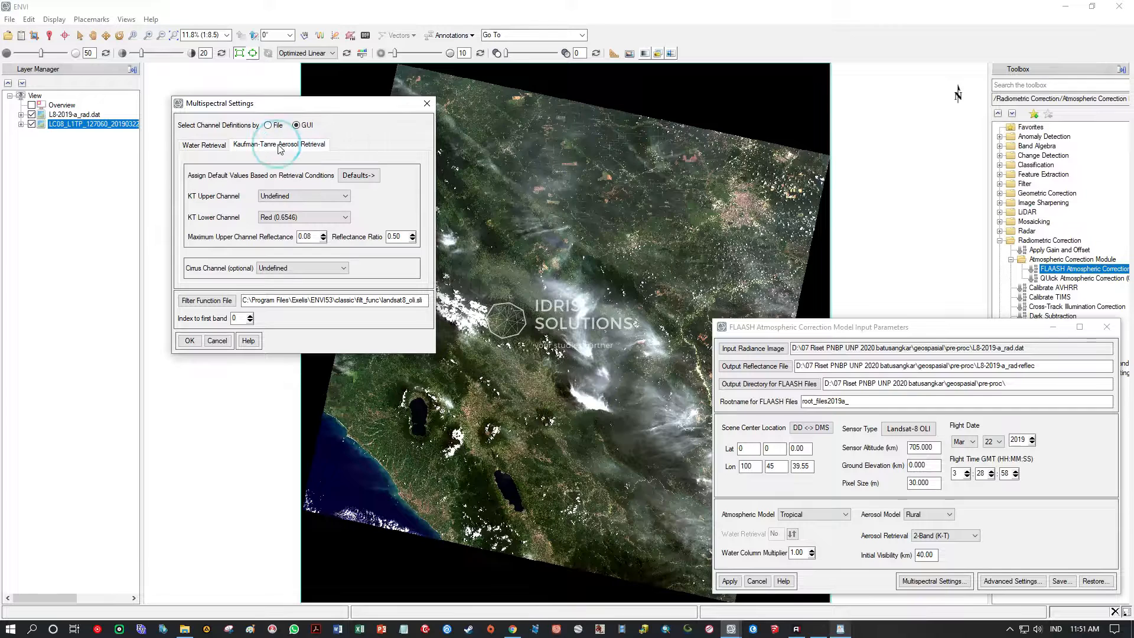
{"action": "left_click", "coordinate": [352, 176]}
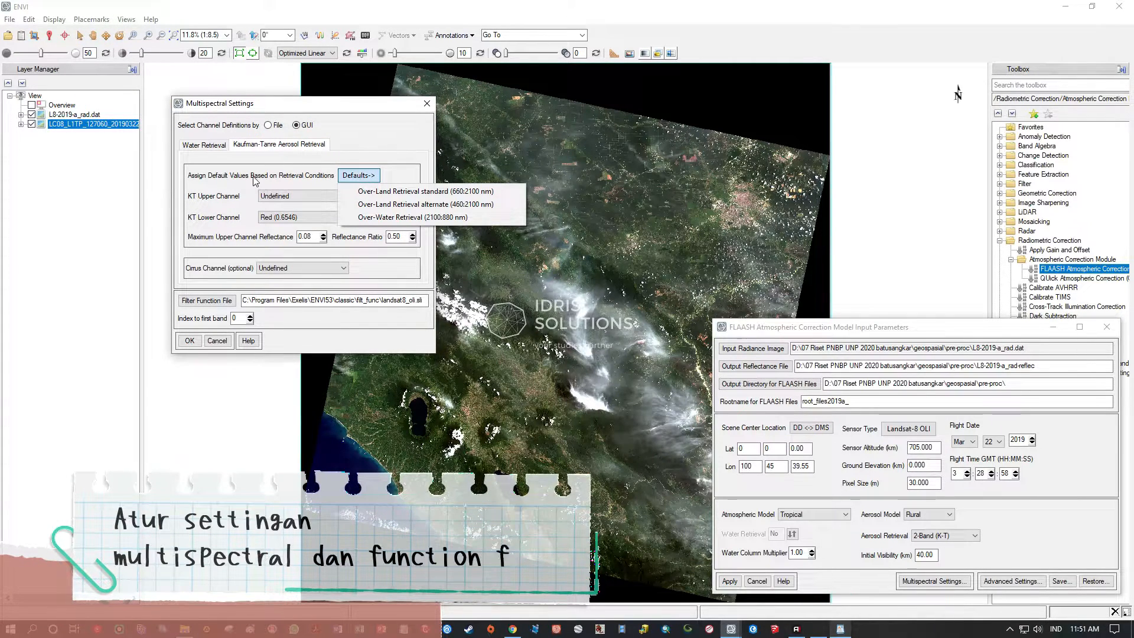
{"action": "left_click", "coordinate": [214, 178]}
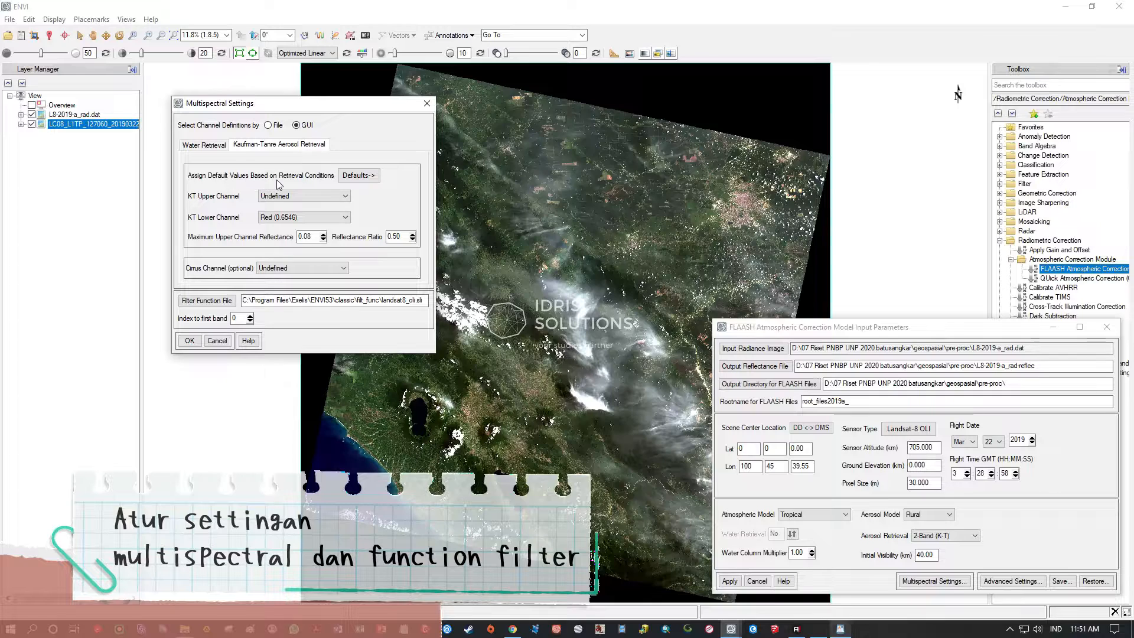
{"action": "left_click", "coordinate": [352, 176]}
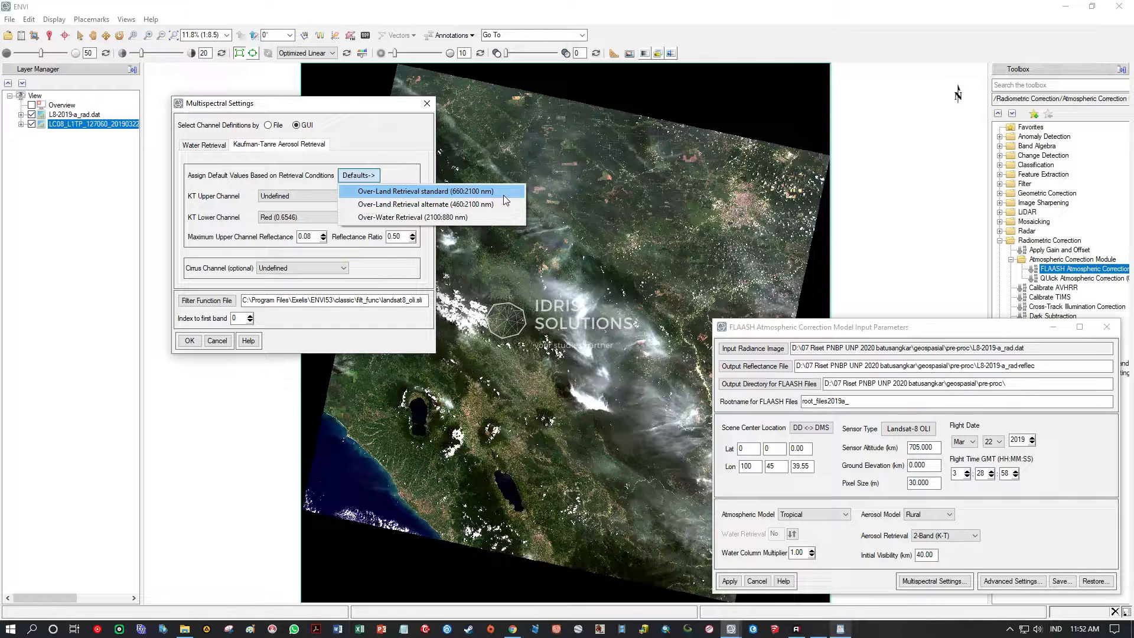
{"action": "left_click", "coordinate": [503, 193]}
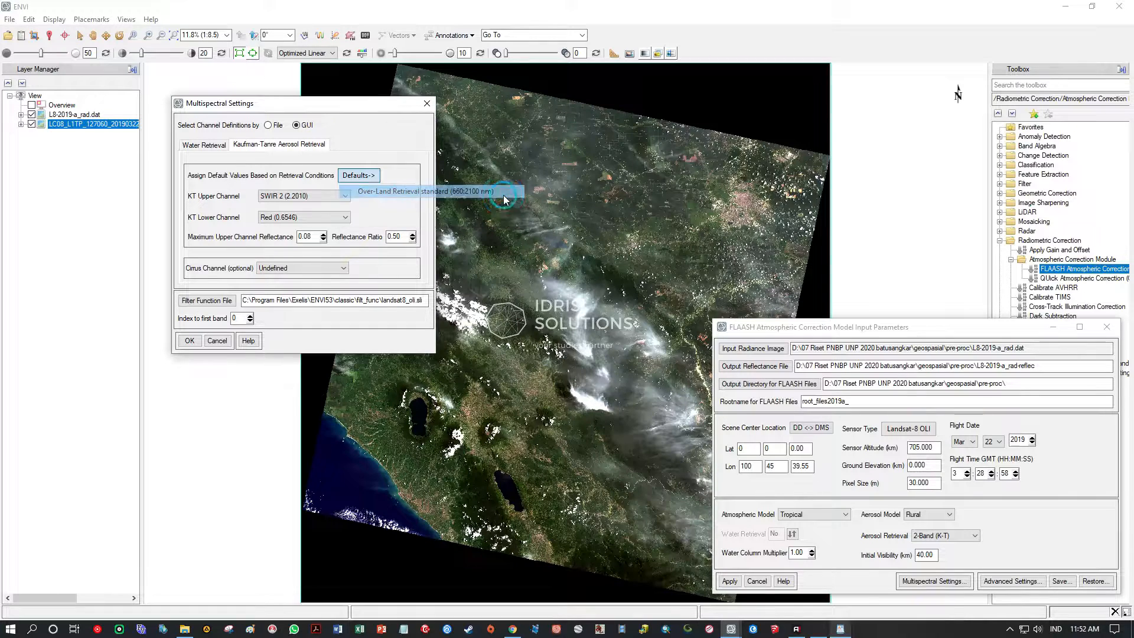
In the multispectral settings, start replacing the filter function file by opening the browser for a new file
{"action": "left_click", "coordinate": [207, 300]}
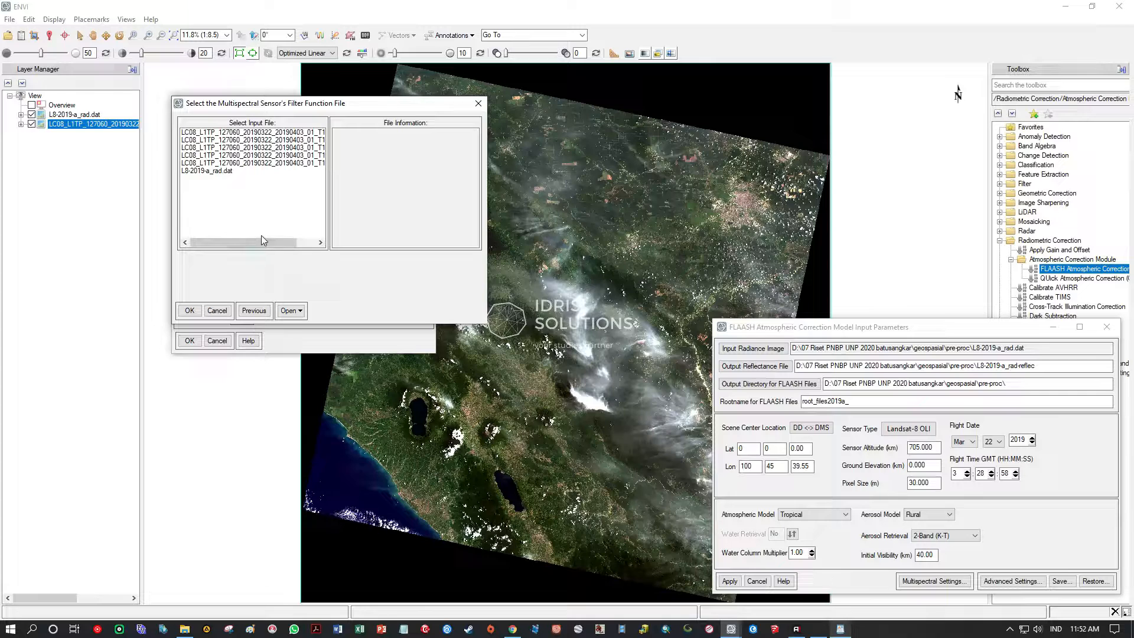
{"action": "left_click_drag", "start_coordinate": [322, 107], "coordinate": [590, 107]}
{"action": "left_click", "coordinate": [557, 310]}
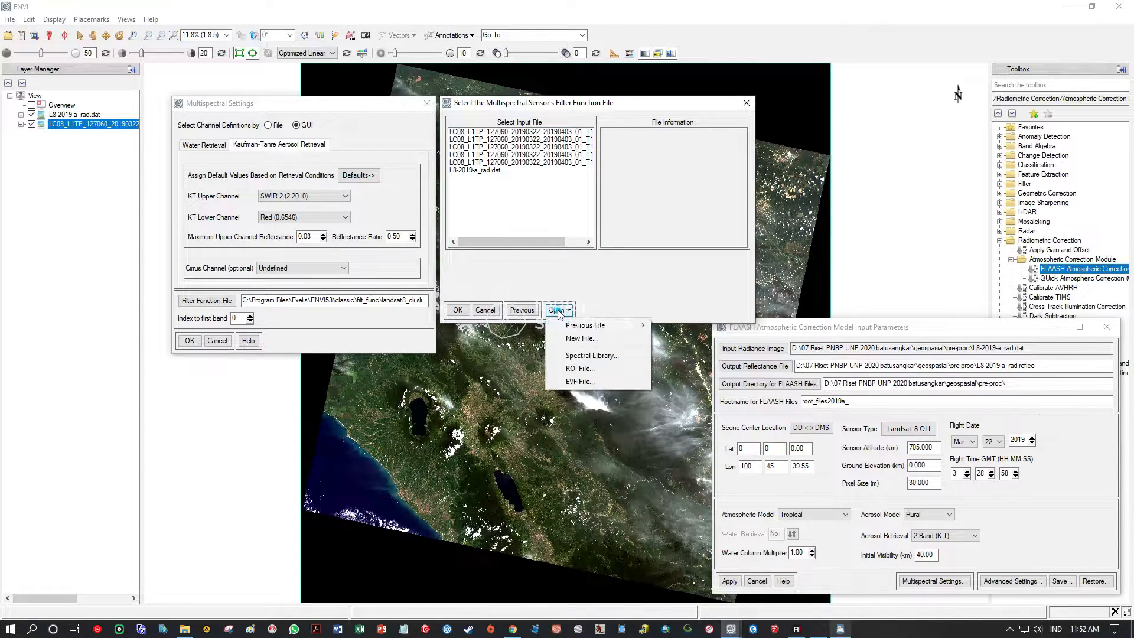
{"action": "mouse_move", "coordinate": [582, 331]}
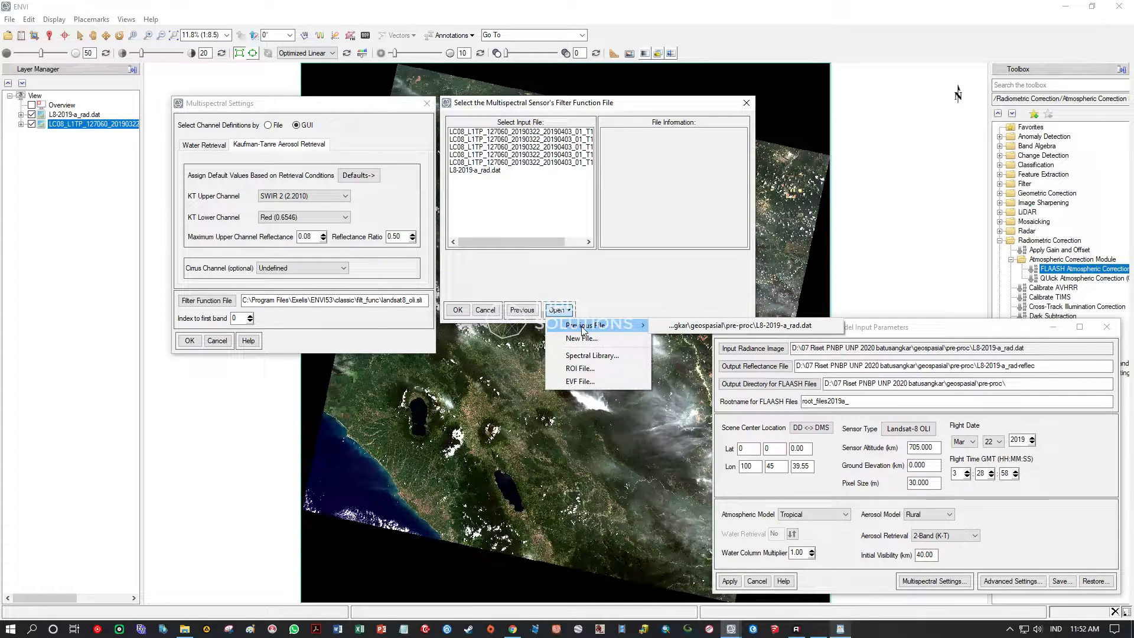
{"action": "left_click", "coordinate": [585, 338]}
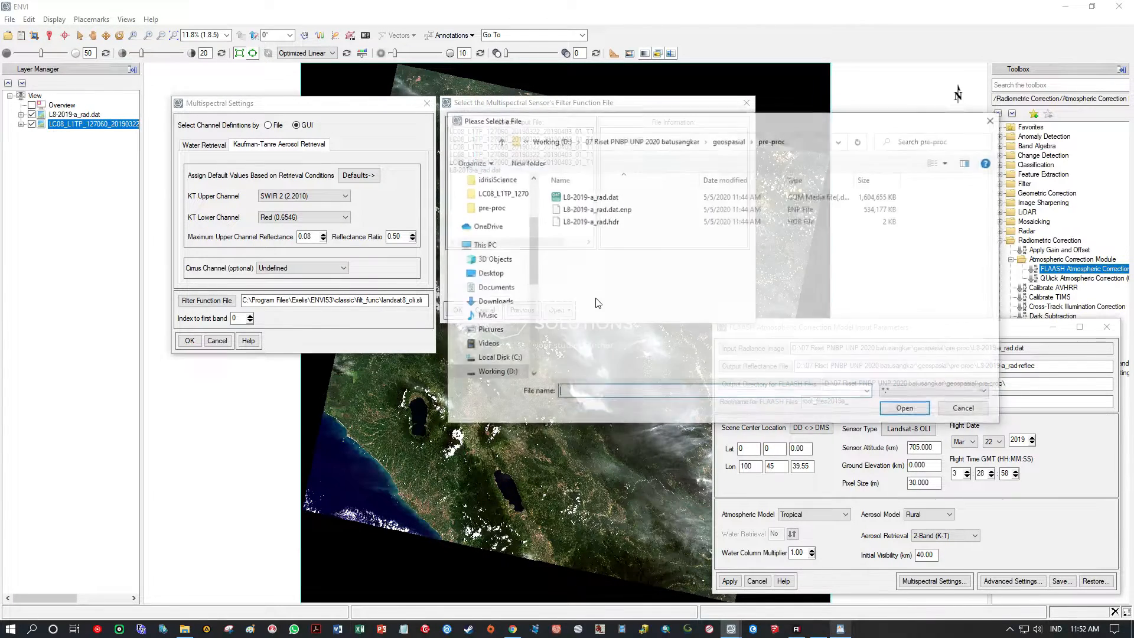
Browse to the folder C:\Program Files\Exelis\ENVI53\resource\filterfuncs and find the Landsat 8 filter functions
{"action": "left_click", "coordinate": [511, 359]}
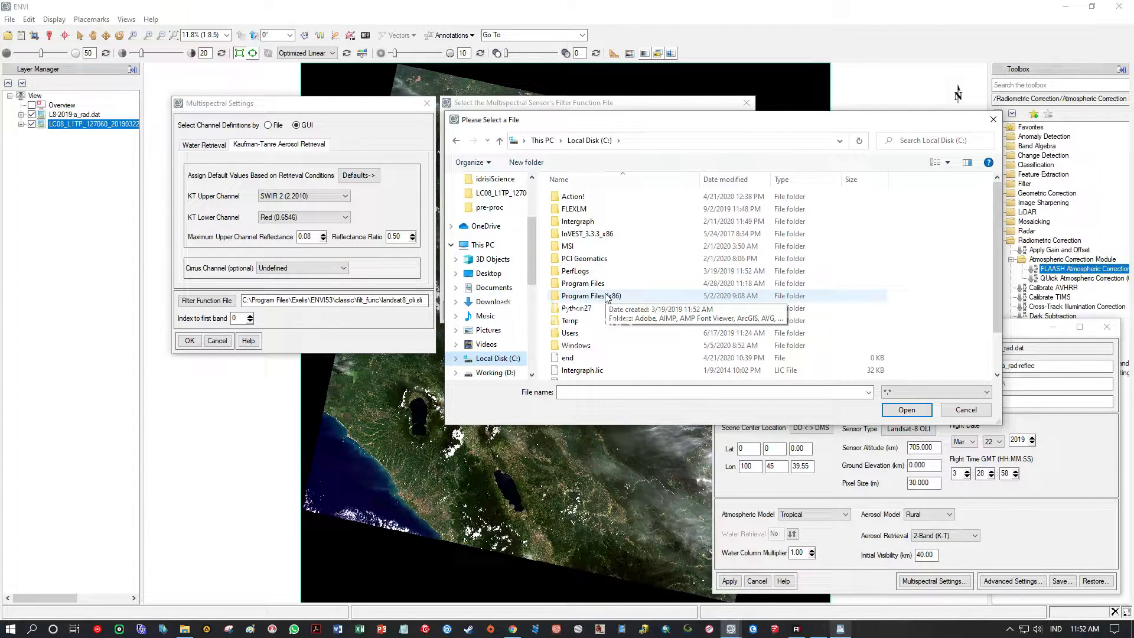
{"action": "double_click", "coordinate": [582, 284]}
{"action": "scroll", "coordinate": [600, 307], "scroll_direction": "down", "scroll_amount": 2}
{"action": "scroll", "coordinate": [600, 308], "scroll_direction": "up", "scroll_amount": 2}
{"action": "double_click", "coordinate": [605, 259]}
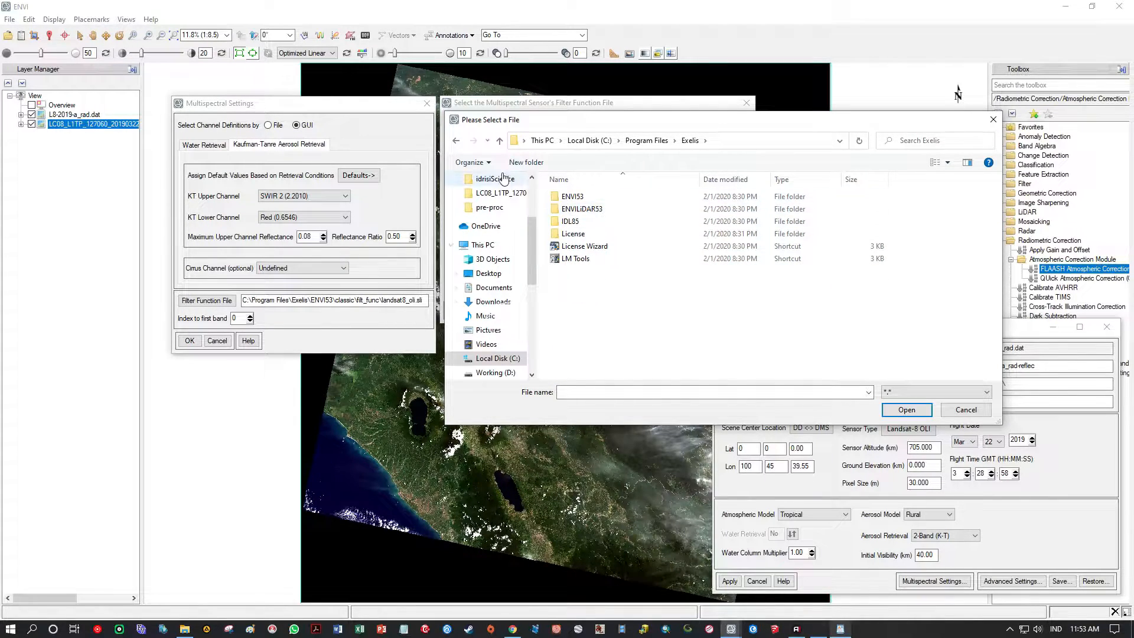
{"action": "double_click", "coordinate": [591, 195]}
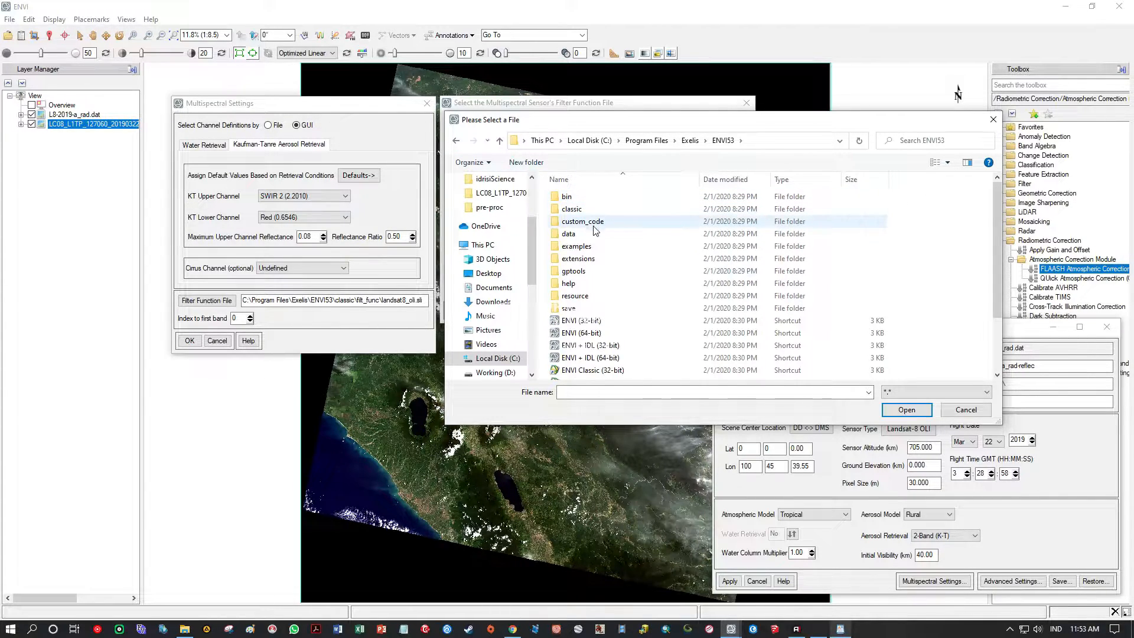
{"action": "left_click", "coordinate": [600, 298]}
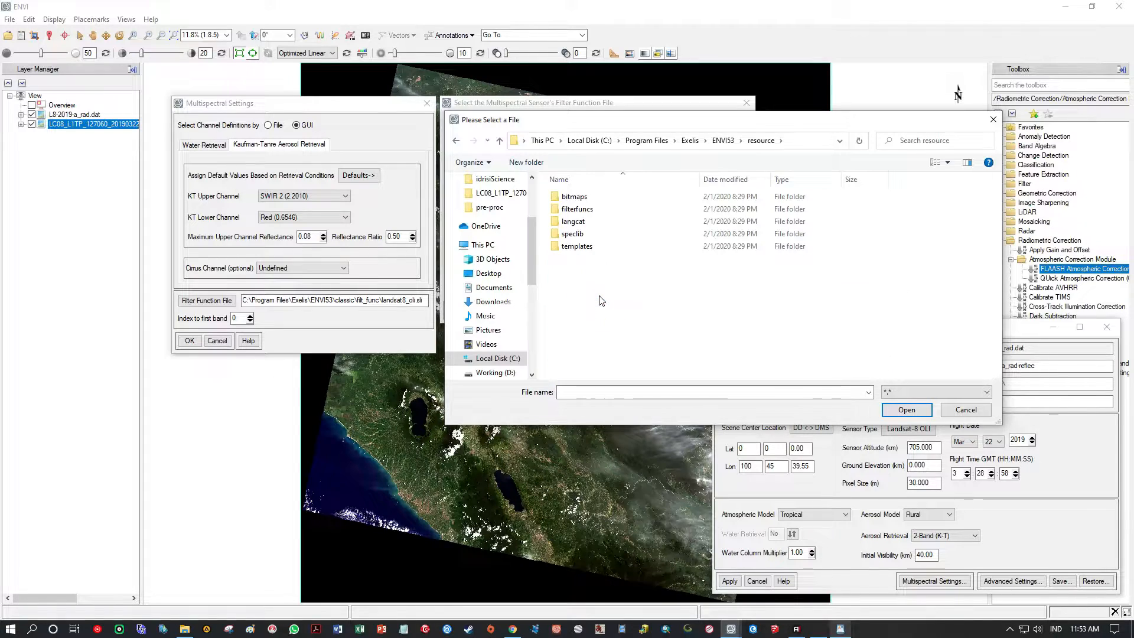
{"action": "double_click", "coordinate": [608, 210]}
{"action": "scroll", "coordinate": [627, 289], "scroll_direction": "down", "scroll_amount": 4}
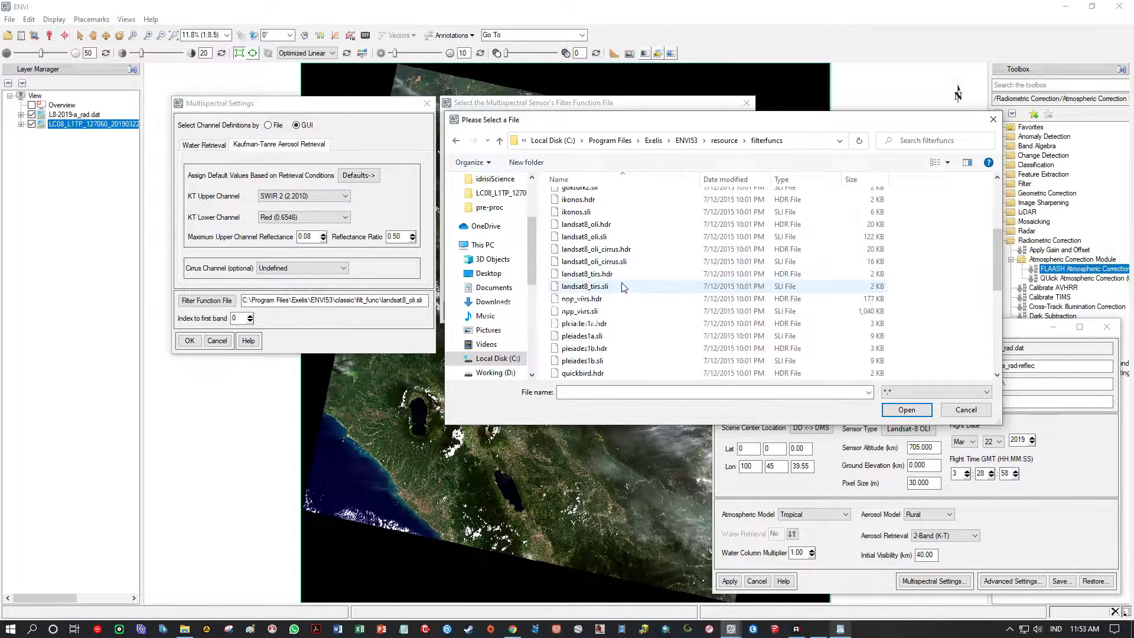
Load landsat8_oli.sli as the filter function file, then accept the multispectral settings and the default FLAASH advanced settings
{"action": "left_click", "coordinate": [619, 287]}
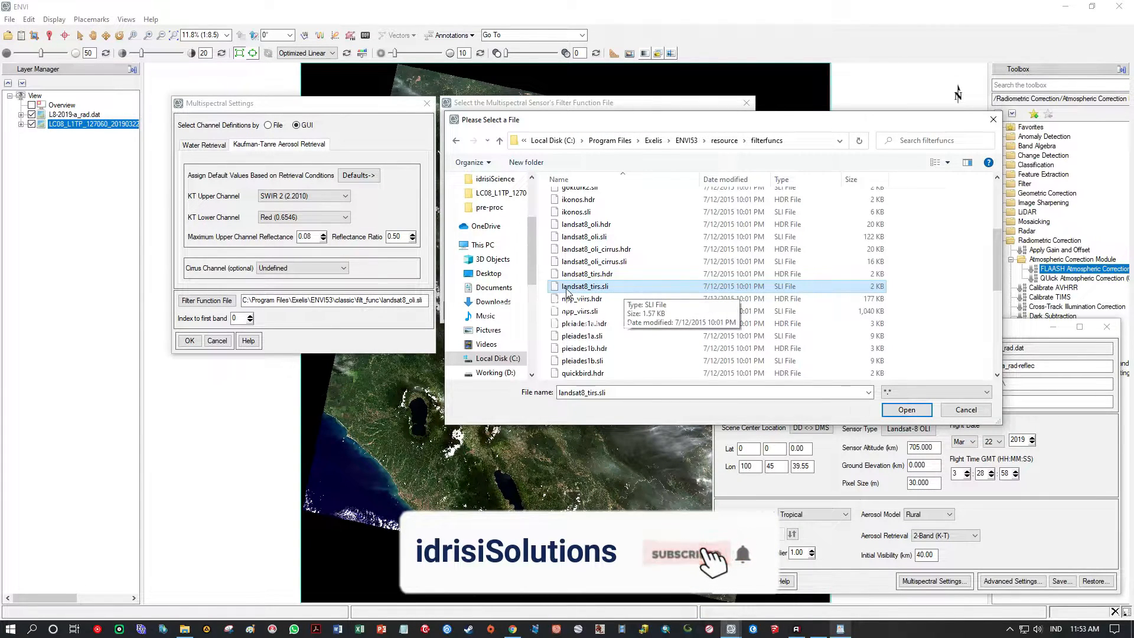
{"action": "left_click", "coordinate": [629, 236]}
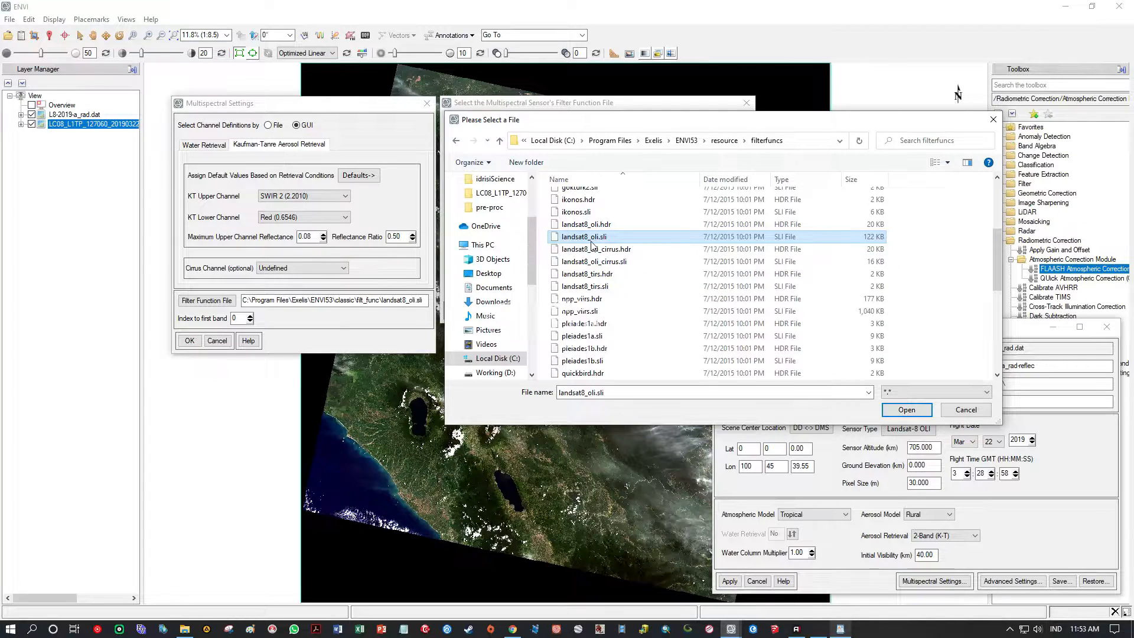
{"action": "left_click", "coordinate": [895, 407]}
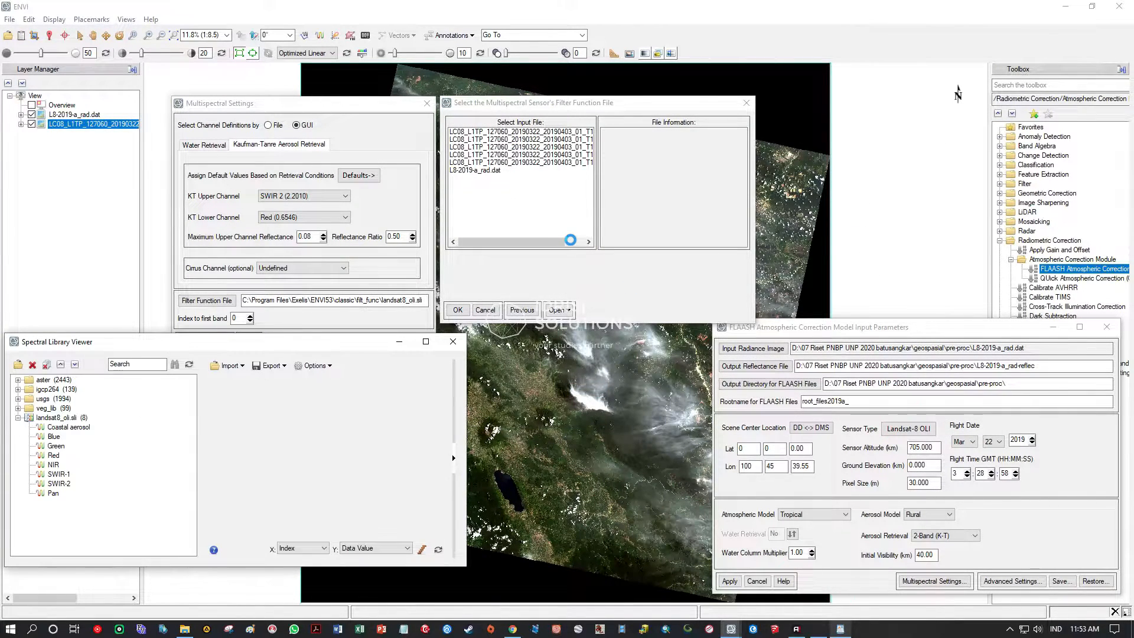
{"action": "left_click", "coordinate": [400, 344]}
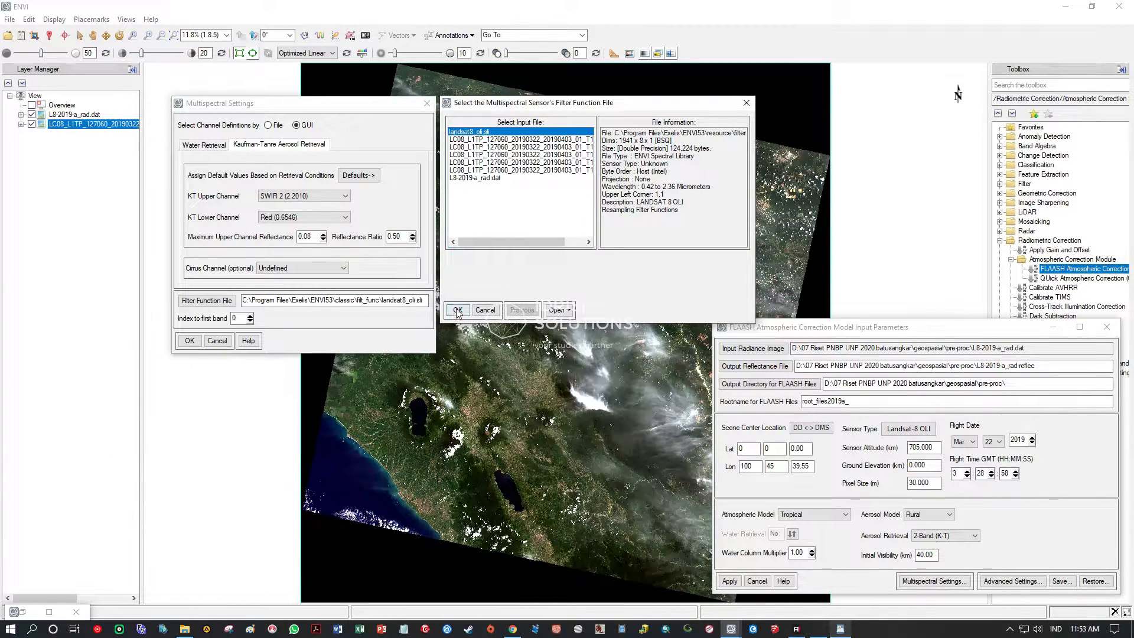
{"action": "left_click", "coordinate": [458, 310]}
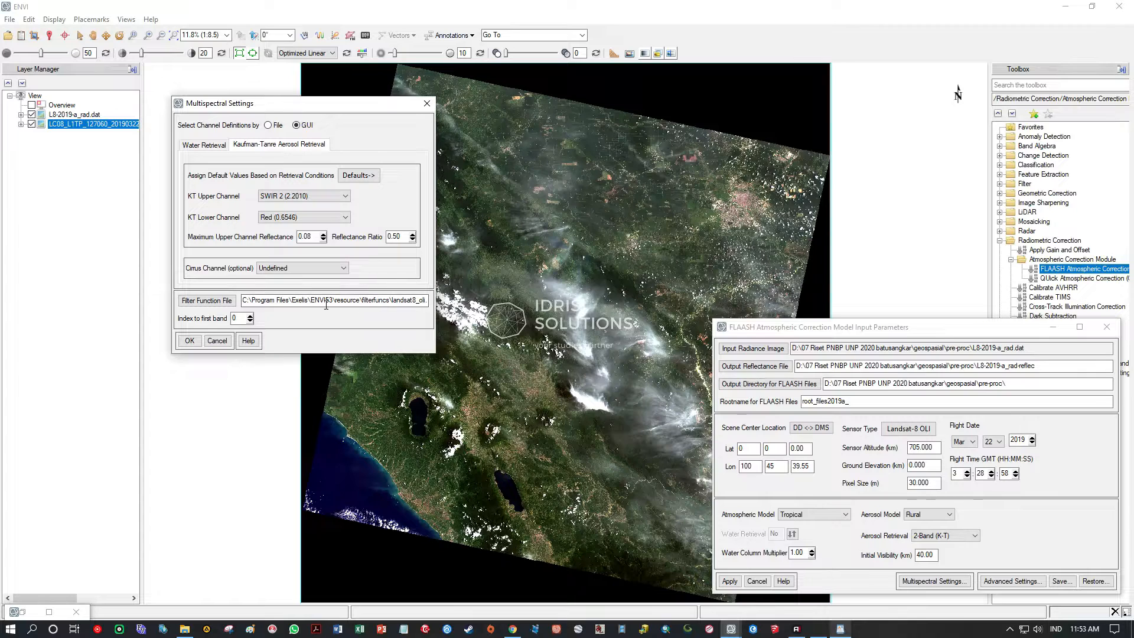
{"action": "left_click", "coordinate": [189, 341]}
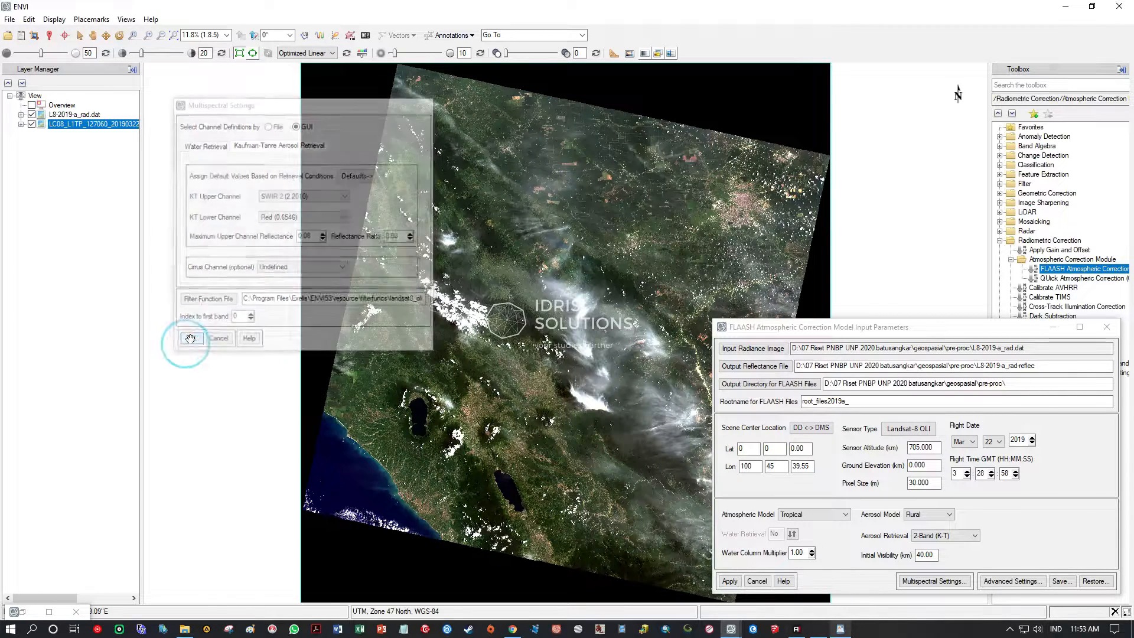
{"action": "left_click", "coordinate": [1012, 581]}
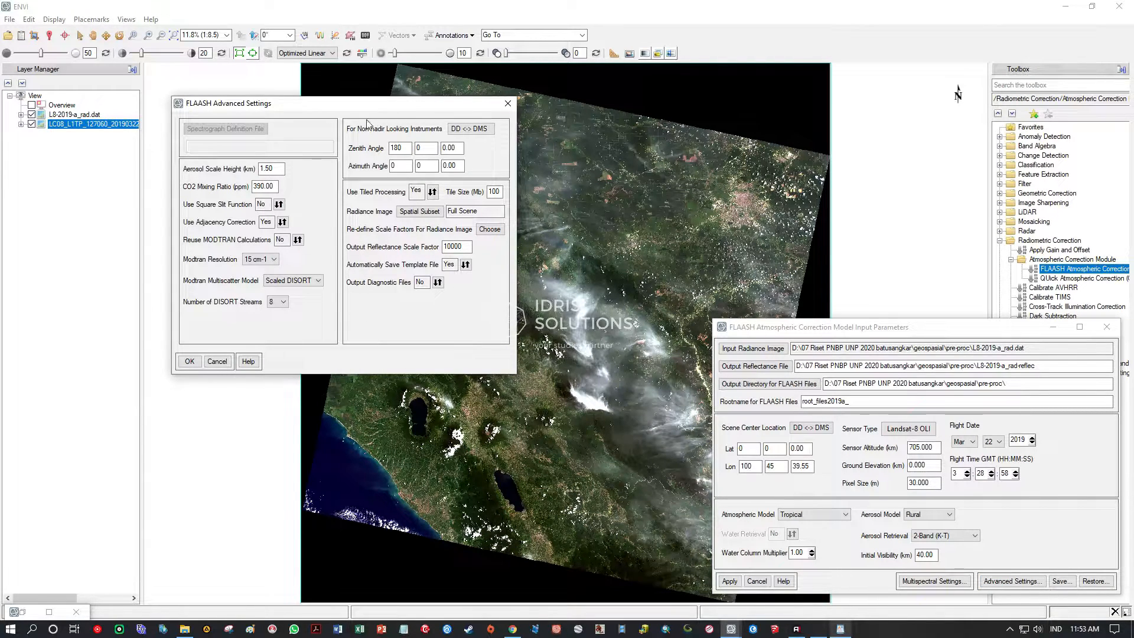
{"action": "left_click", "coordinate": [189, 362]}
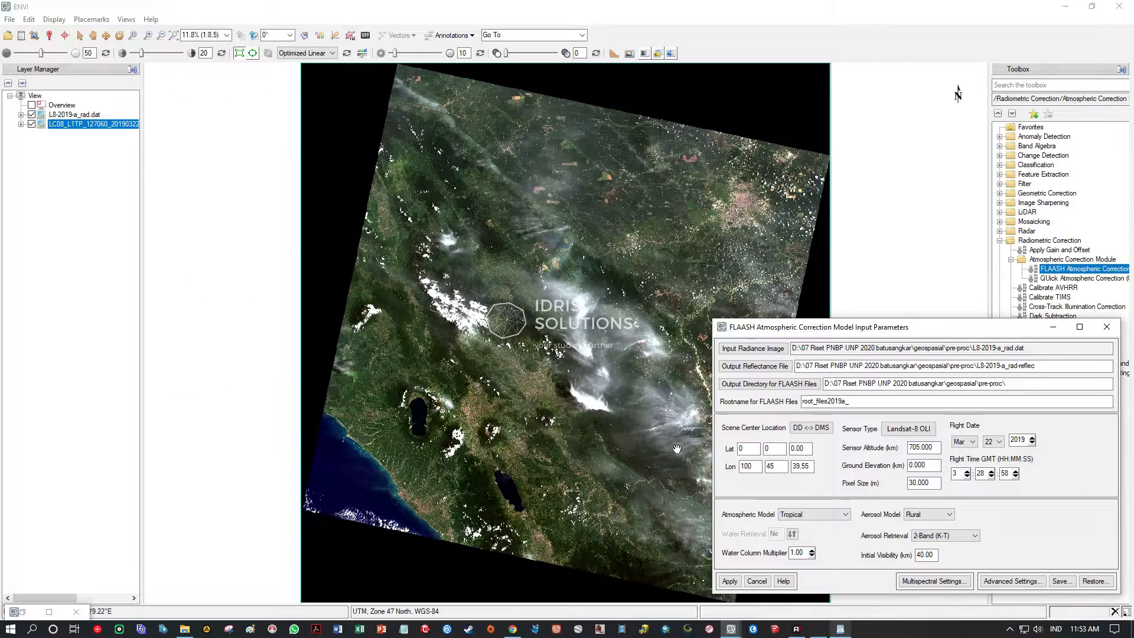
Save the FLAASH parameters as the template setting_FLAASH_L8_Oli in the pre-proc folder and run the atmospheric correction
{"action": "left_click", "coordinate": [1067, 582]}
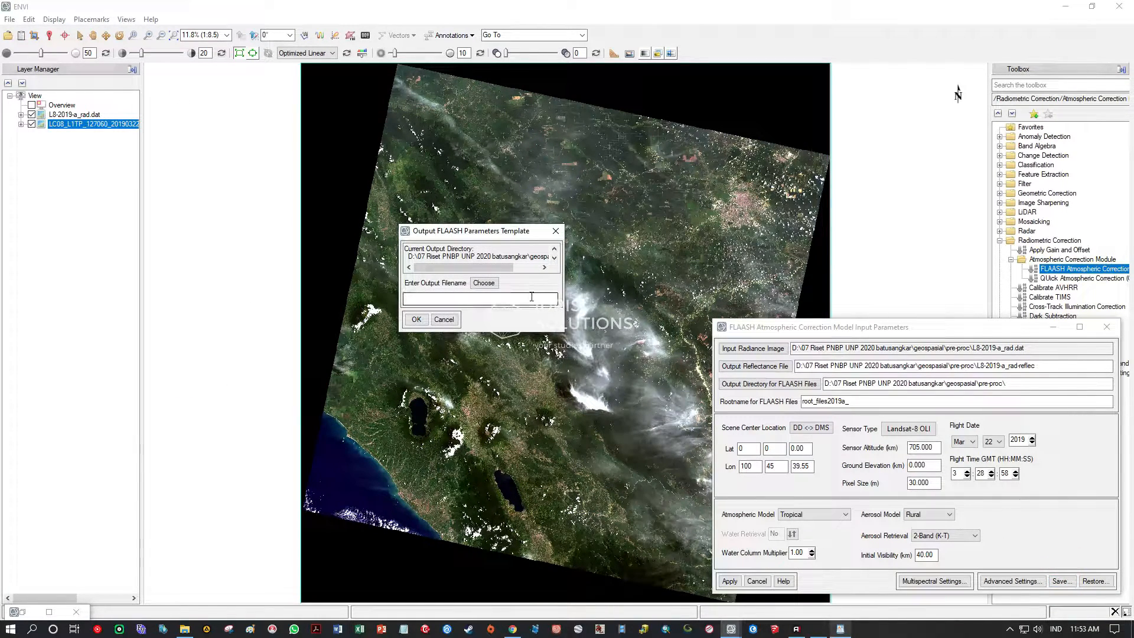
{"action": "left_click", "coordinate": [495, 282]}
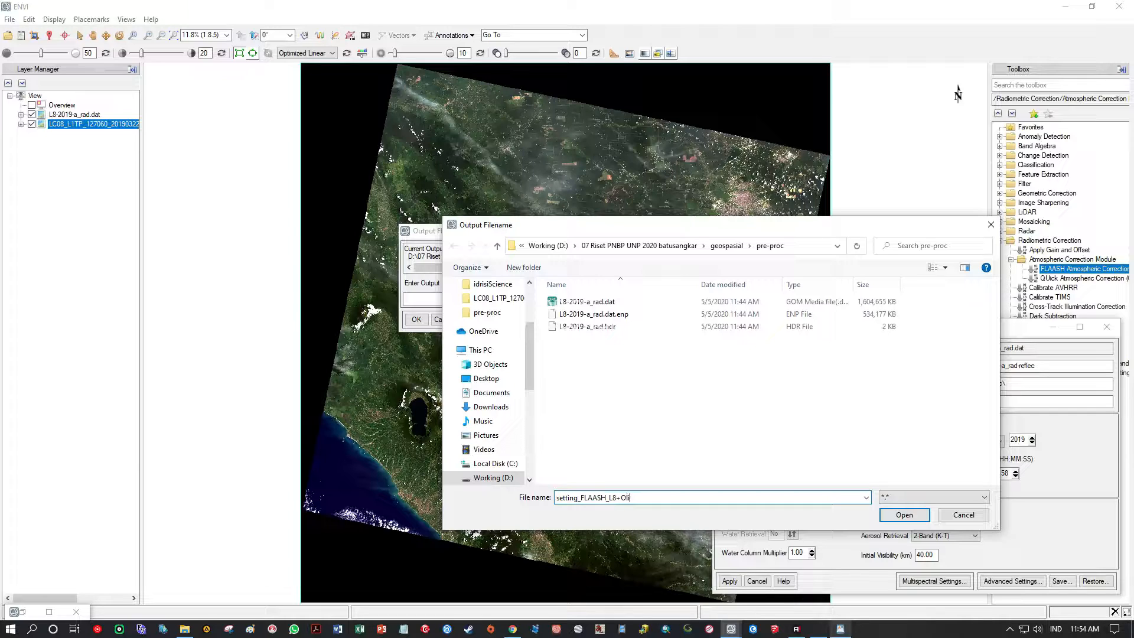
{"action": "double_click", "coordinate": [617, 497]}
{"action": "left_click", "coordinate": [904, 514]}
{"action": "left_click", "coordinate": [416, 319]}
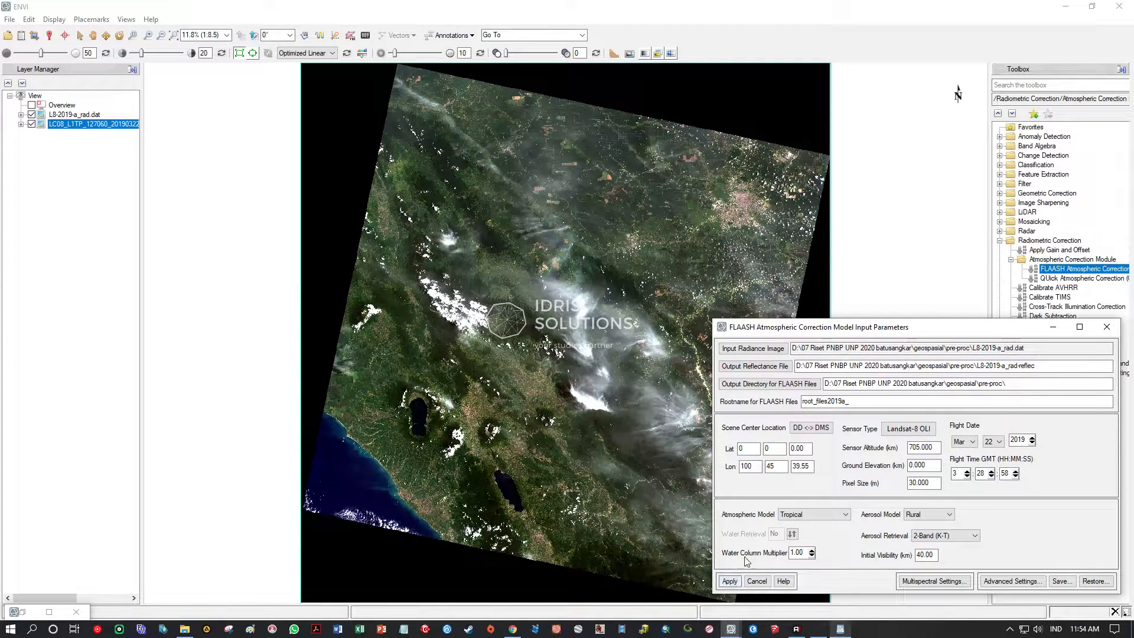
{"action": "left_click_drag", "start_coordinate": [910, 333], "coordinate": [767, 174]}
{"action": "left_click", "coordinate": [586, 421]}
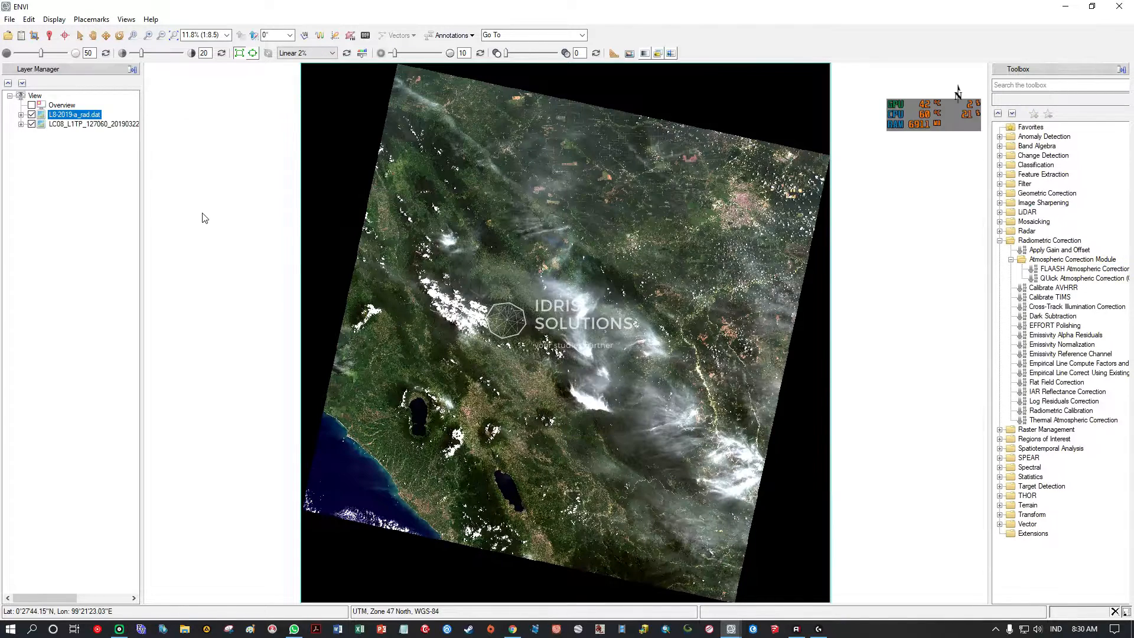
Switch to File Explorer and open the folder D:\07 Riset PNBP UNP 2020 batusangkar\geospasial\pre-proc
{"action": "left_click", "coordinate": [182, 626]}
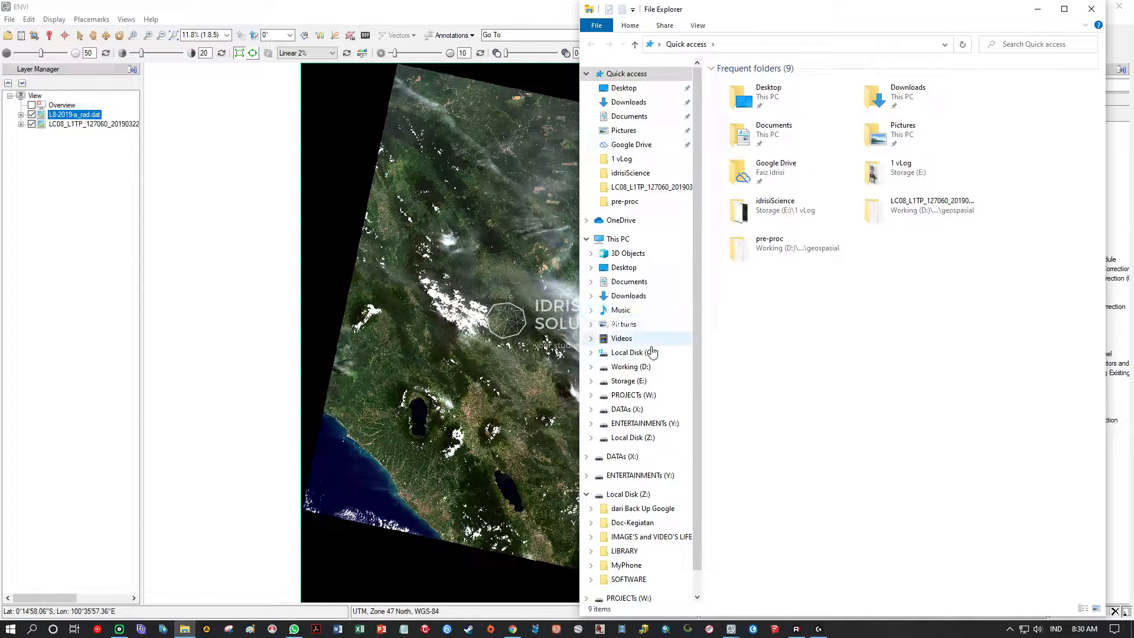
{"action": "left_click", "coordinate": [646, 370]}
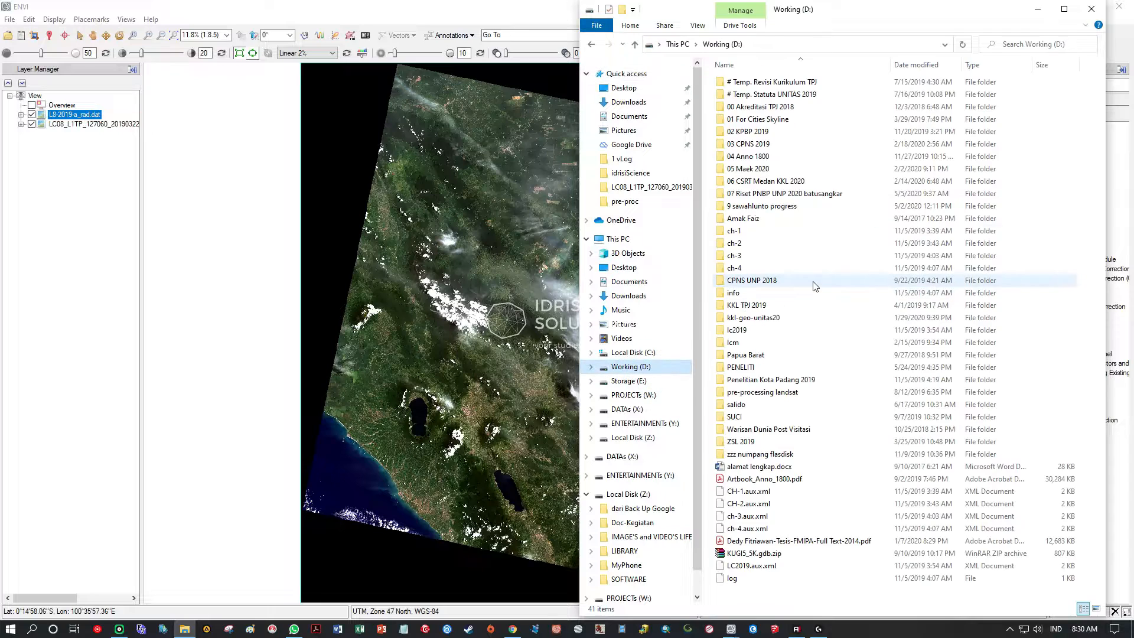
{"action": "double_click", "coordinate": [780, 195]}
{"action": "double_click", "coordinate": [749, 83]}
{"action": "double_click", "coordinate": [750, 95]}
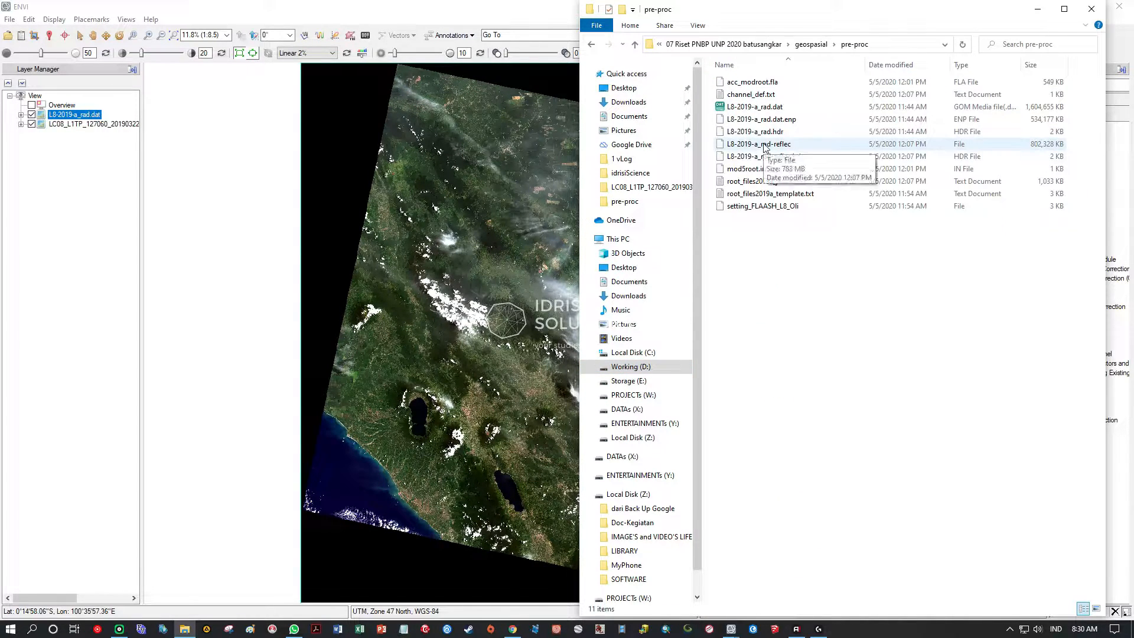
Add the corrected image L8-2019-a_rad-reflec to the ENVI layers and put File Explorer out of the way
{"action": "left_click", "coordinate": [764, 147]}
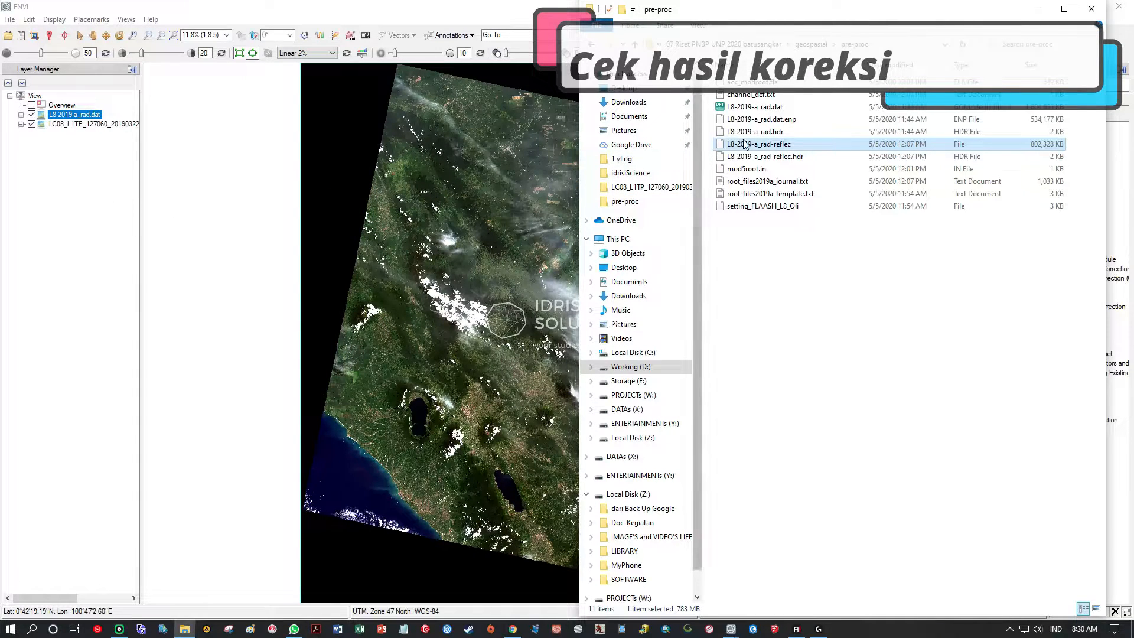
{"action": "left_click_drag", "start_coordinate": [104, 162], "coordinate": [197, 165]}
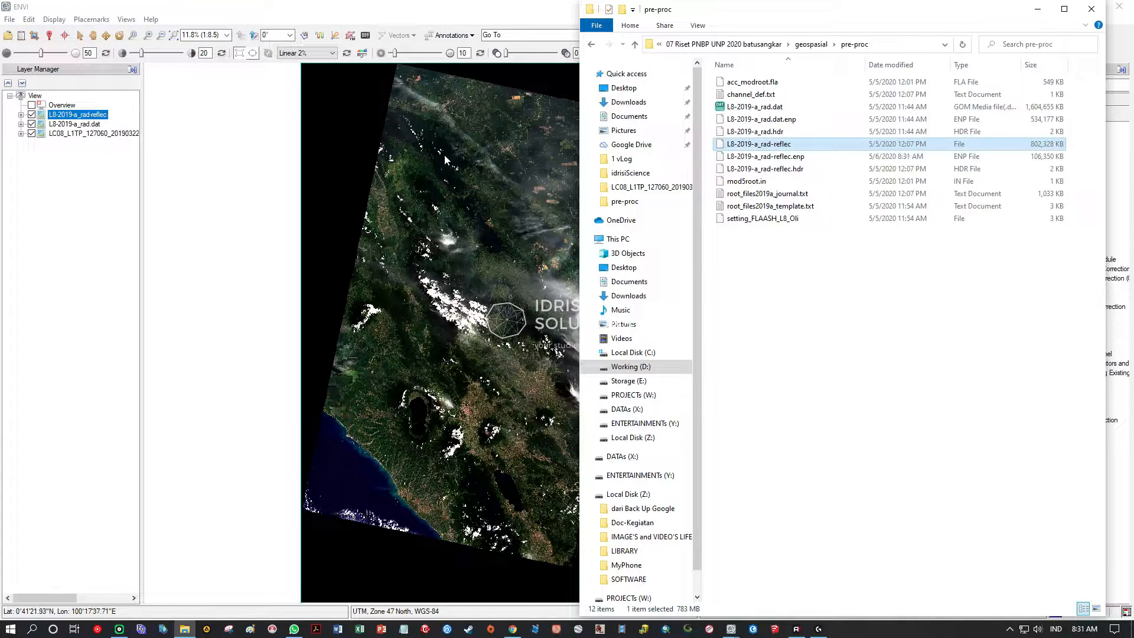
{"action": "left_click", "coordinate": [1037, 9]}
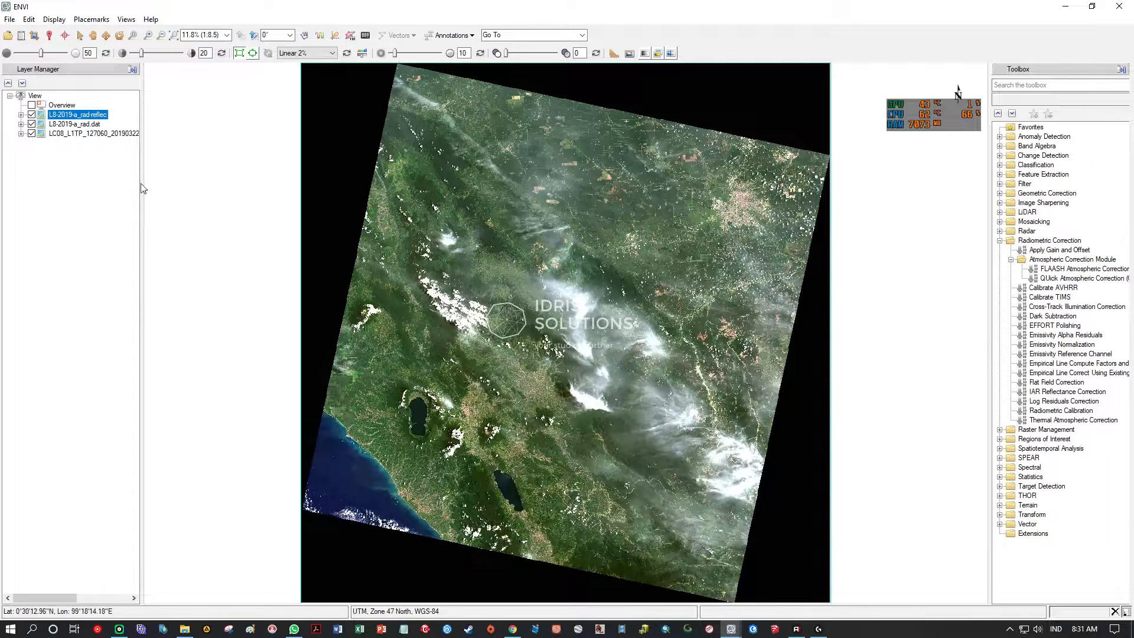
Compare the full scene before and after correction by toggling the visibility of the L8-2019-a_rad-reflec and L8-2019-a_rad.dat layers
{"action": "left_click", "coordinate": [31, 115]}
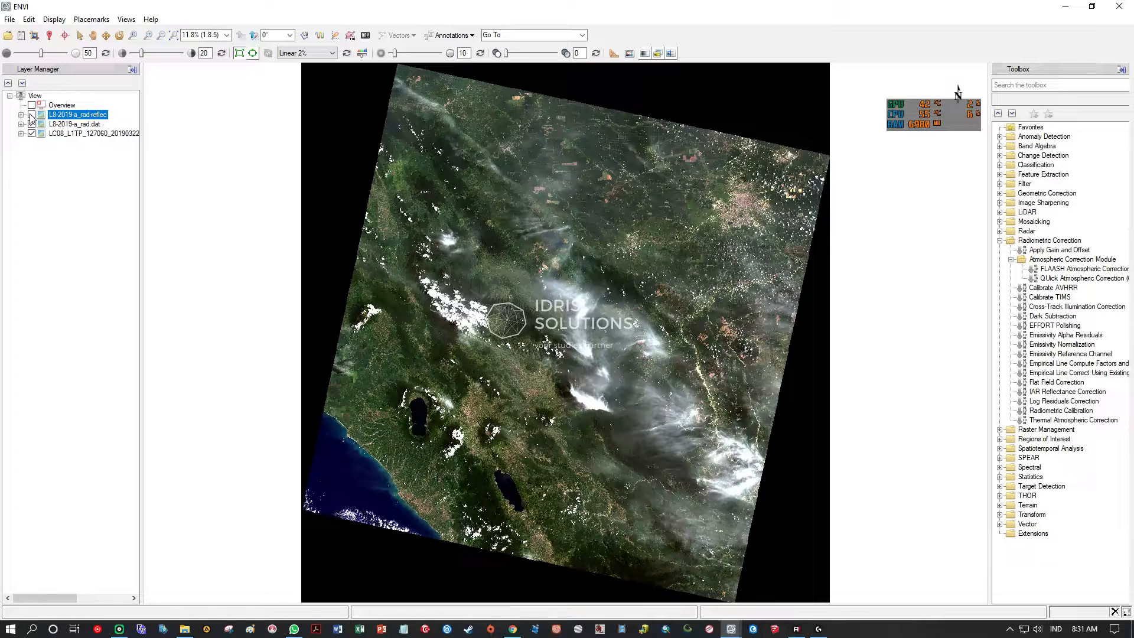
{"action": "left_click", "coordinate": [31, 115]}
{"action": "left_click", "coordinate": [31, 114]}
{"action": "left_click", "coordinate": [32, 124]}
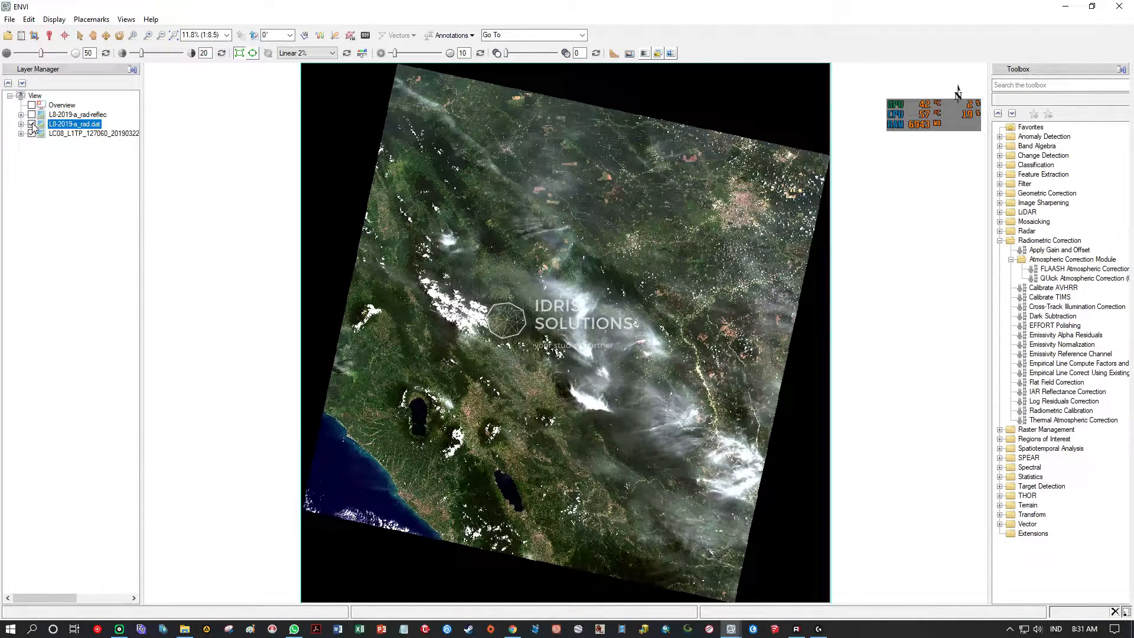
{"action": "left_click", "coordinate": [31, 124]}
{"action": "left_click", "coordinate": [32, 124]}
{"action": "left_click", "coordinate": [32, 124]}
{"action": "left_click", "coordinate": [32, 115]}
{"action": "left_click", "coordinate": [32, 115]}
{"action": "left_click", "coordinate": [32, 125]}
{"action": "left_click", "coordinate": [32, 125]}
{"action": "left_click", "coordinate": [33, 116]}
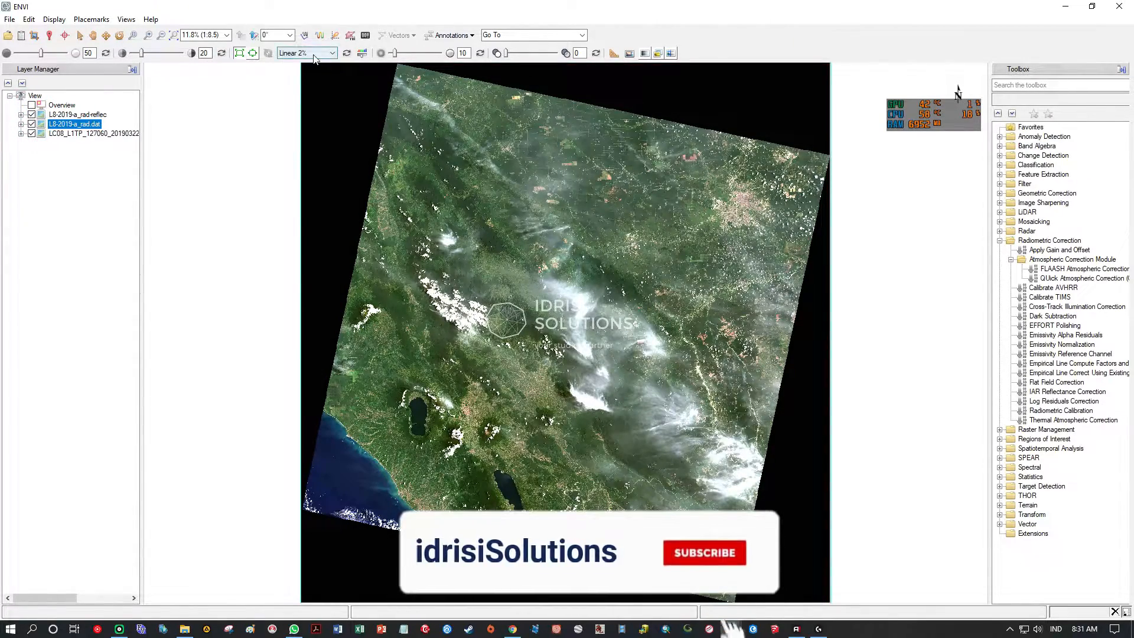
Examine the cloud-capped mountains between the two lakes, comparing the reflectance, radiance and original layers
{"action": "left_click", "coordinate": [132, 35]}
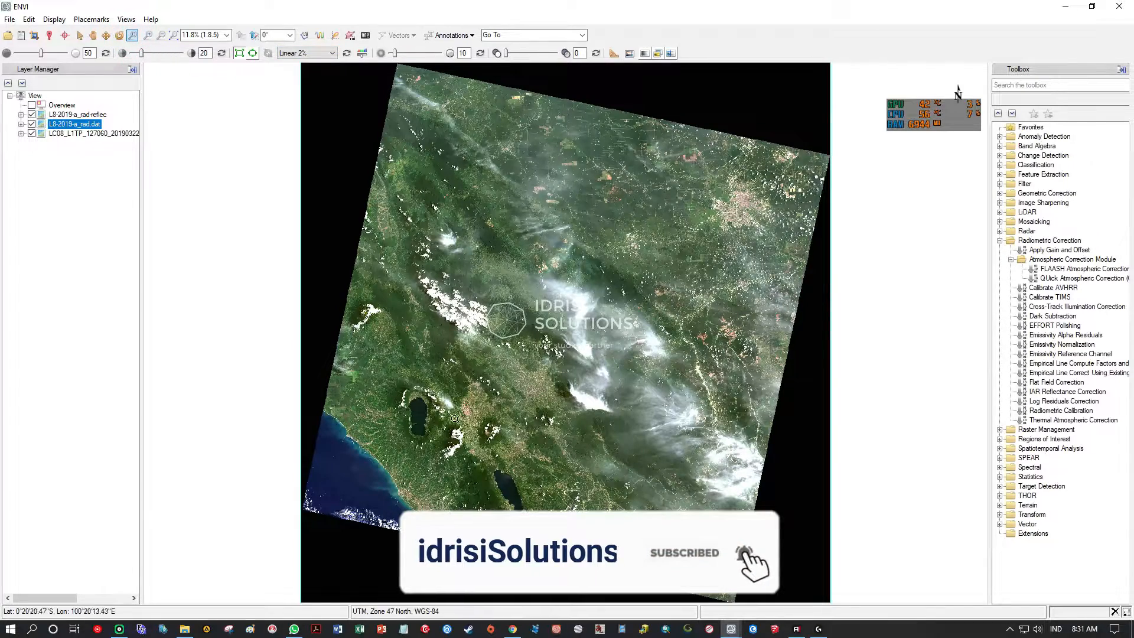
{"action": "left_click_drag", "start_coordinate": [419, 399], "coordinate": [537, 469]}
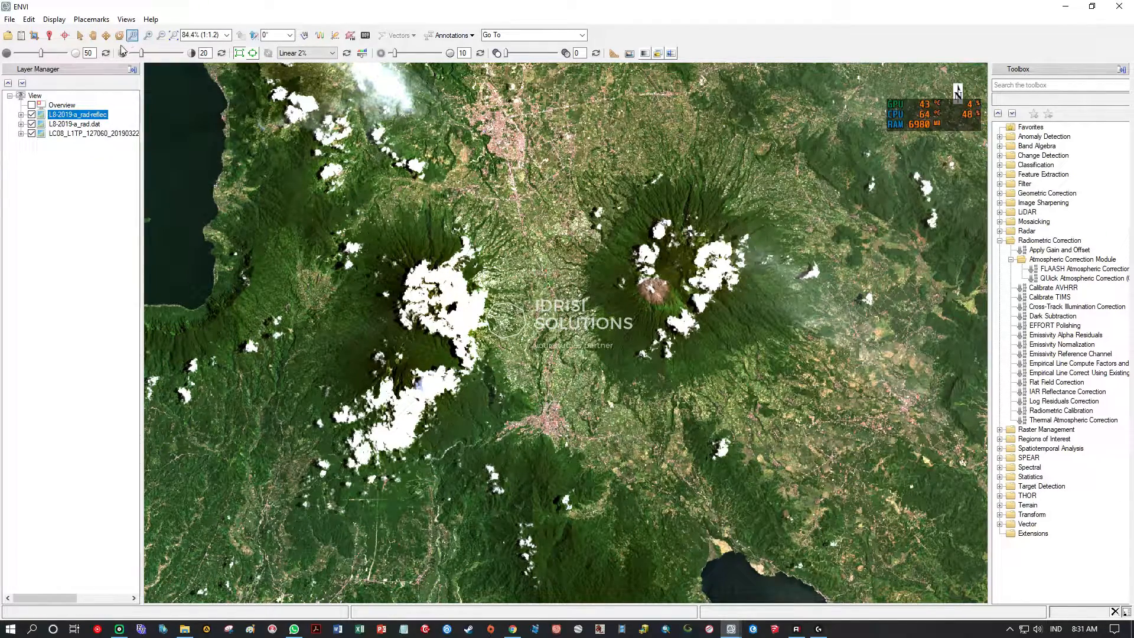
{"action": "left_click", "coordinate": [32, 116]}
{"action": "left_click", "coordinate": [31, 115]}
{"action": "left_click", "coordinate": [32, 116]}
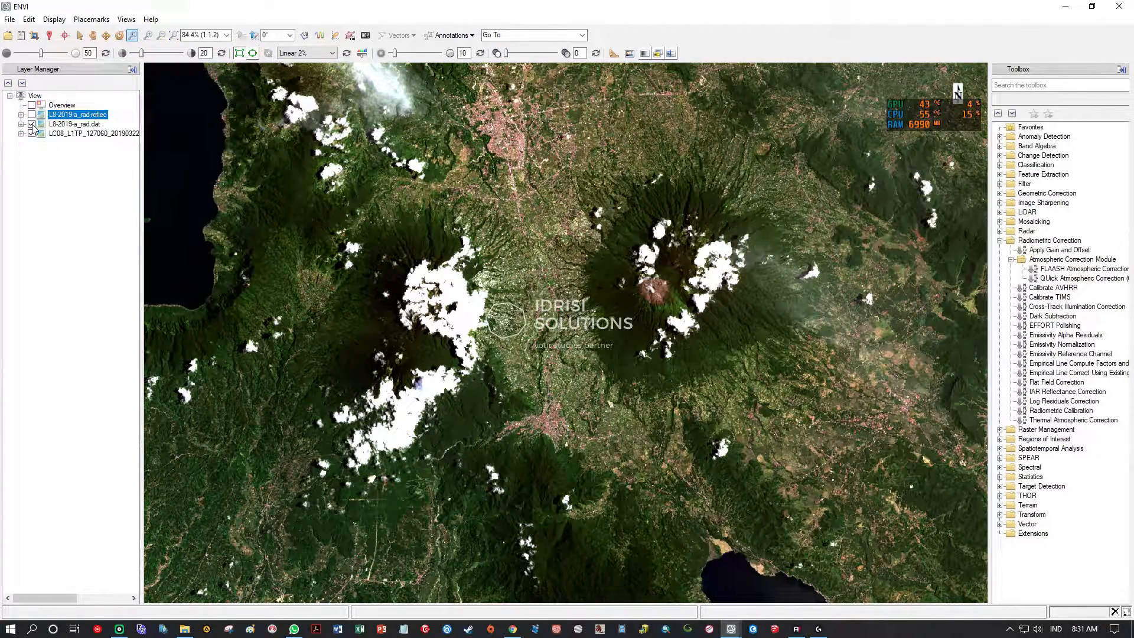
{"action": "left_click", "coordinate": [32, 124]}
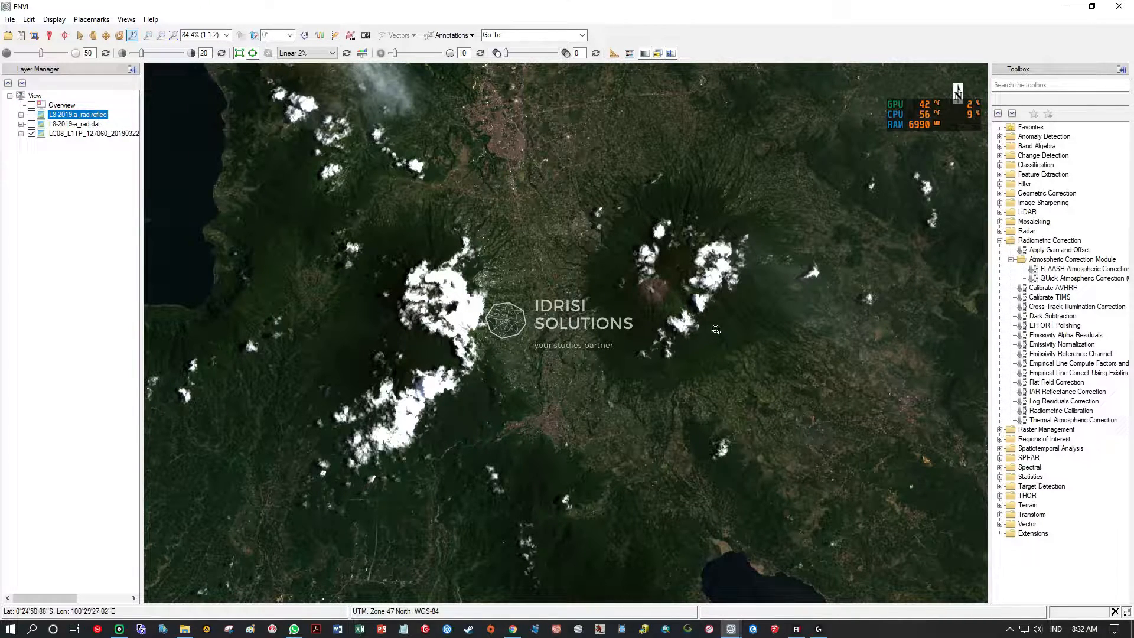
Examine the land north of the southeastern lake at close range, toggling the radiance and reflectance layers over the original image
{"action": "left_click_drag", "start_coordinate": [704, 370], "coordinate": [931, 581]}
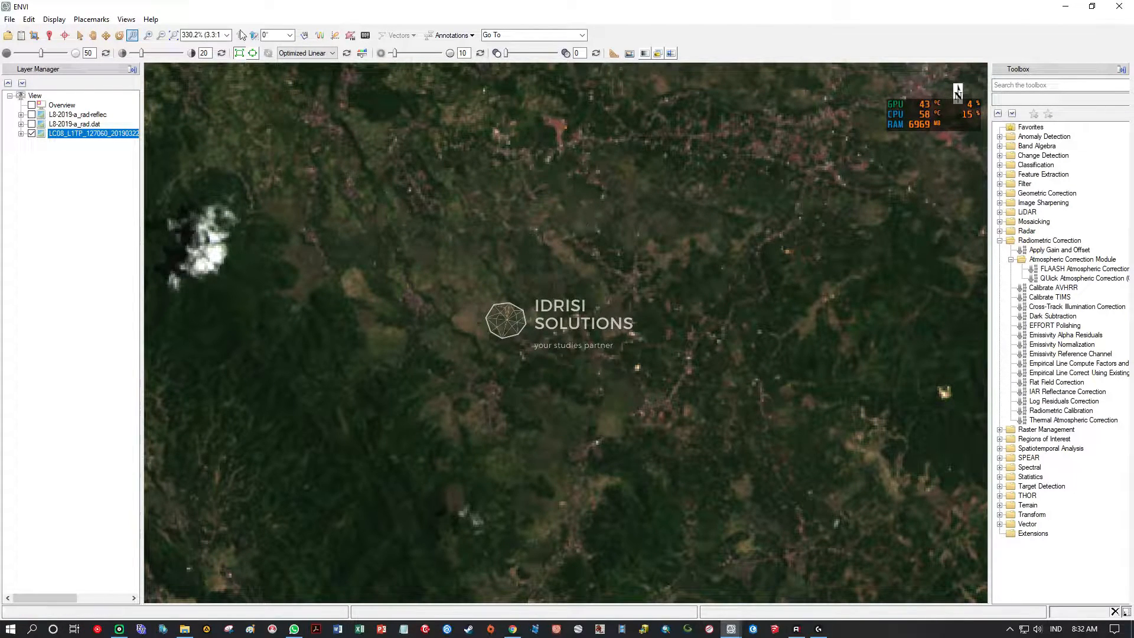
{"action": "left_click", "coordinate": [94, 37]}
{"action": "left_click_drag", "start_coordinate": [345, 177], "coordinate": [471, 127]}
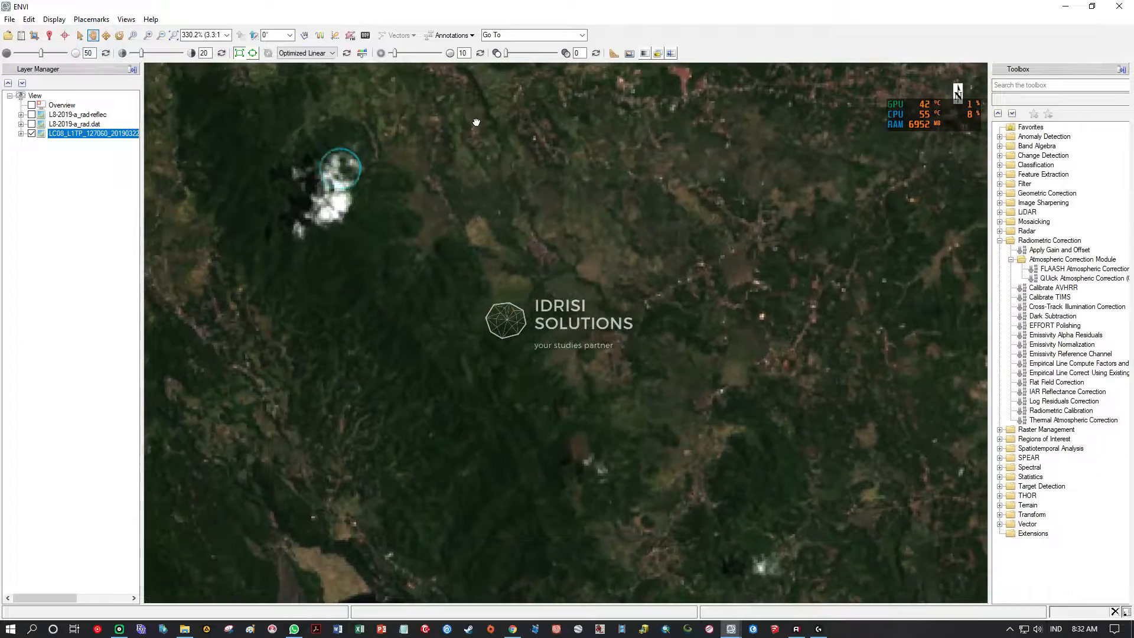
{"action": "scroll", "coordinate": [546, 256], "scroll_direction": "down", "scroll_amount": 2}
{"action": "left_click", "coordinate": [31, 124]}
{"action": "left_click", "coordinate": [32, 124]}
{"action": "left_click", "coordinate": [32, 124]}
{"action": "left_click", "coordinate": [32, 115]}
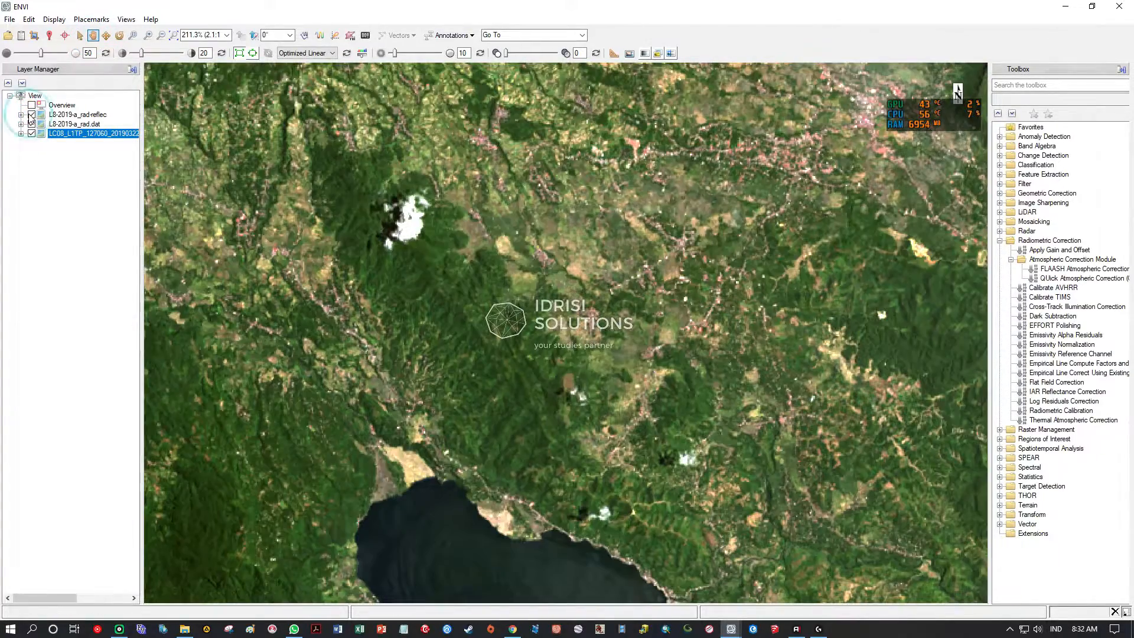
{"action": "left_click", "coordinate": [32, 114]}
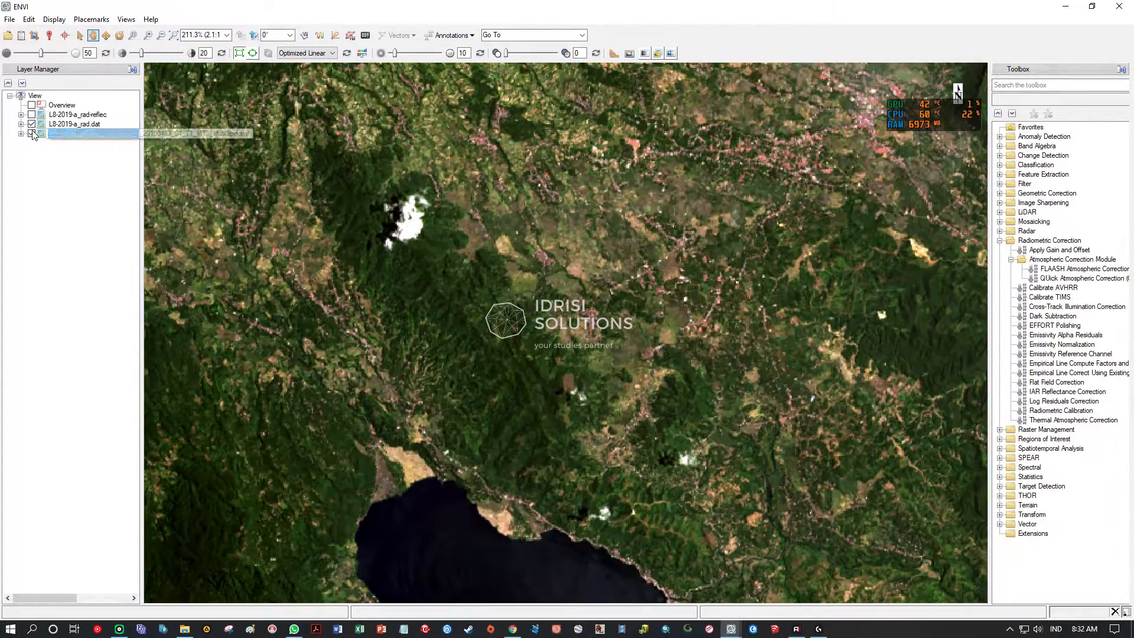
{"action": "left_click", "coordinate": [32, 124]}
{"action": "left_click", "coordinate": [32, 124]}
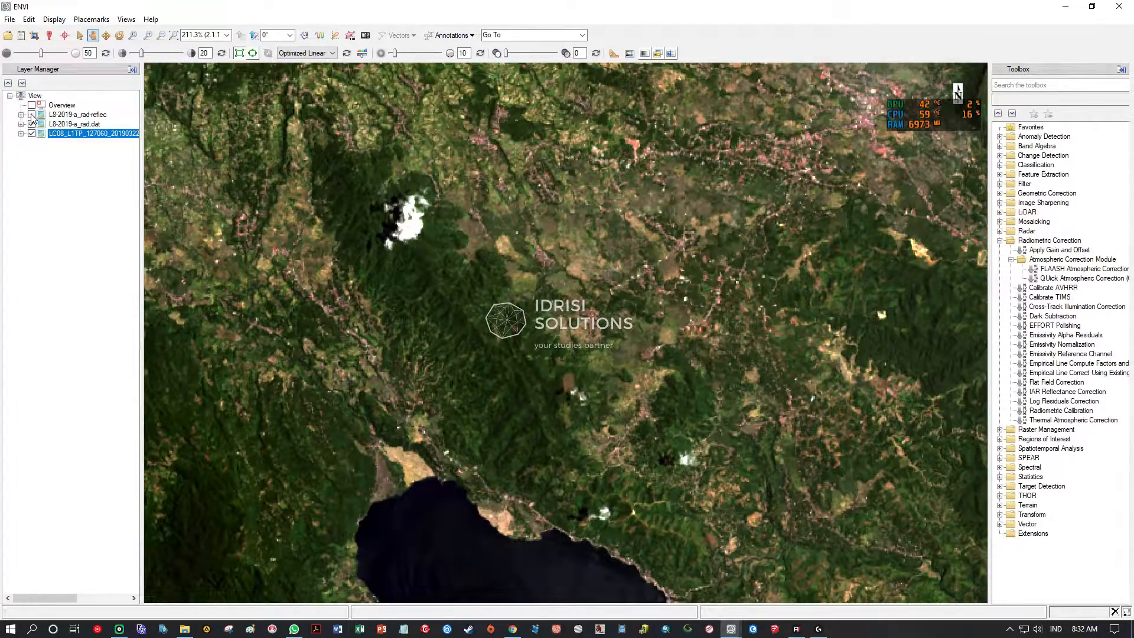
{"action": "left_click", "coordinate": [32, 115]}
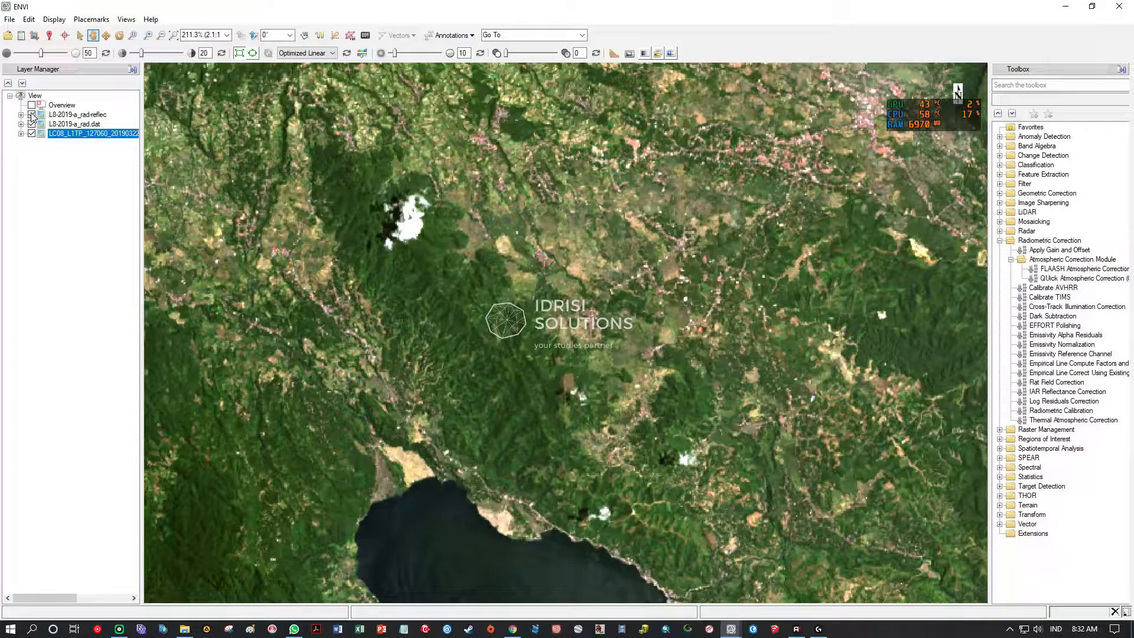